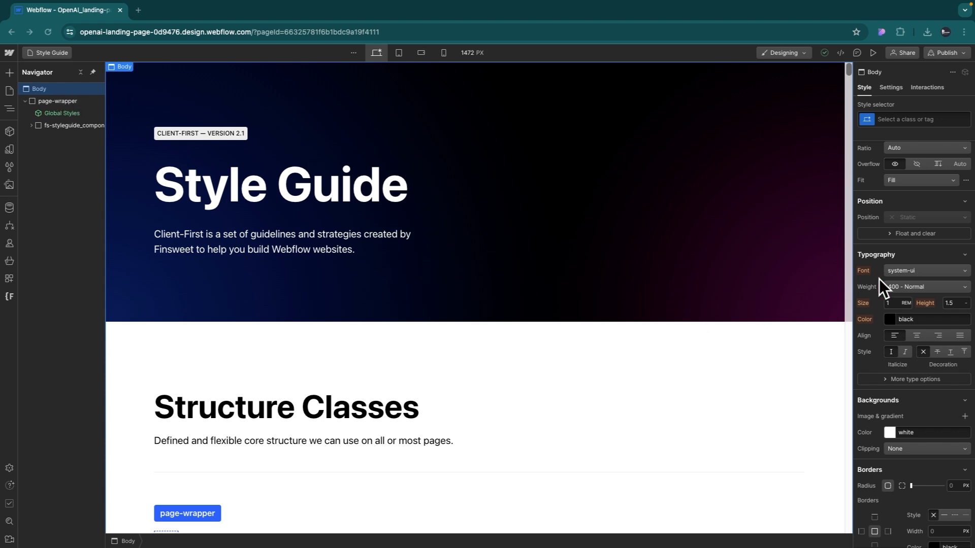
Expand the whole fs-styleguide_component tree and examine the style guide page from Structure Classes down to the Headings section
scroll(879, 278, up, 4)
scroll(885, 361, down, 4)
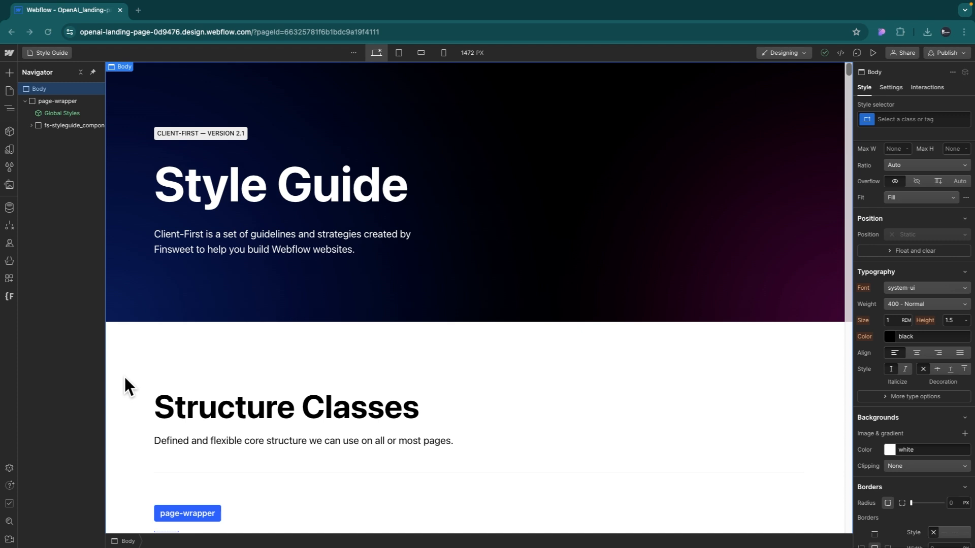
scroll(126, 376, down, 5)
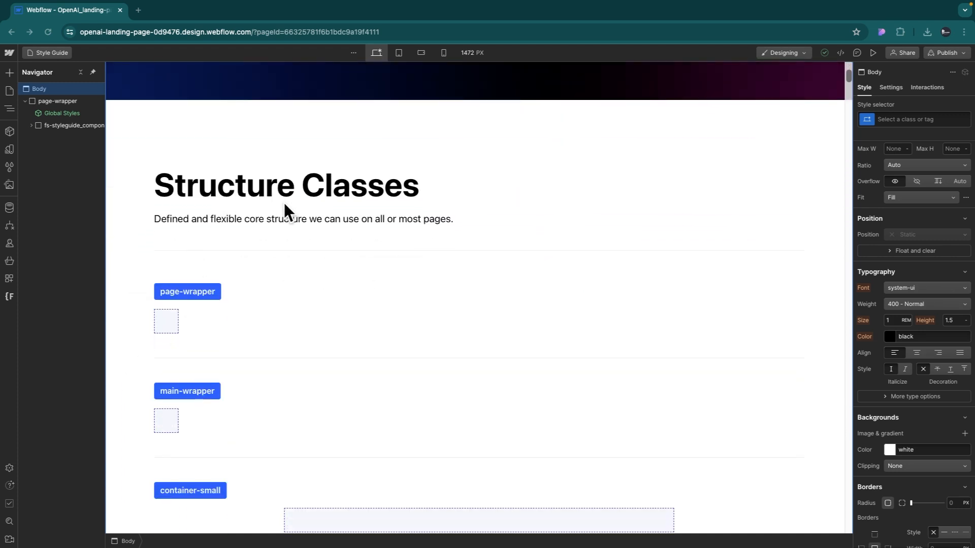
alt+click(31, 125)
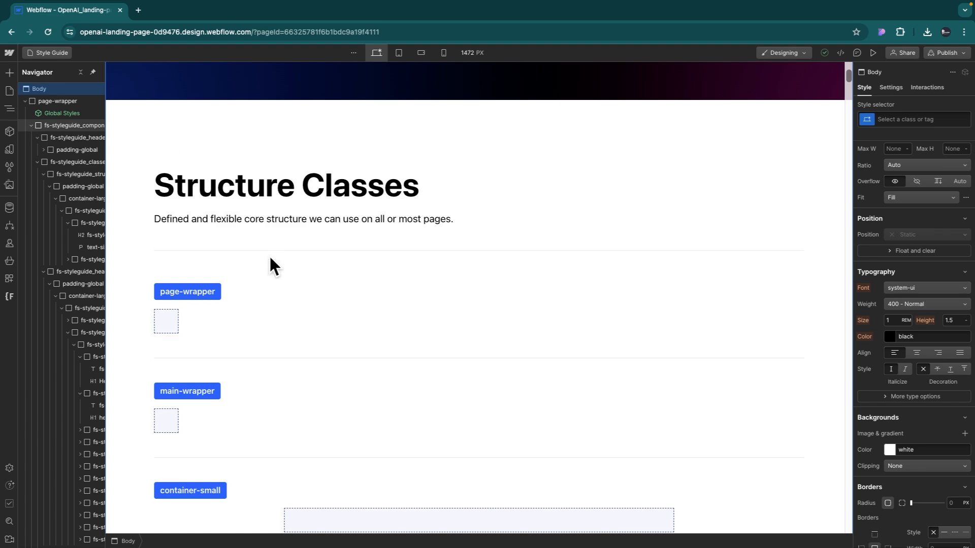
scroll(269, 254, down, 6)
scroll(270, 262, down, 15)
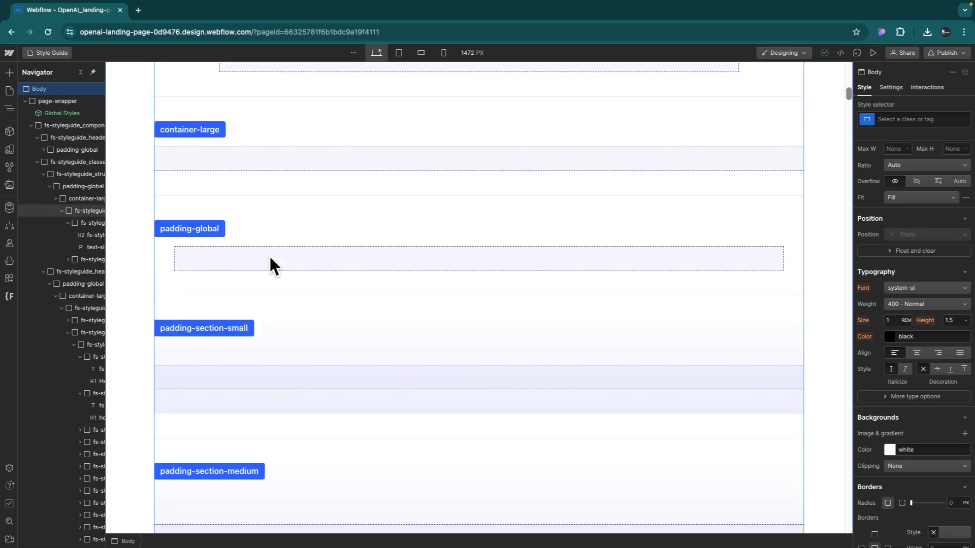
scroll(270, 261, down, 10)
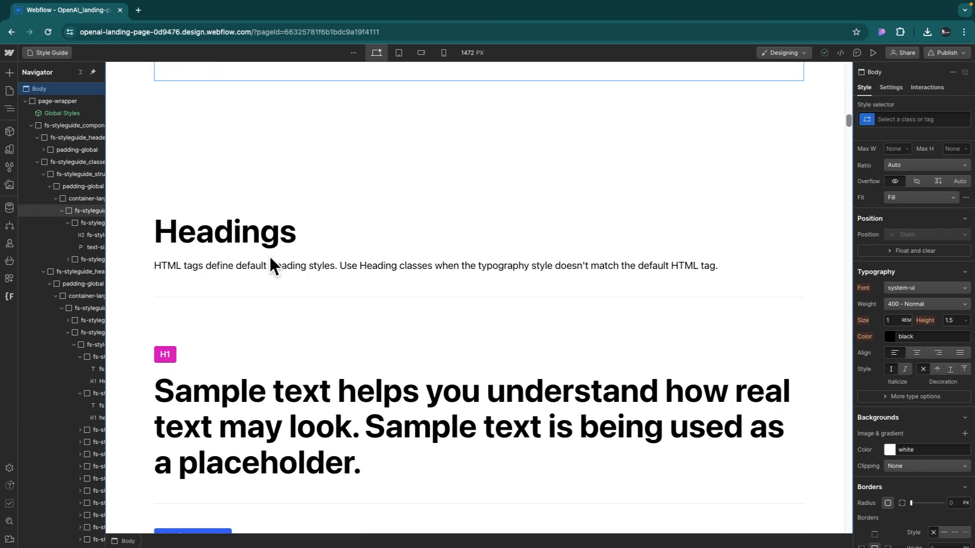
Select the H1 sample text element in the style guide's Headings section
click(140, 307)
scroll(140, 308, down, 3)
scroll(140, 308, down, 1)
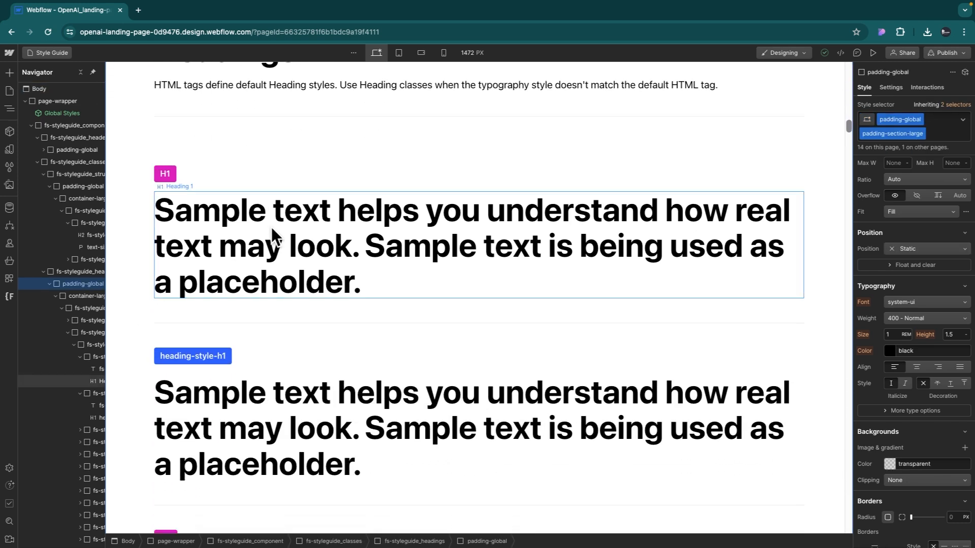
click(294, 263)
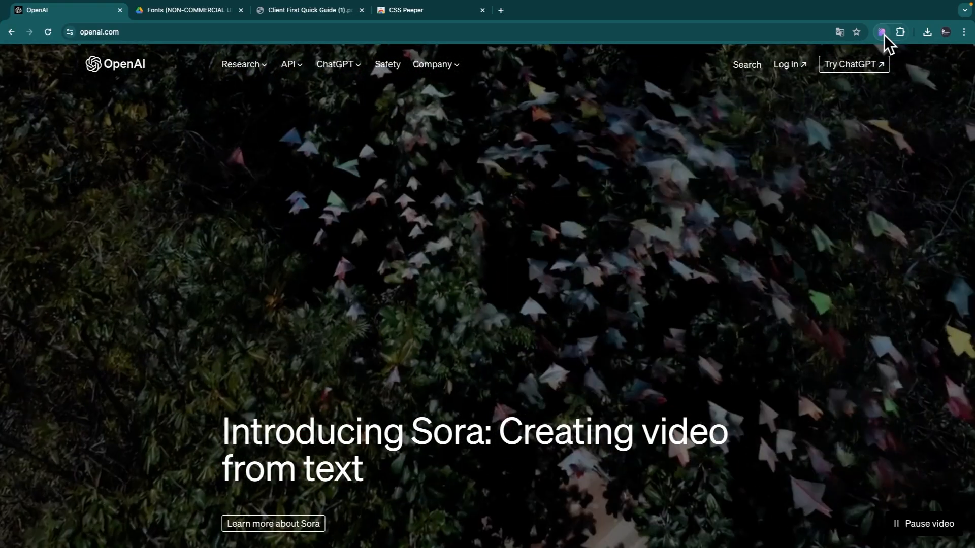
Switch to the openai.com page and inspect the "Introducing Sora: Creating video from text" heading with CSS Peeper
click(882, 33)
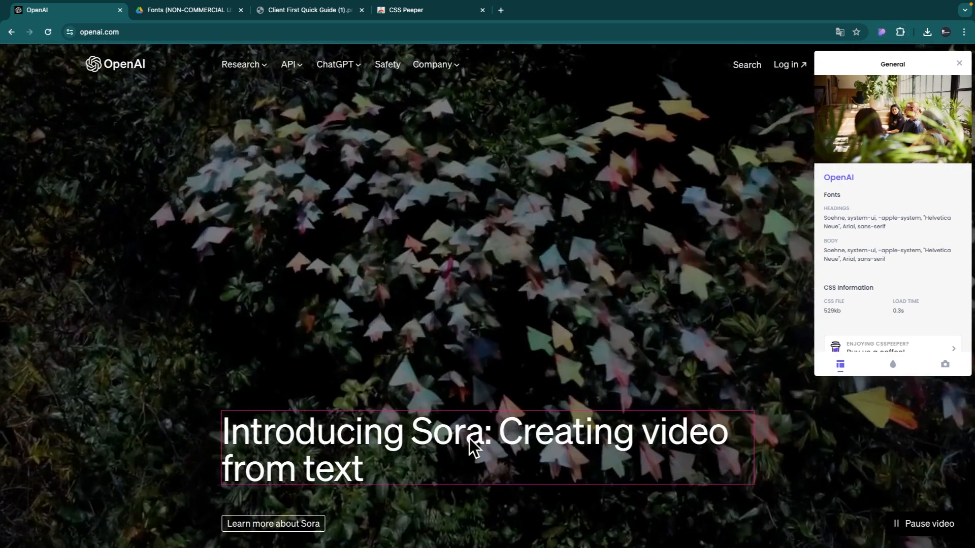
click(474, 445)
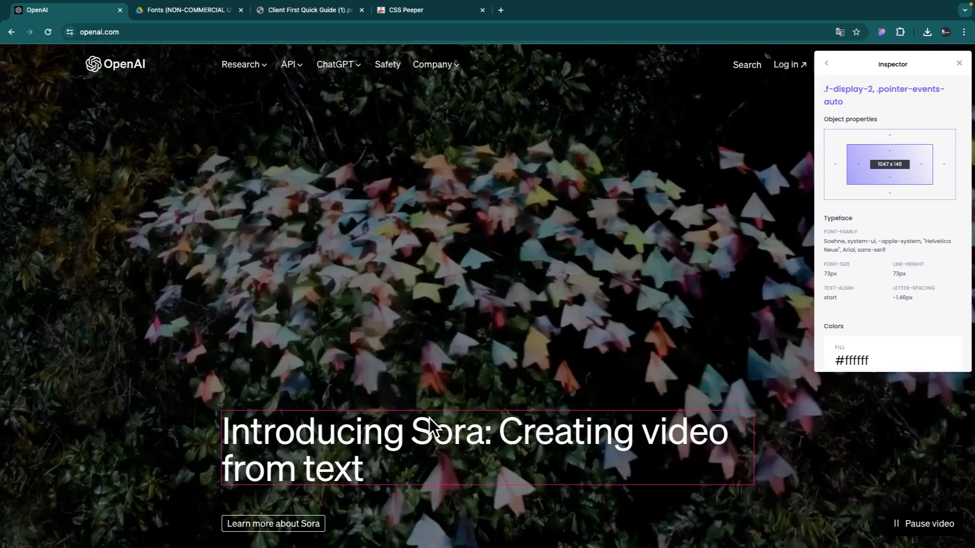
scroll(313, 411, down, 1)
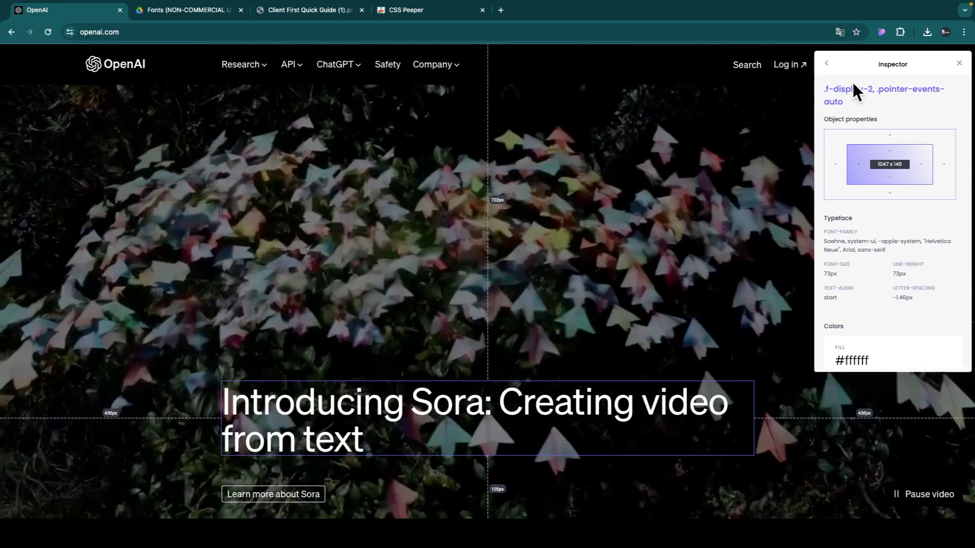
scroll(561, 399, up, 1)
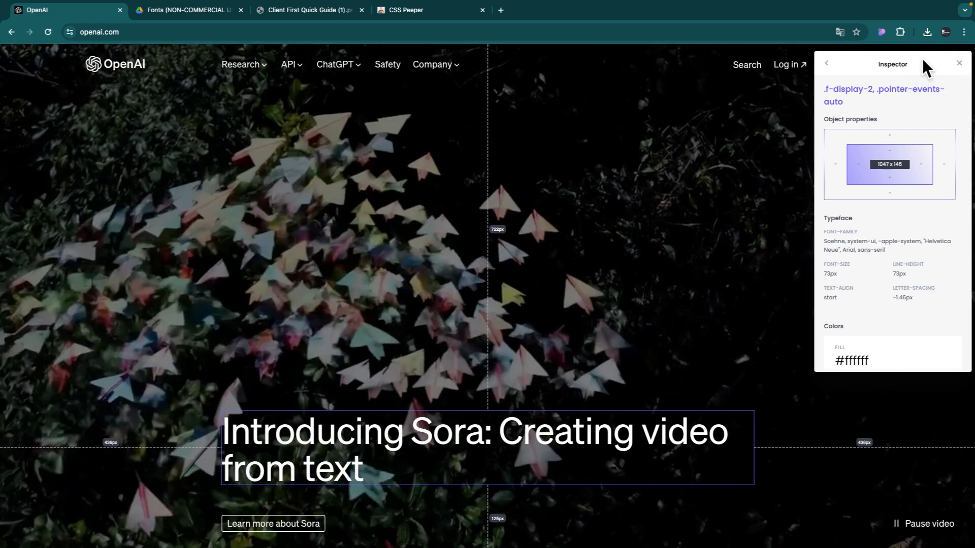
drag(922, 59, 922, 113)
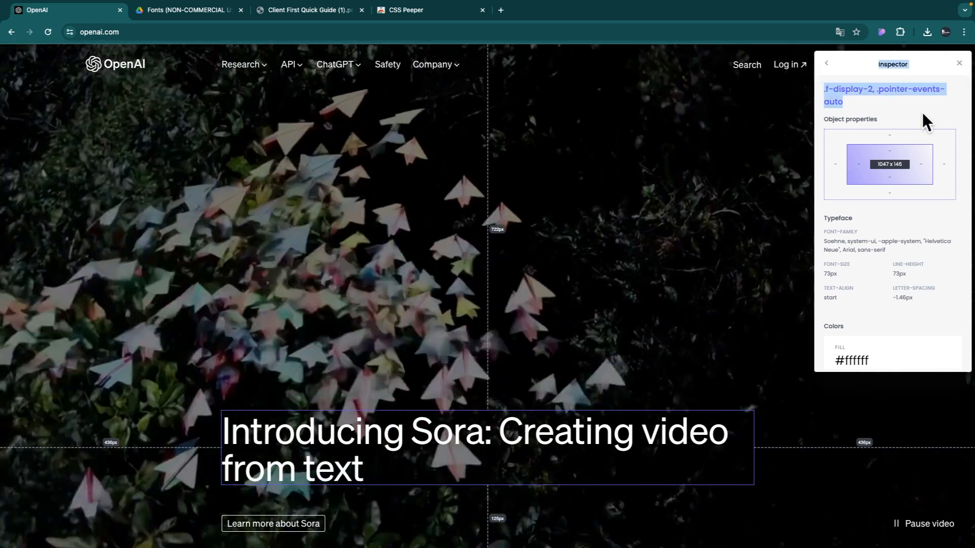
click(923, 60)
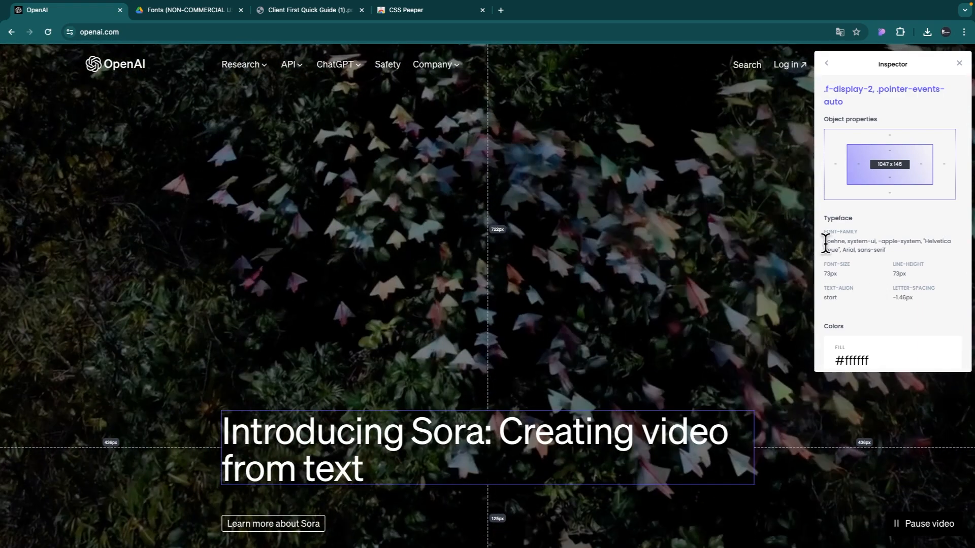
Highlight the Soehne name in the inspected heading's font family and examine its other typeface properties
double_click(835, 243)
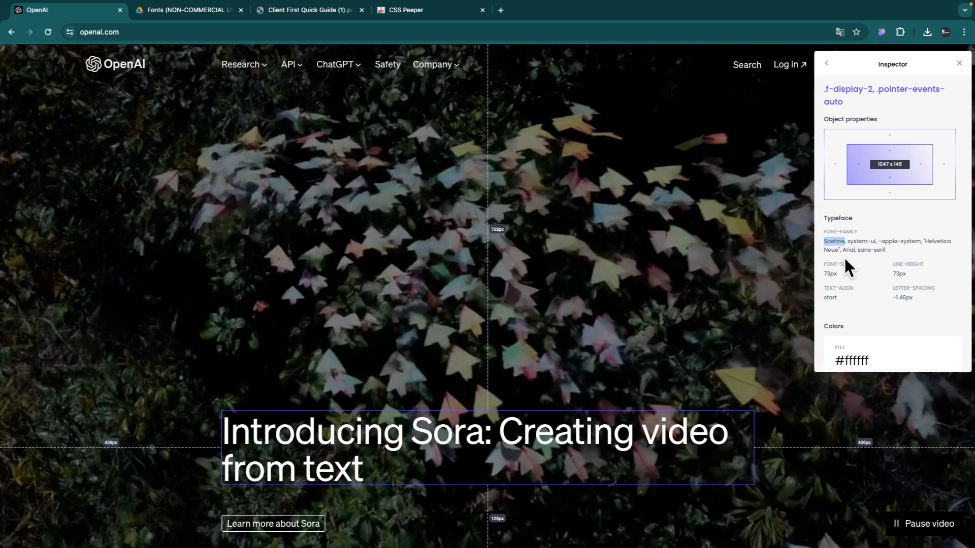
click(843, 255)
scroll(430, 392, down, 1)
scroll(429, 392, up, 1)
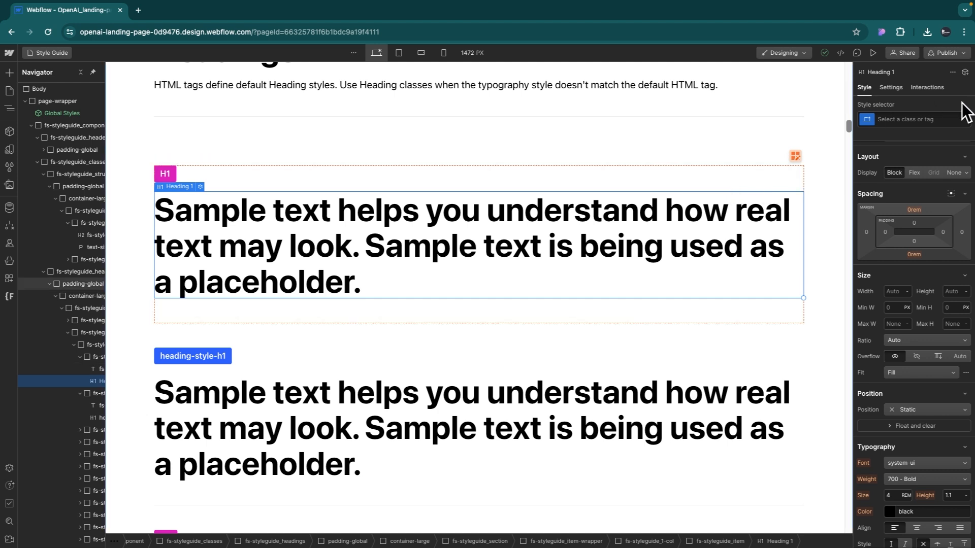
Switch back to Webflow, target the All H1 Headings tag for styling, and compare it with the OpenAI heading's typeface properties
click(906, 119)
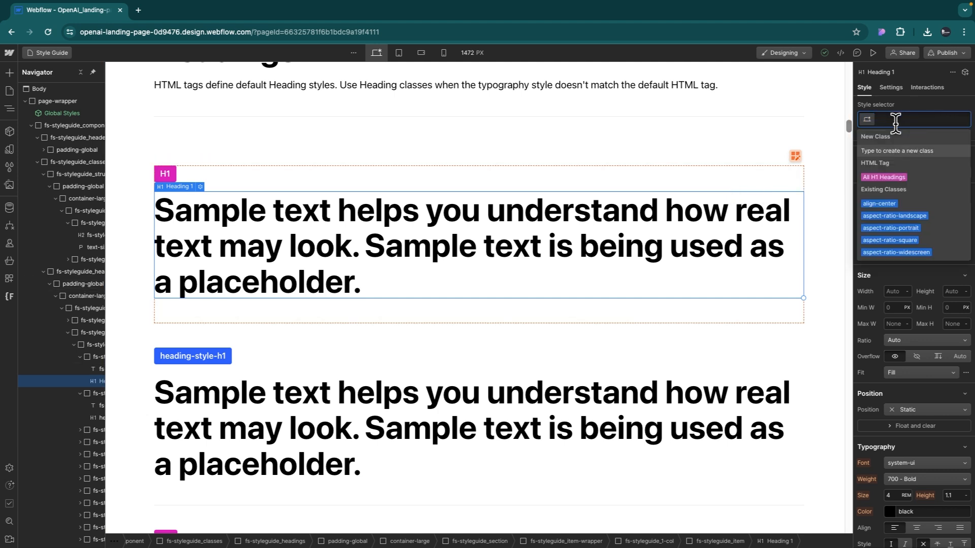
click(902, 177)
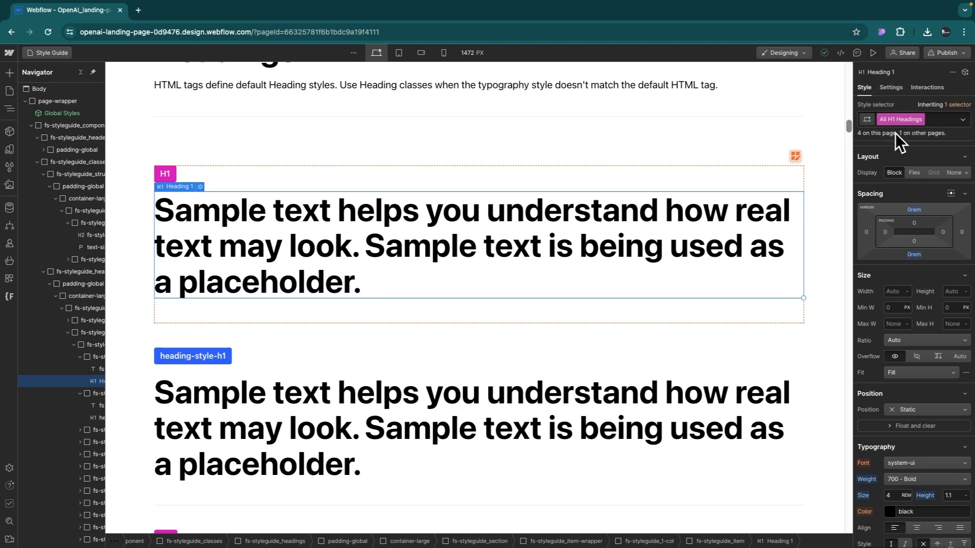
scroll(915, 281, down, 1)
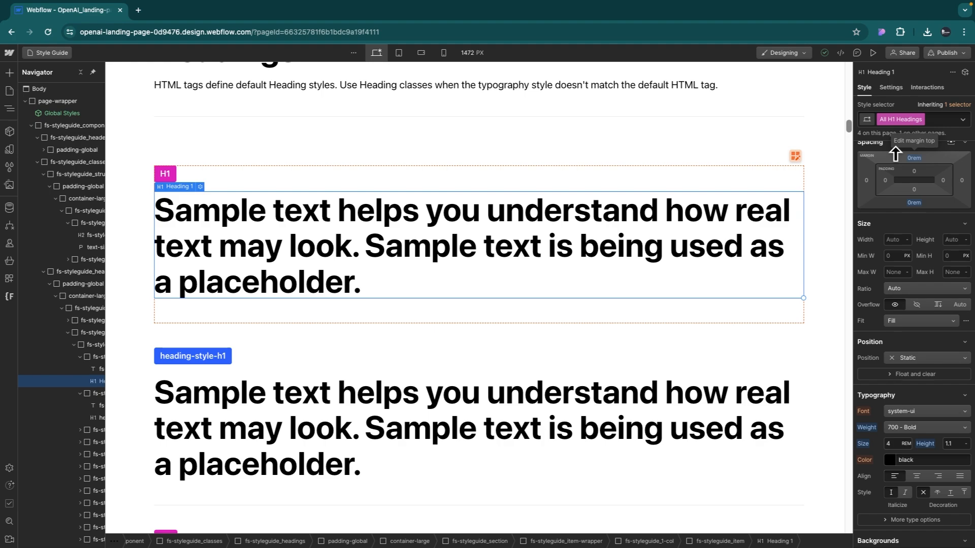
scroll(897, 273, up, 2)
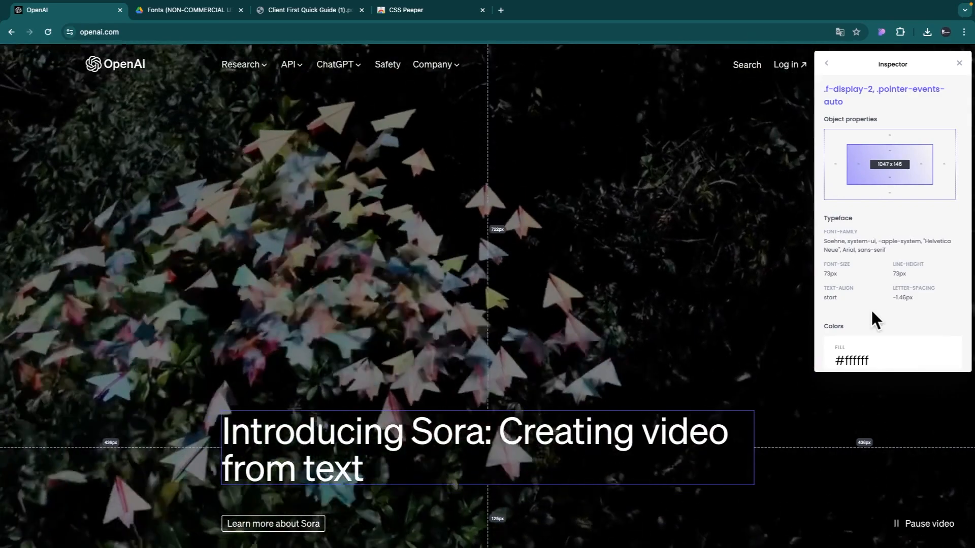
scroll(870, 309, down, 2)
scroll(886, 239, up, 1)
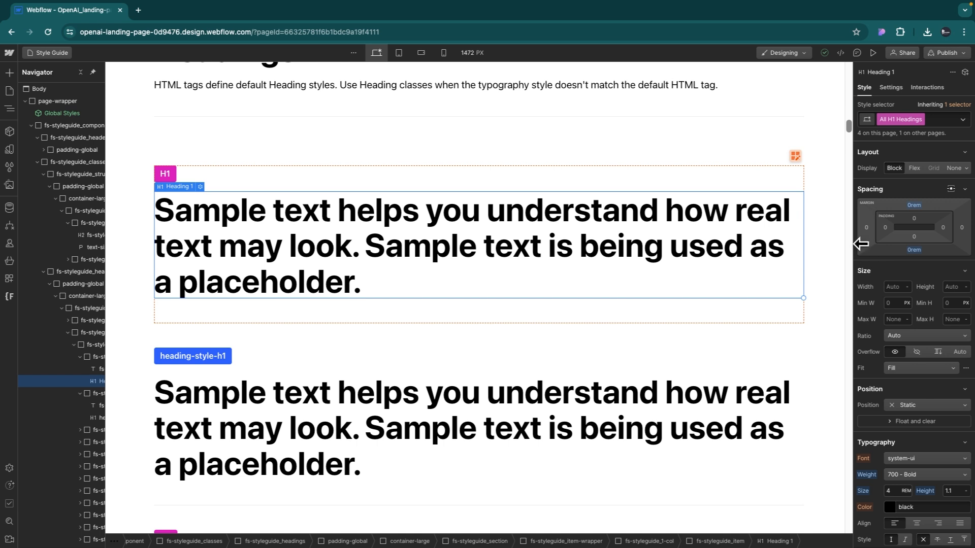
Open the site's font settings from the H1 typography's font choices in Webflow and view the available Google Fonts
scroll(912, 277, down, 2)
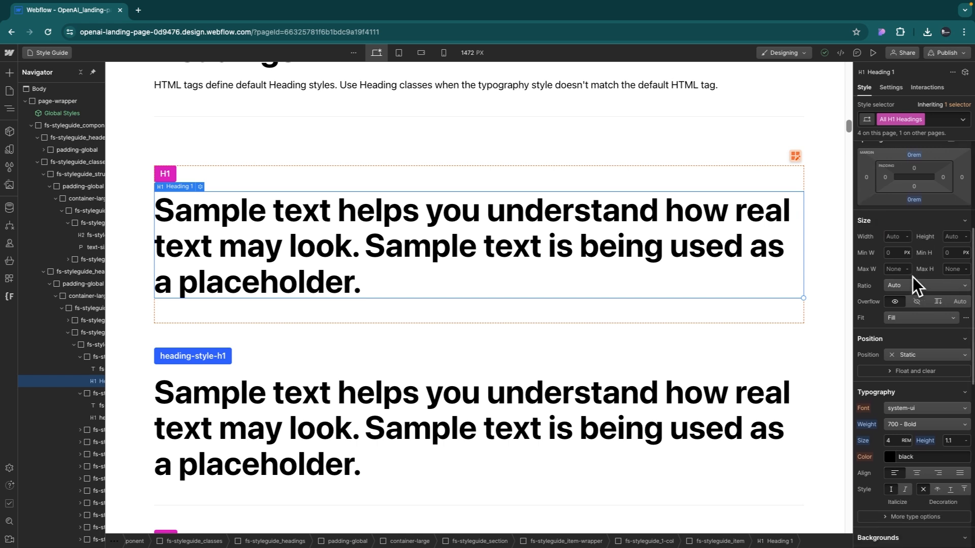
scroll(912, 276, down, 1)
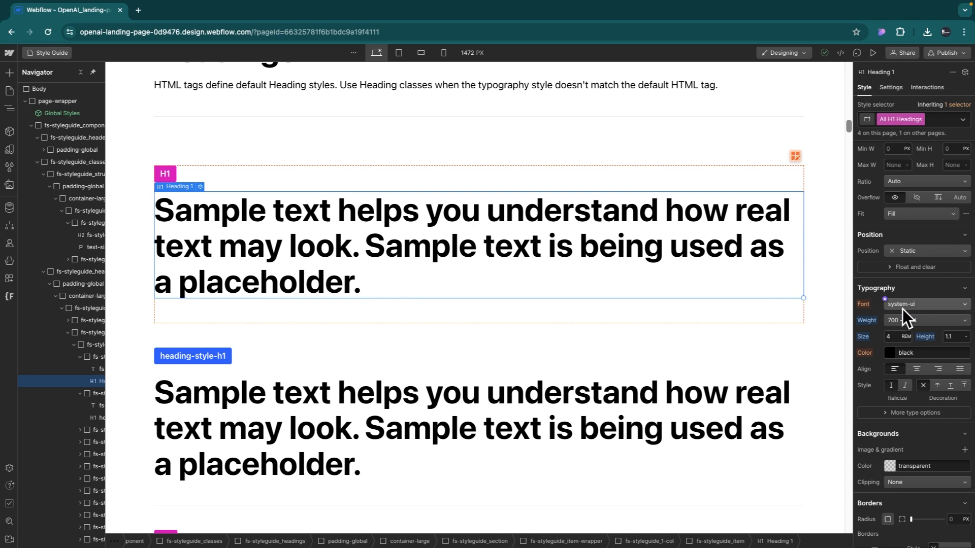
click(916, 308)
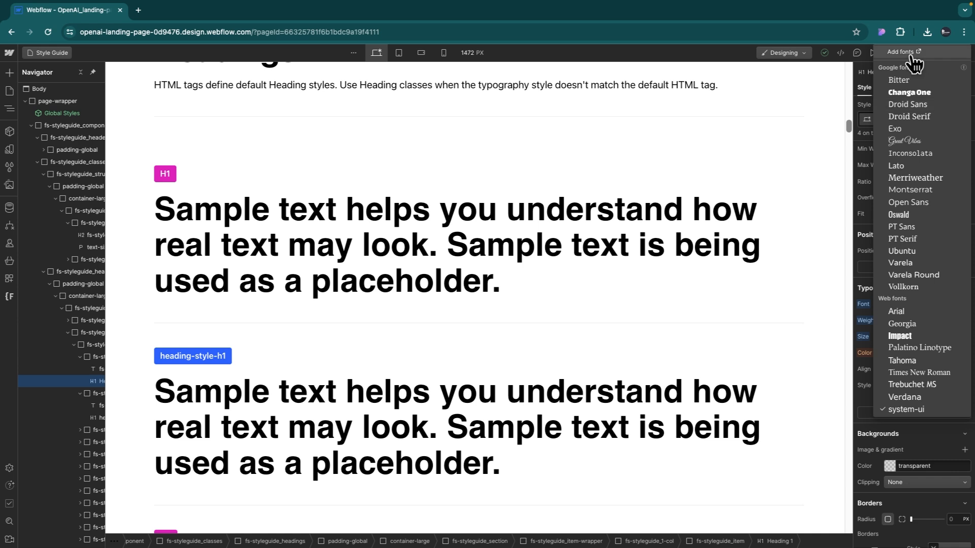
click(913, 54)
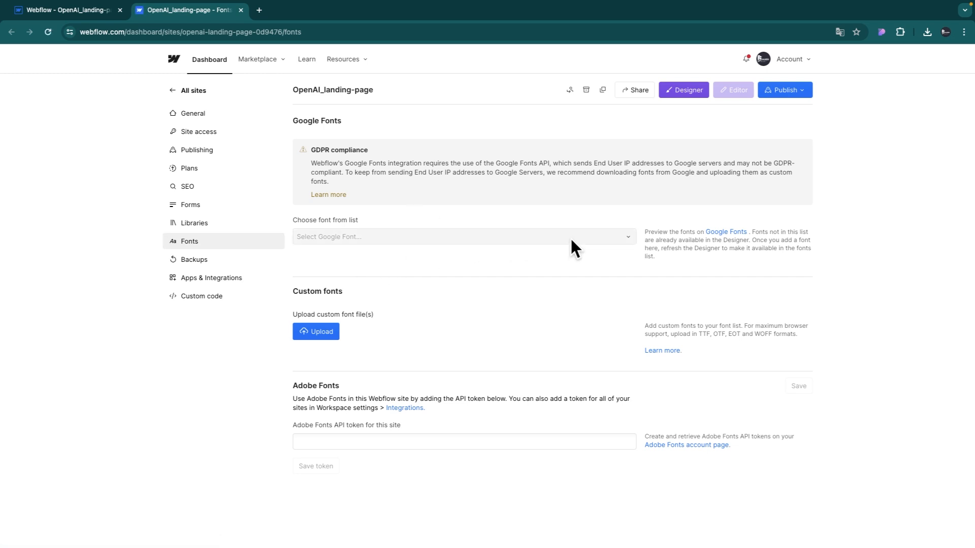
click(618, 238)
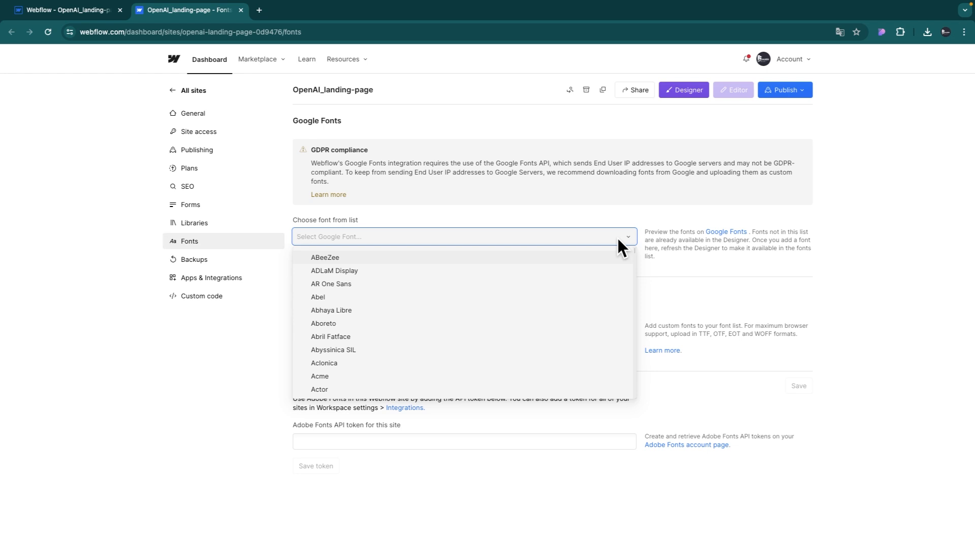
click(597, 216)
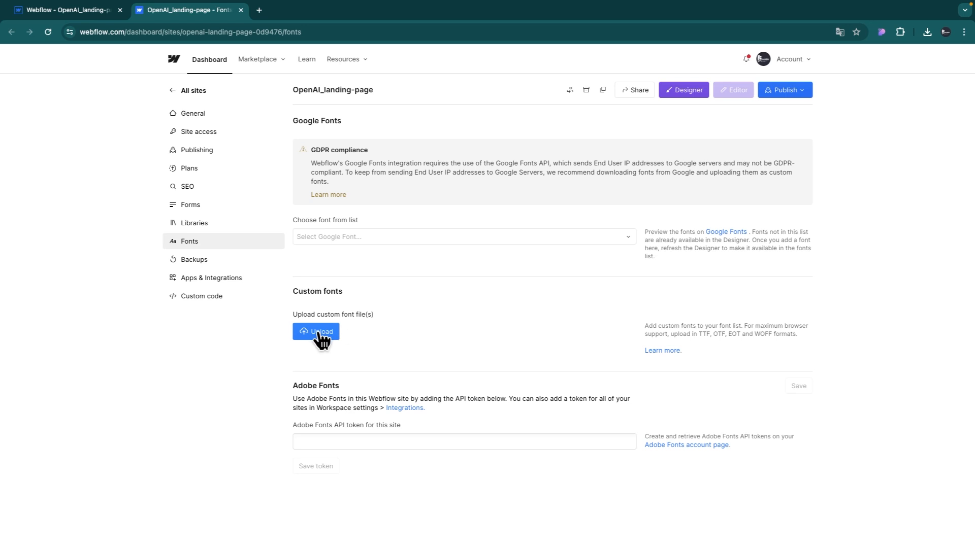
Choose test-soehne-buch.woff2 from the Test Söhne folder in the downloaded OpenAI_LandingPage_Resources as the custom font file
click(326, 333)
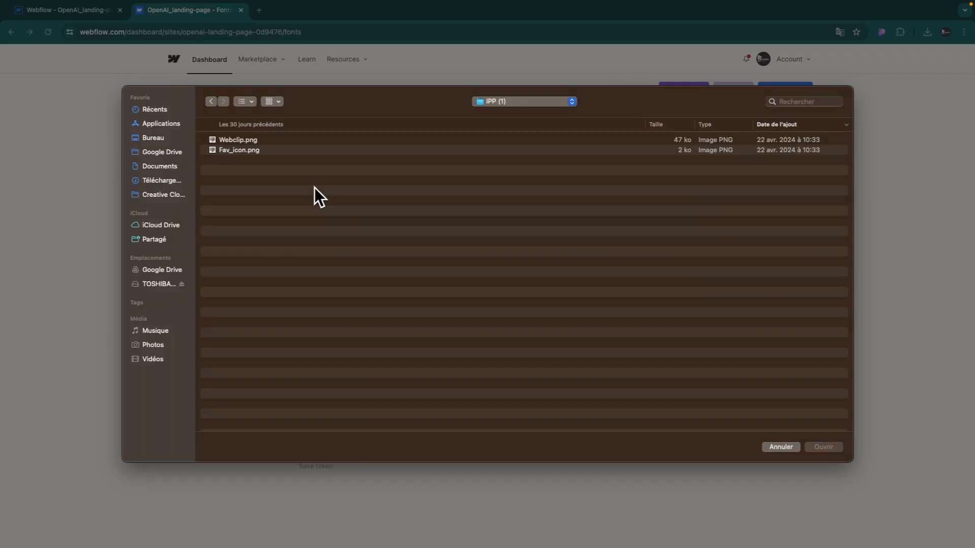
click(154, 180)
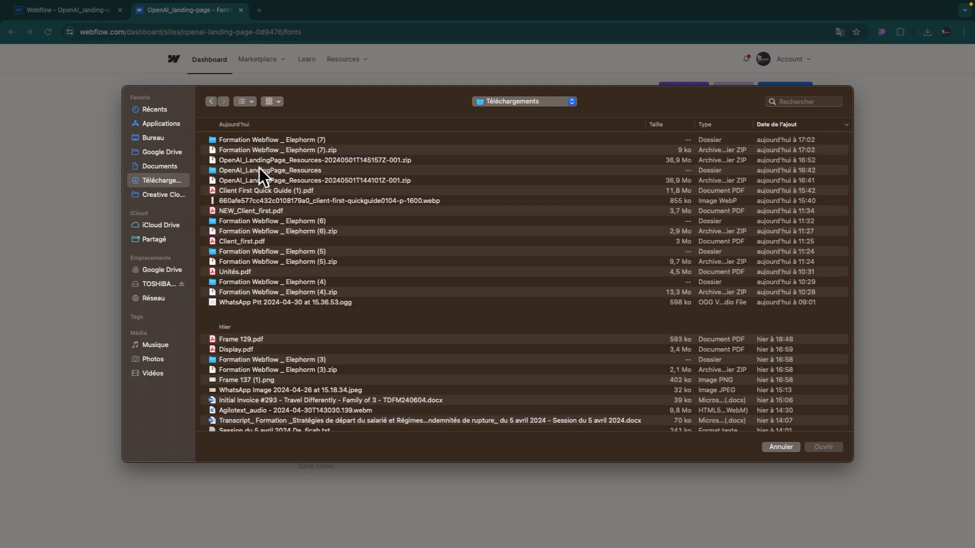
double_click(258, 171)
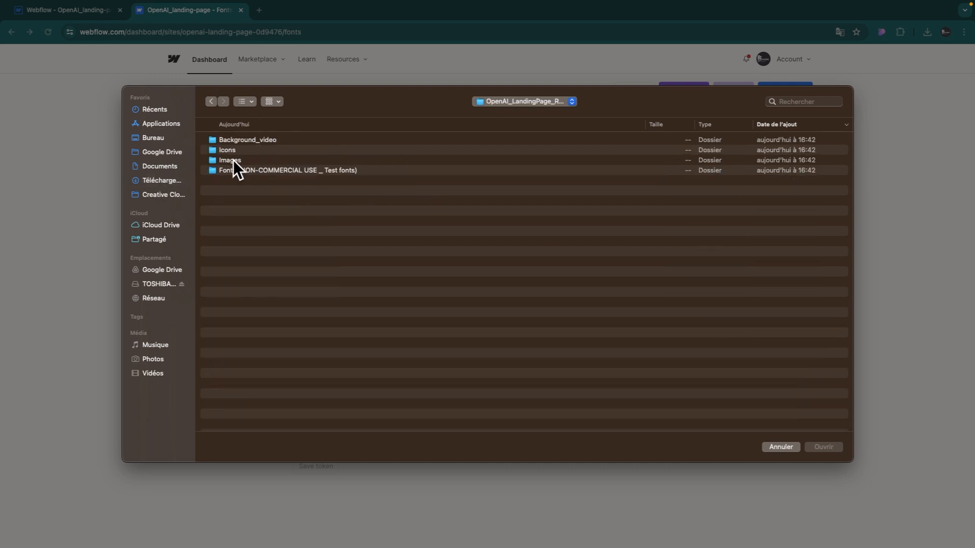
double_click(232, 171)
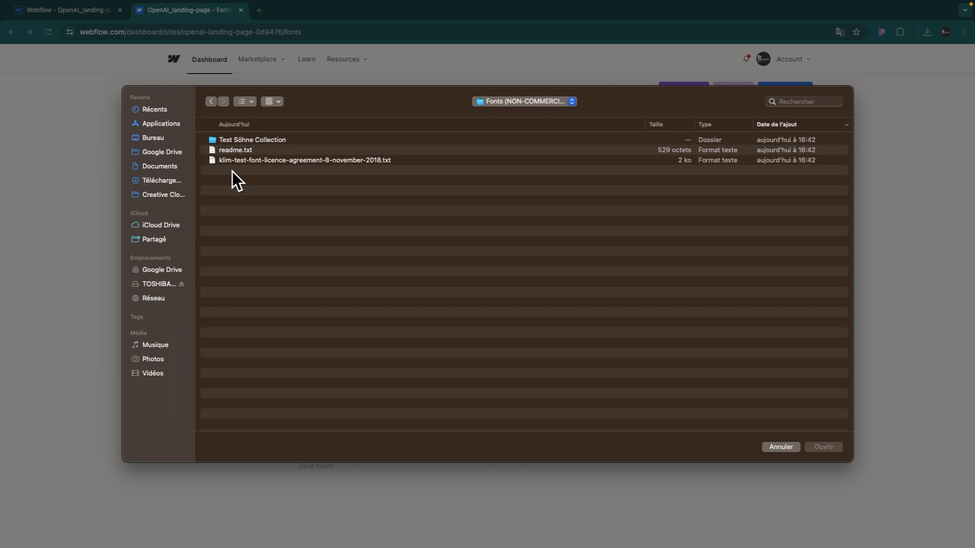
double_click(249, 142)
double_click(266, 140)
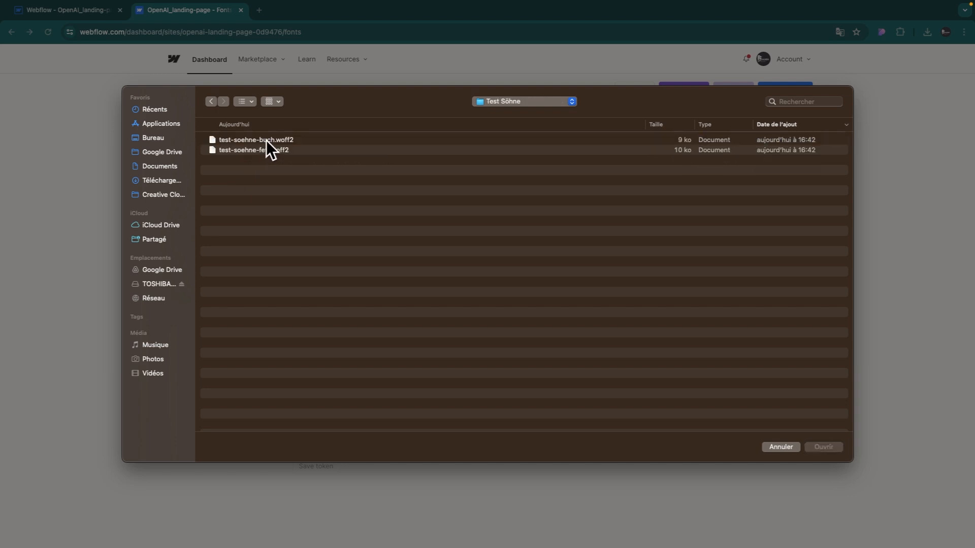
double_click(280, 142)
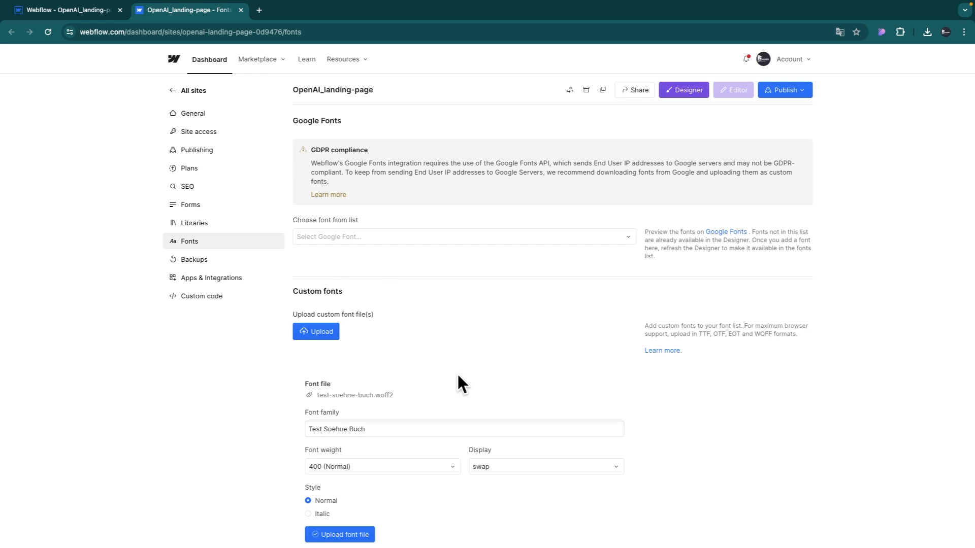
Upload the font file as Test Soehne Buch with weight 400 (Normal), swap display and Normal style
scroll(460, 379, down, 2)
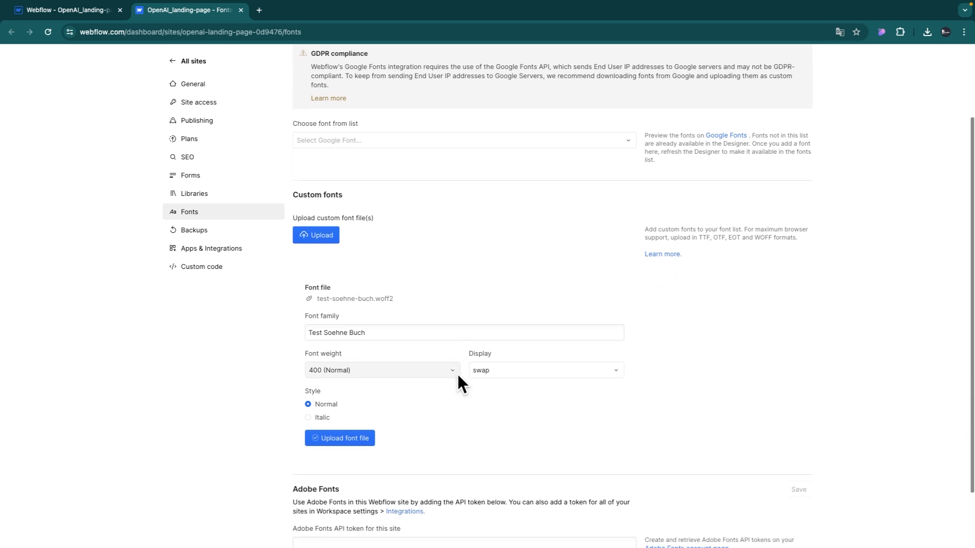
scroll(458, 375, down, 1)
click(347, 389)
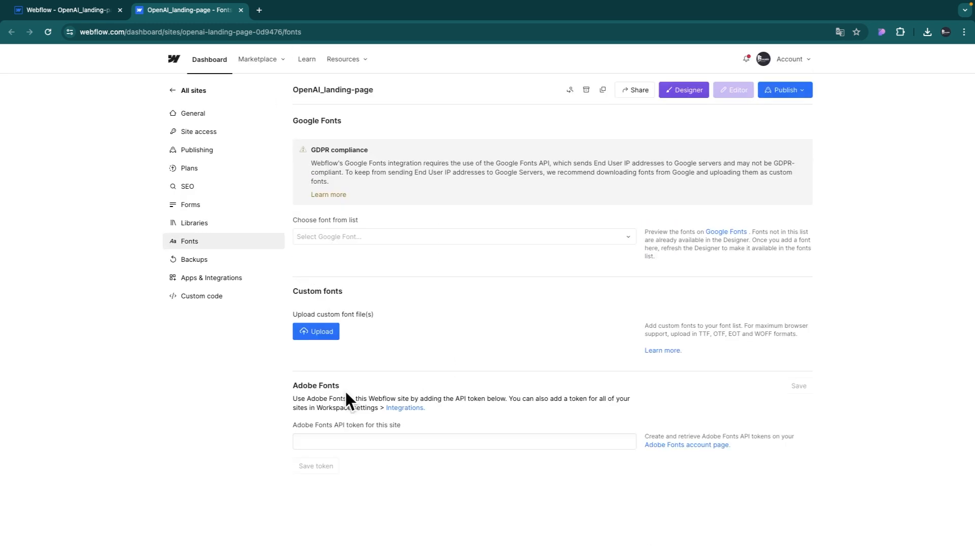
scroll(516, 348, down, 1)
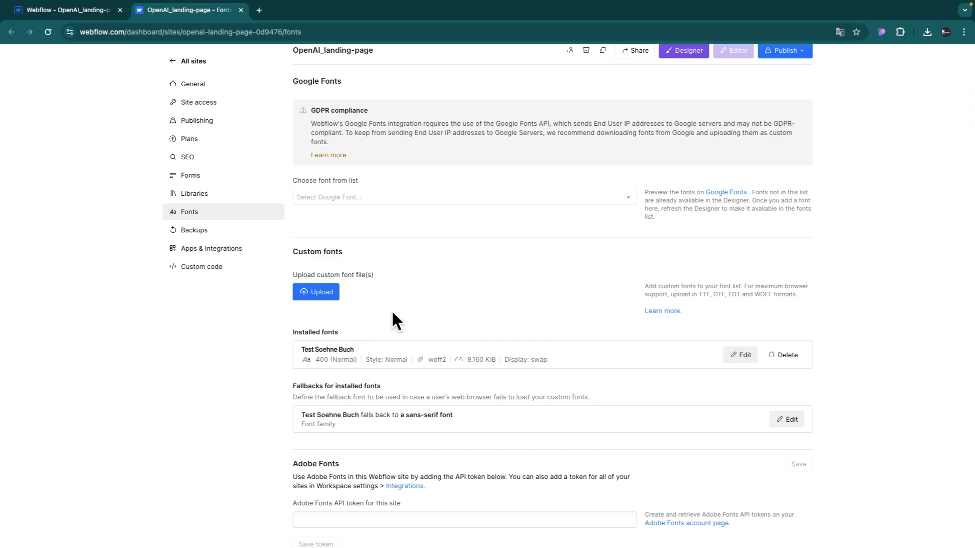
Upload test-soehne-fett.woff2 as the custom font Test Soehne Fett with weight 400 (Normal), swap display and Normal style
scroll(392, 312, up, 1)
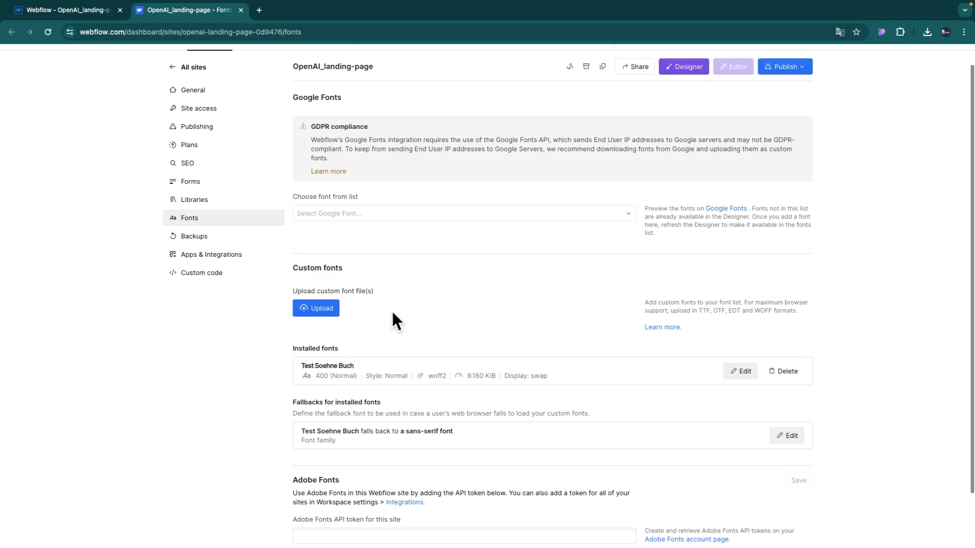
click(311, 320)
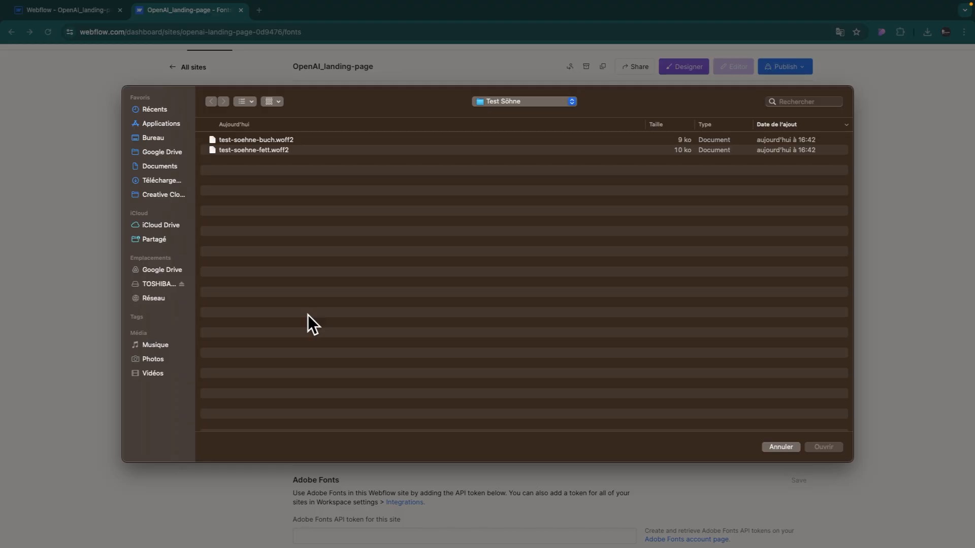
double_click(276, 150)
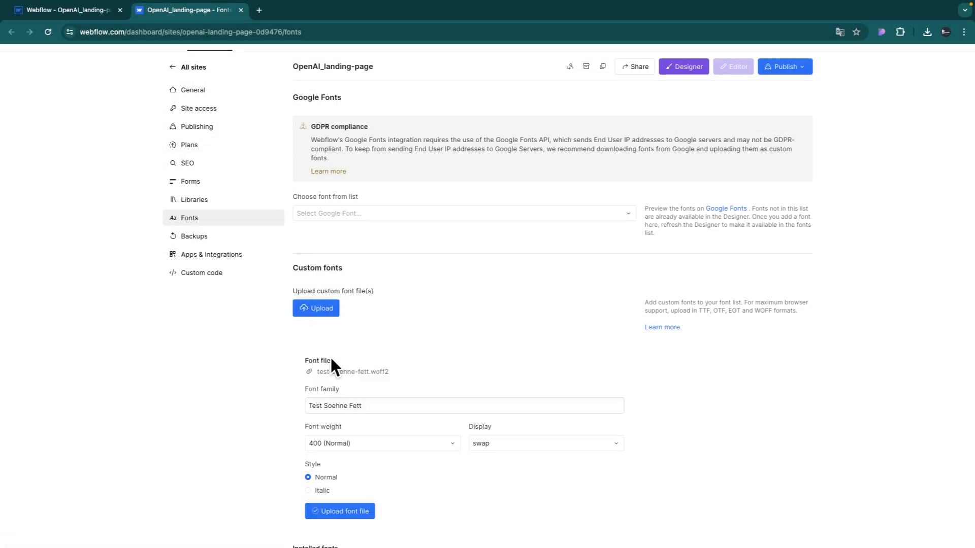
scroll(346, 386, down, 2)
click(337, 432)
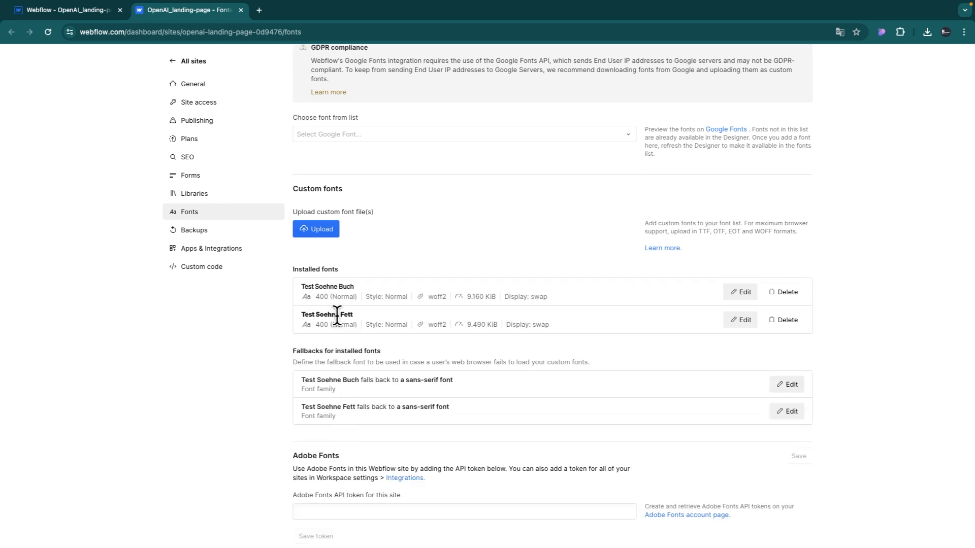
Close the site's font settings and reload the Webflow Designer to load the newly installed custom fonts
scroll(375, 345, up, 2)
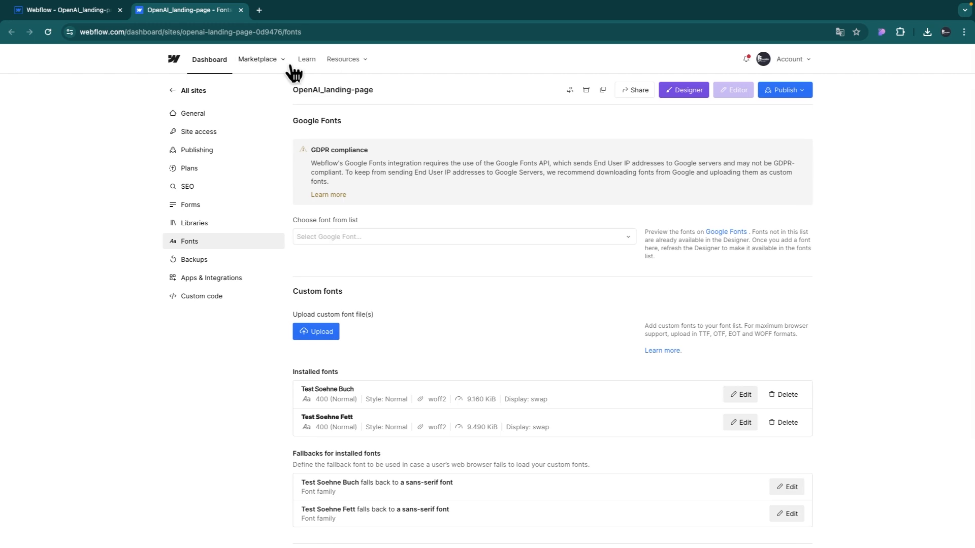
click(240, 10)
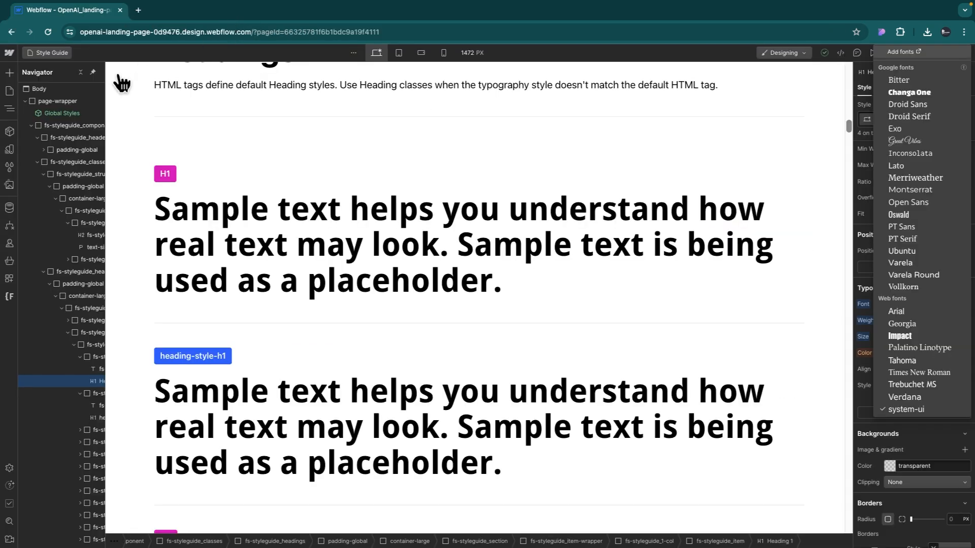
click(46, 32)
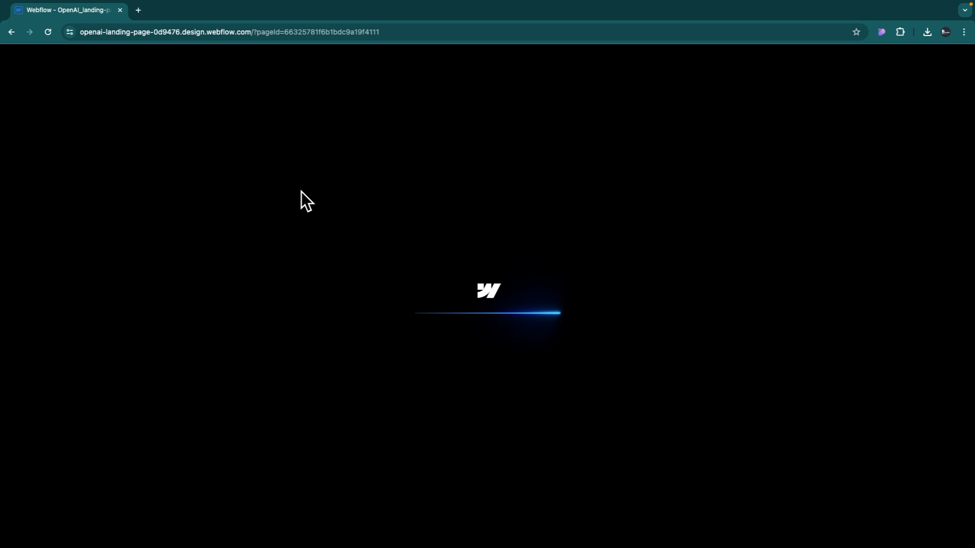
Select the sample H1 in the style guide's Headings section and target the All H1 Headings tag
scroll(427, 299, down, 8)
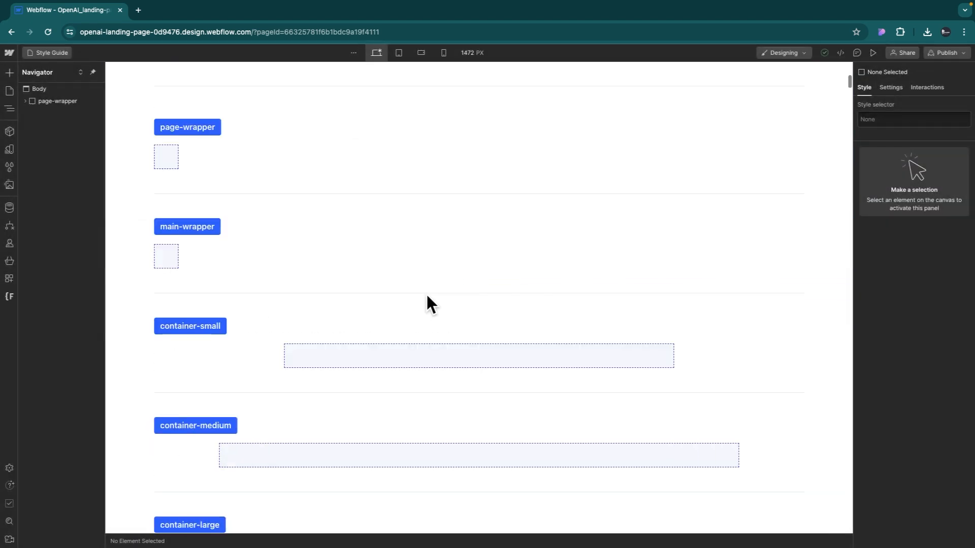
scroll(426, 296, down, 20)
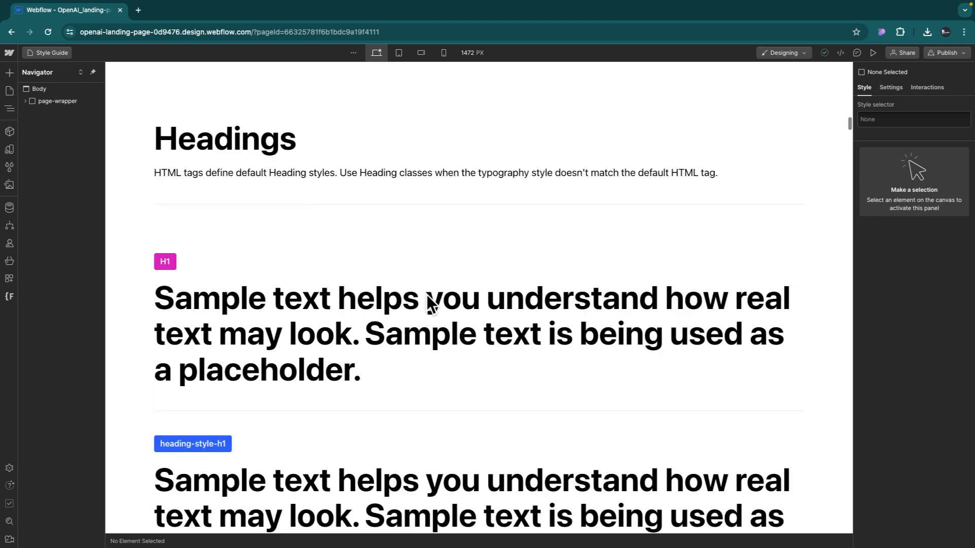
scroll(429, 302, down, 2)
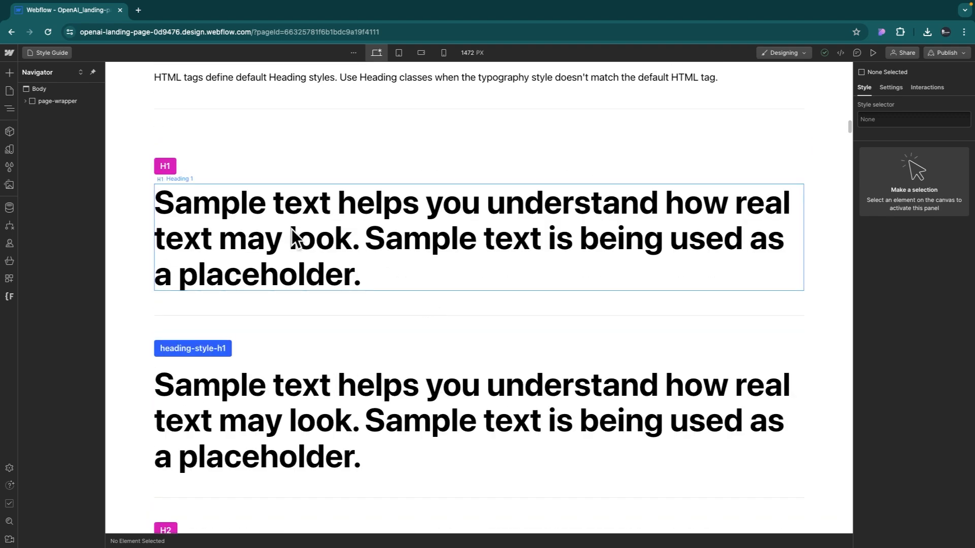
click(452, 224)
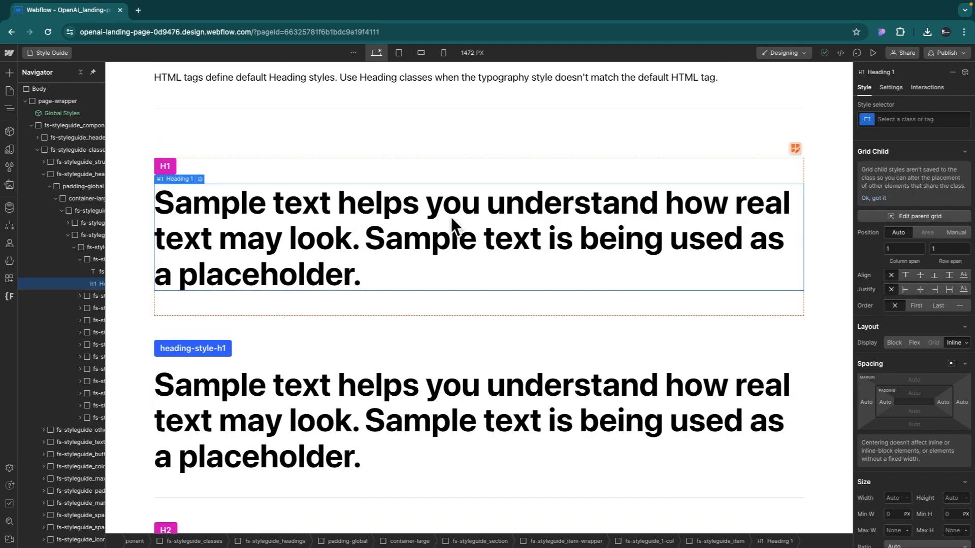
click(897, 120)
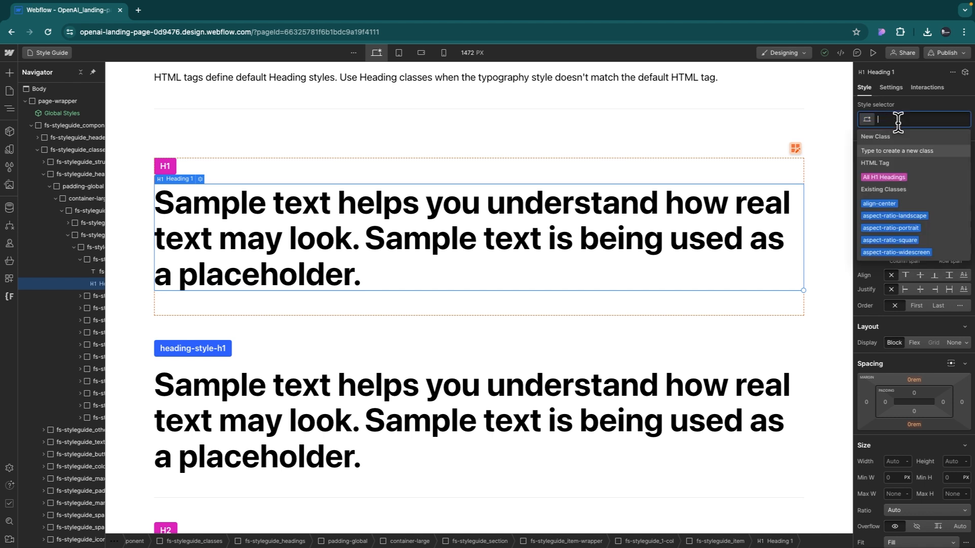
click(884, 178)
Set the typography font of All H1 Headings to Test Soehne Fett
scroll(916, 346, down, 5)
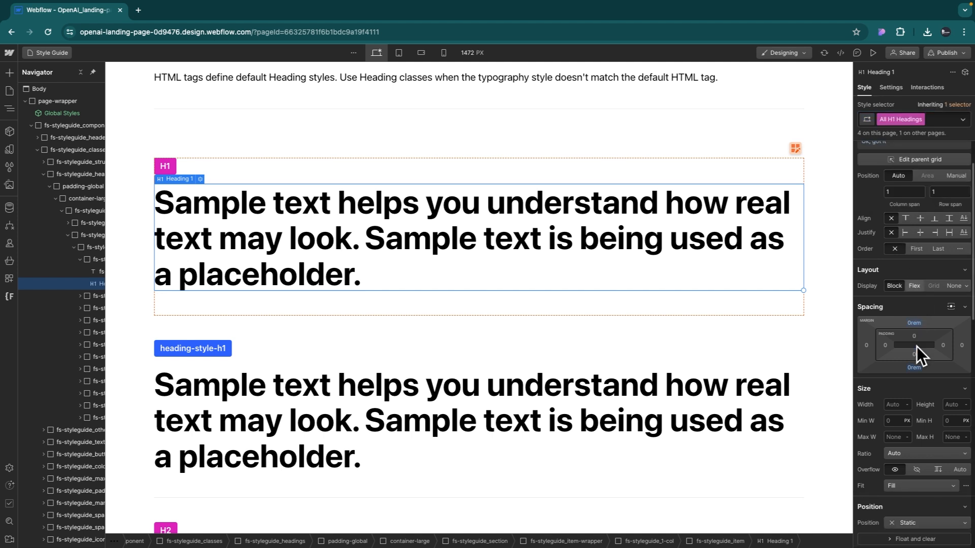
scroll(916, 346, down, 1)
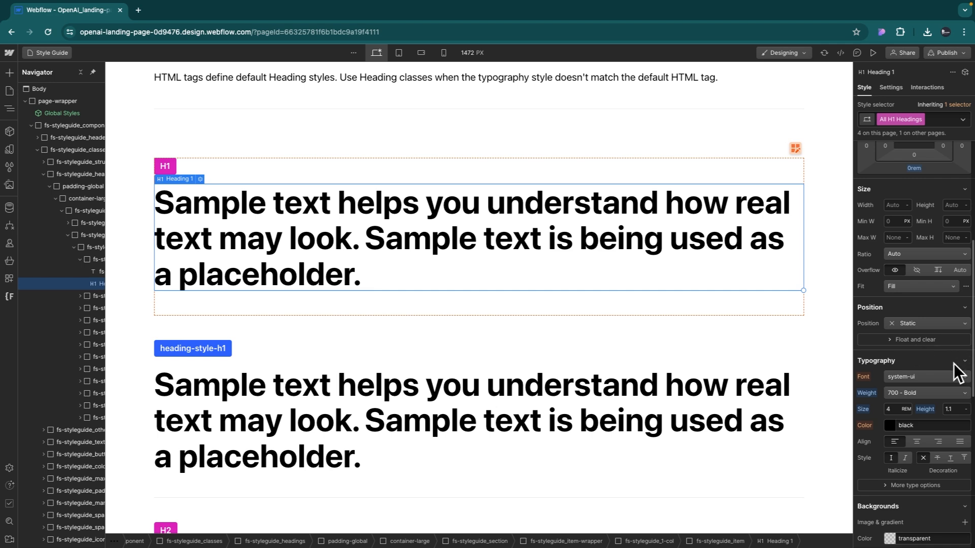
click(928, 378)
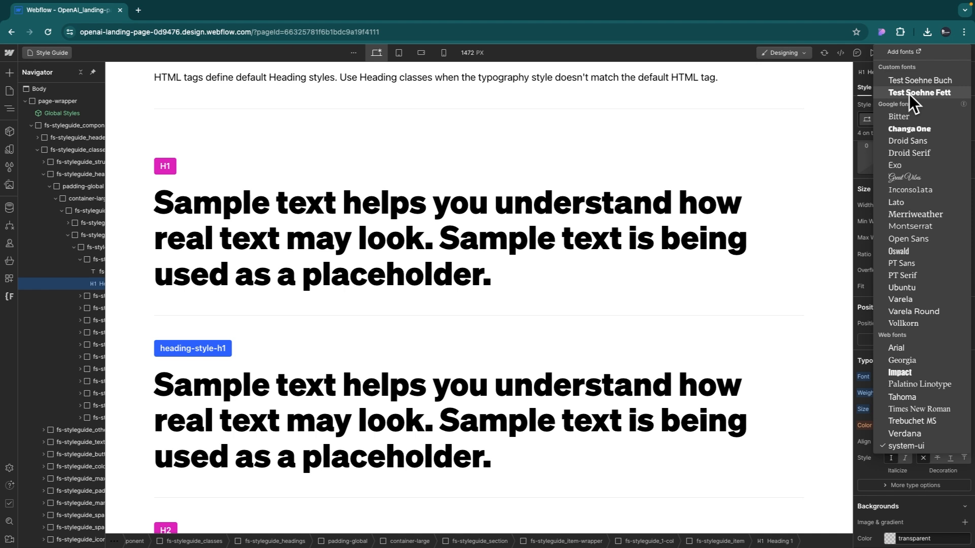
click(908, 93)
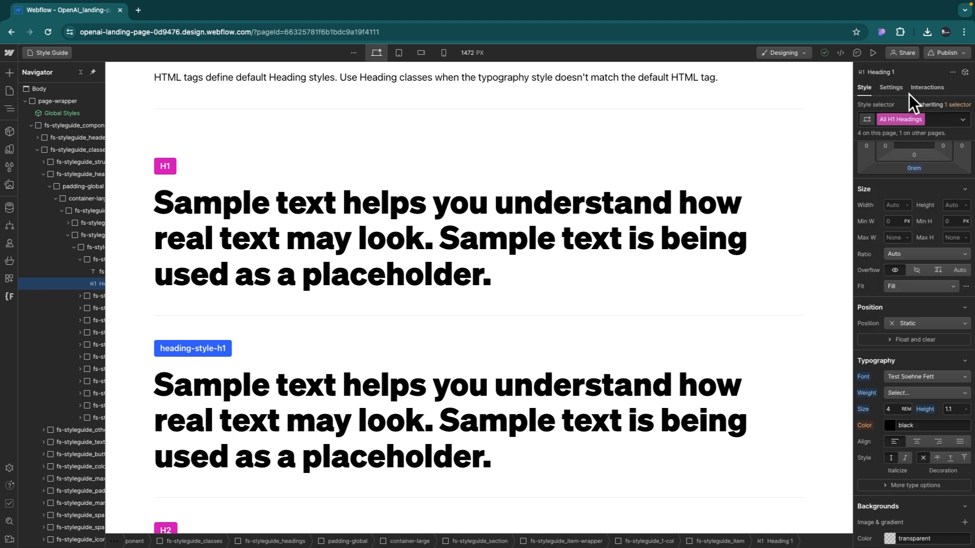
Check OpenAI's inspected heading, return to Webflow, and set All H1 Headings to Test Soehne Buch with weight 400 - Normal
key(ctrl+Right)
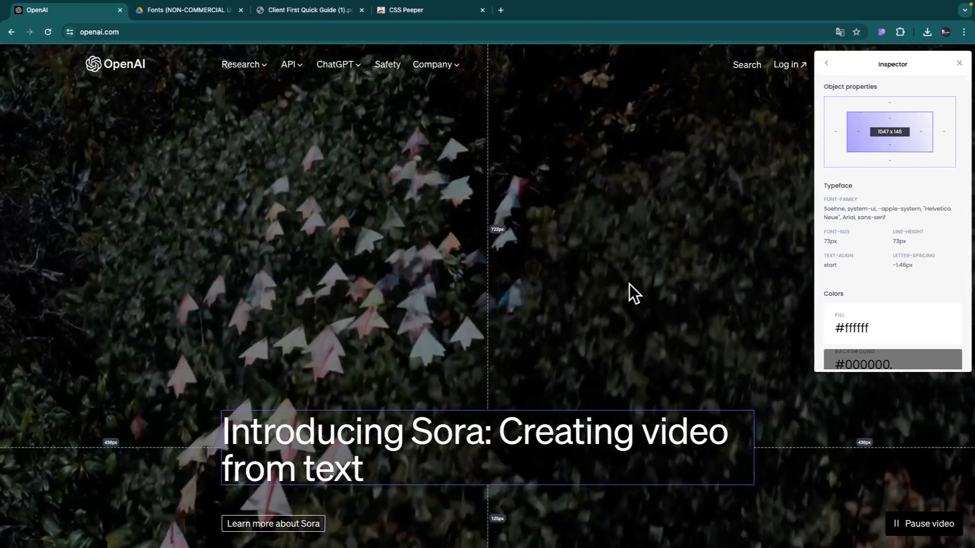
key(ctrl+Left)
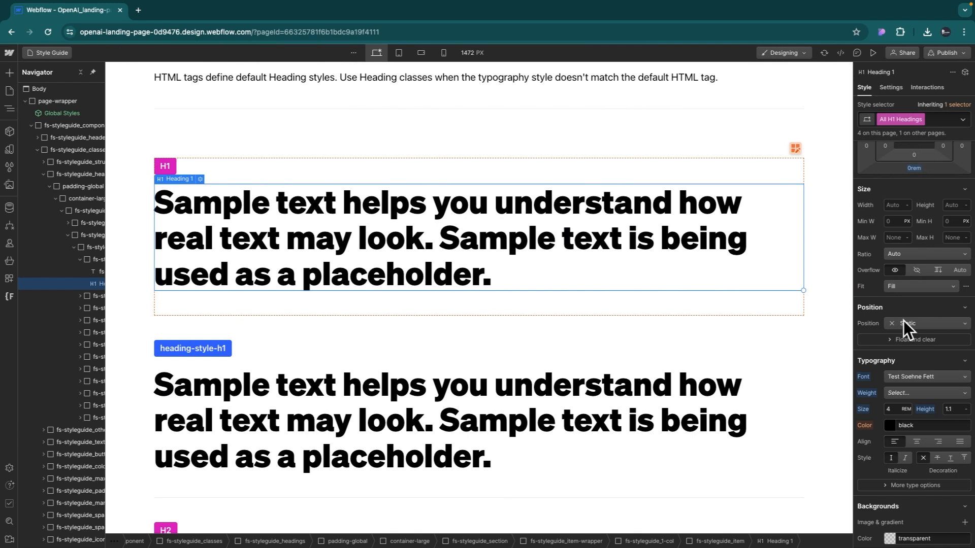
click(910, 377)
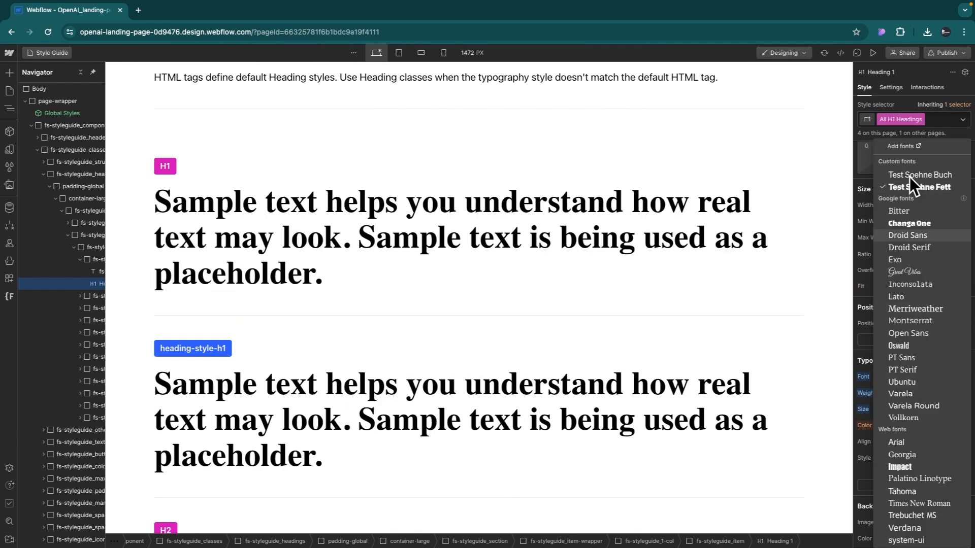
click(912, 175)
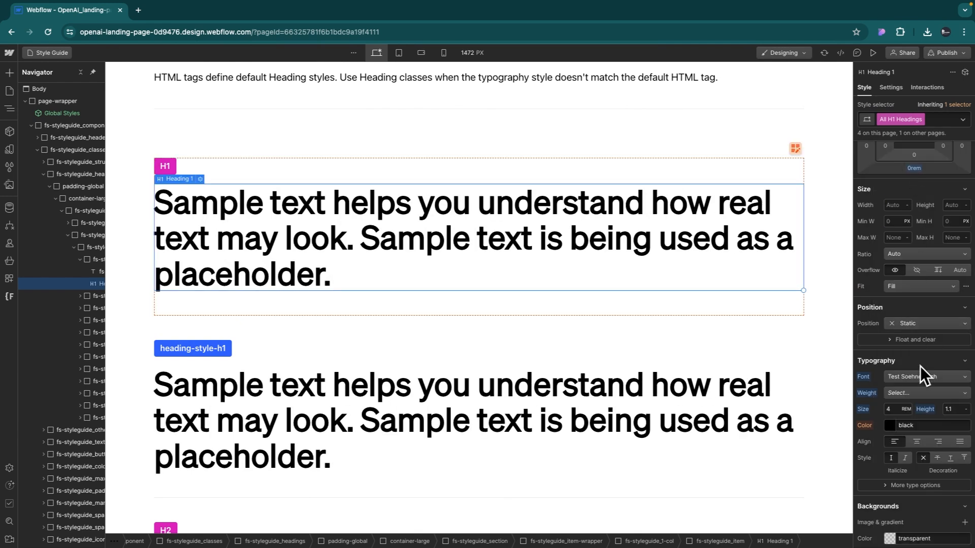
click(900, 393)
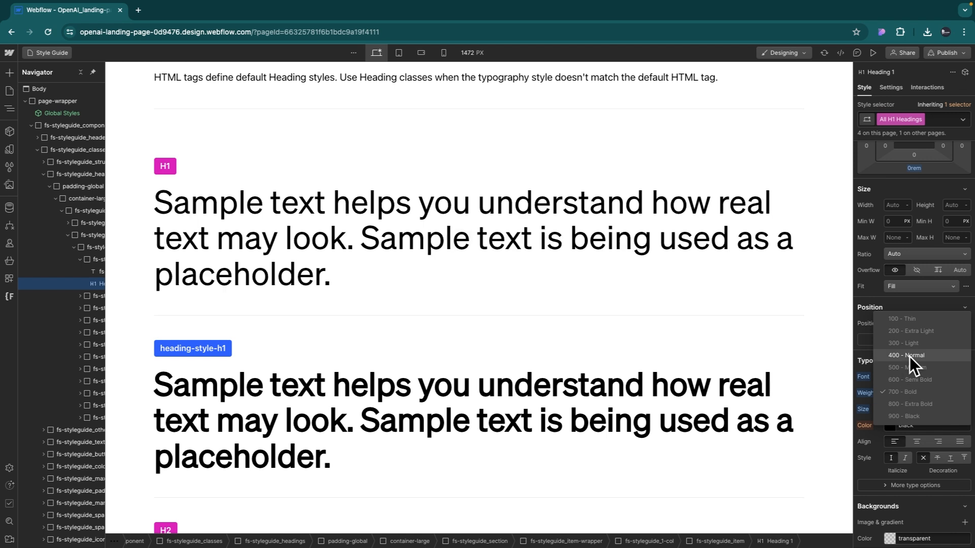
click(909, 356)
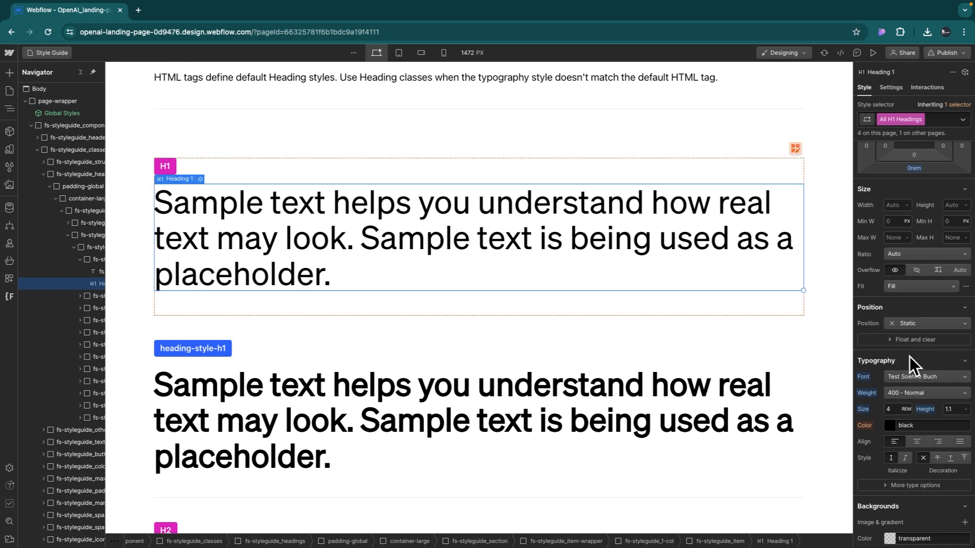
Set the All H1 Headings font size to 73/16 rem and the line height to 1
click(898, 409)
text(73)
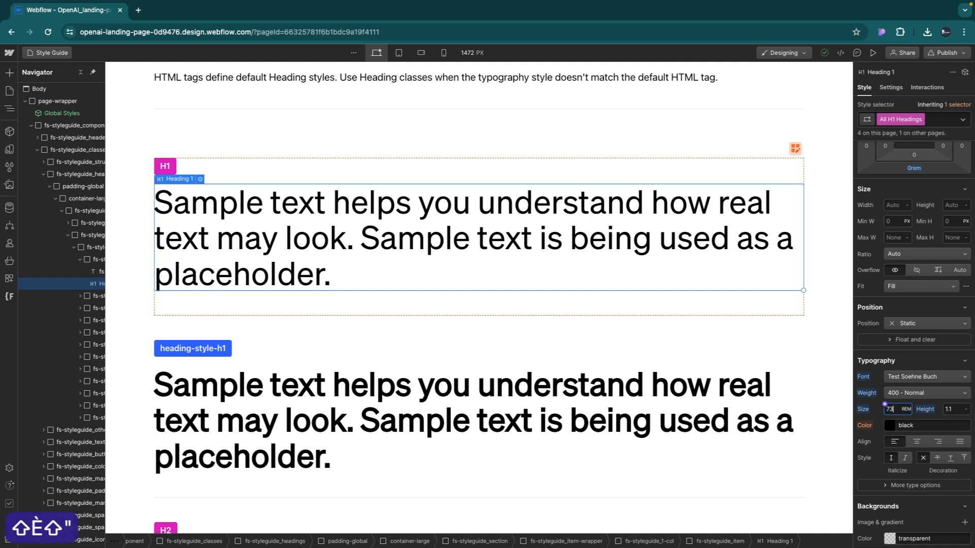
text(.1)
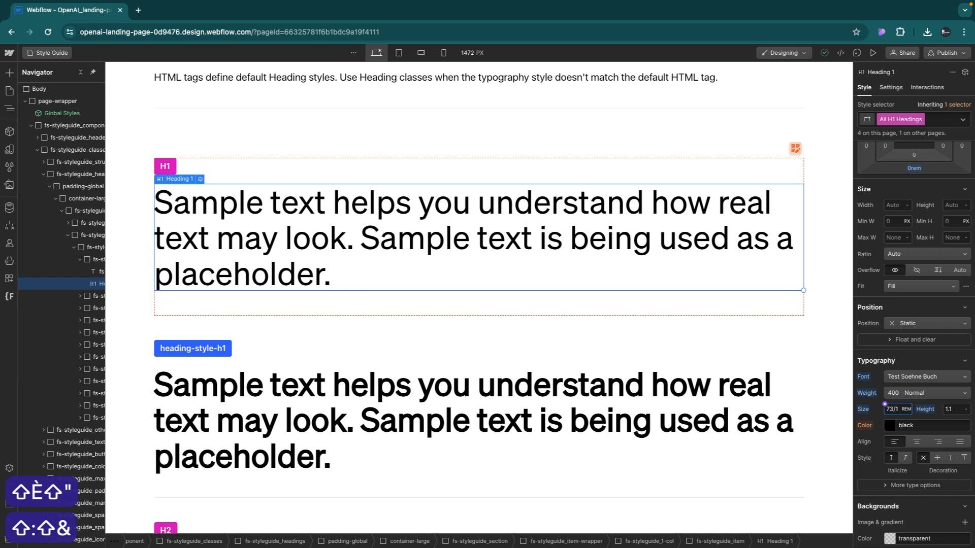
text(62)
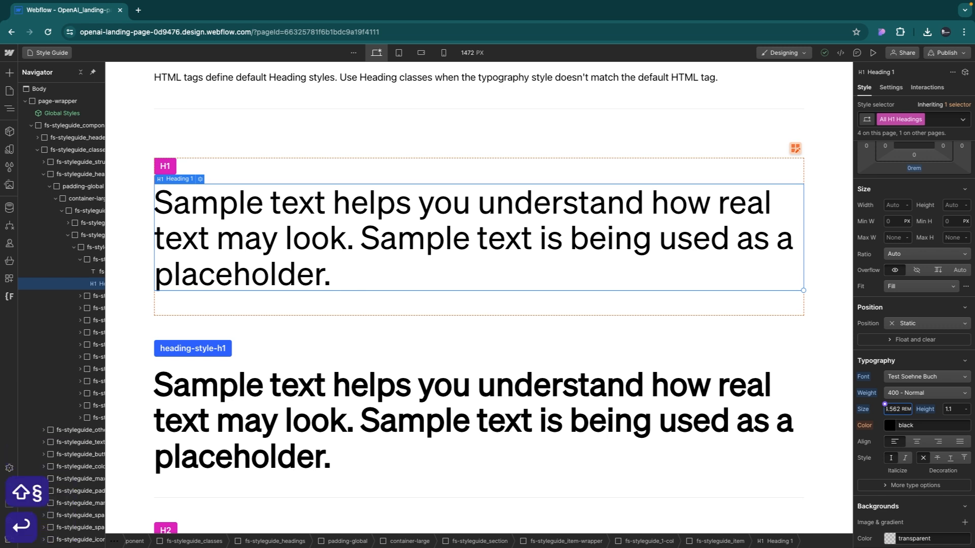
key(Return)
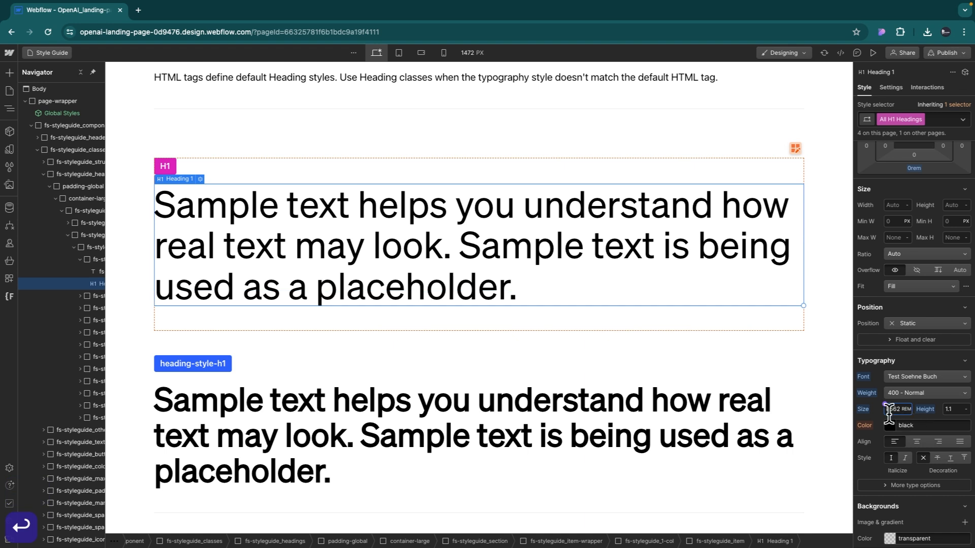
click(957, 409)
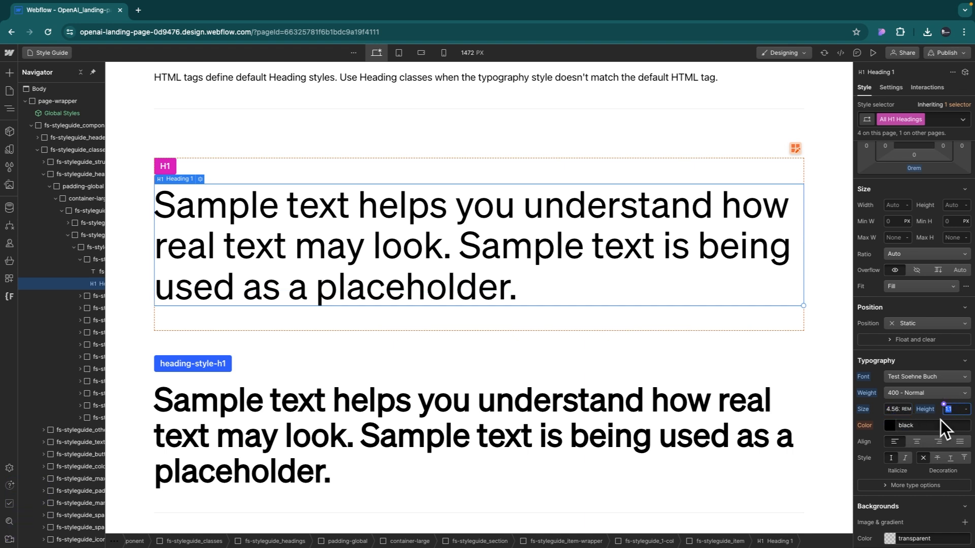
text(1)
key(Return)
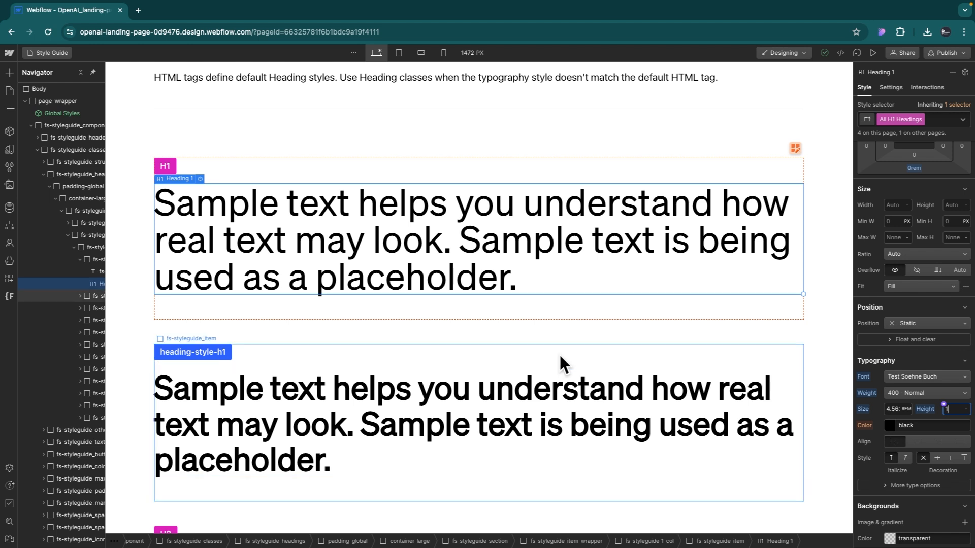
Set the font weight of the heading-style-h1 class to 400 - Normal on its sample heading
scroll(435, 255, down, 1)
scroll(337, 381, down, 1)
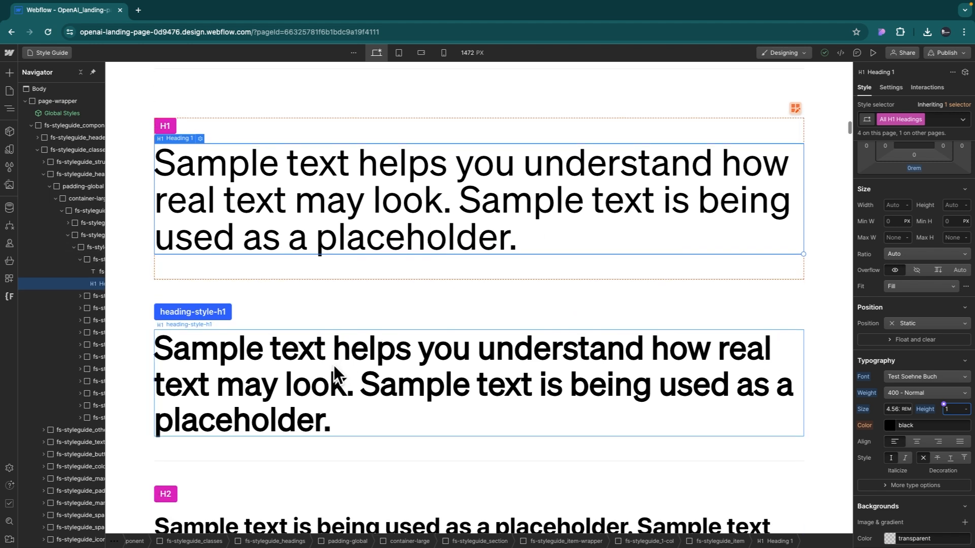
scroll(374, 396, down, 1)
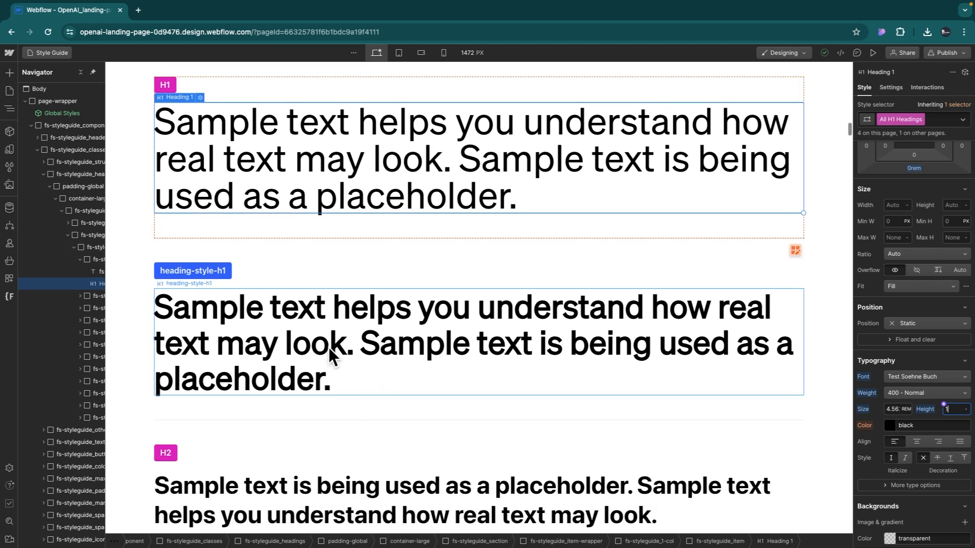
click(369, 365)
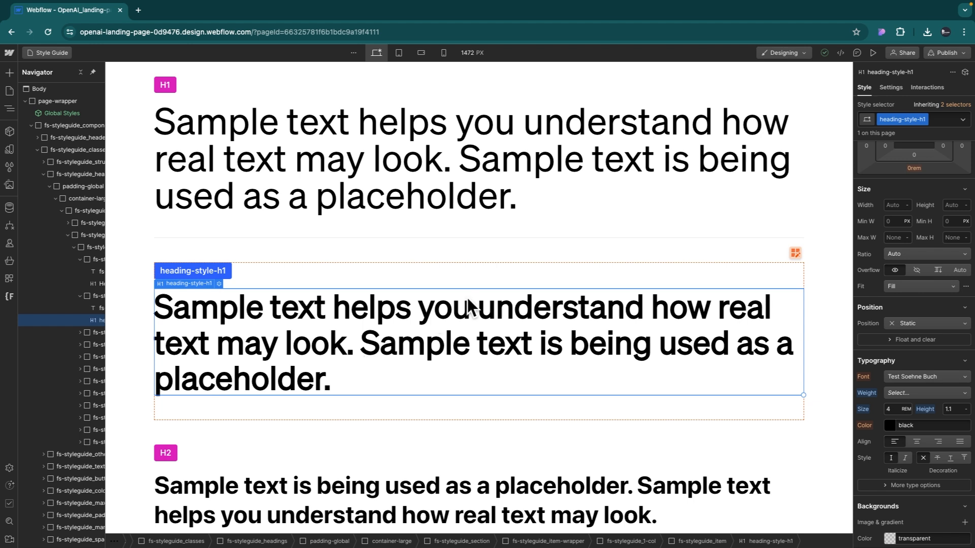
click(919, 394)
click(909, 357)
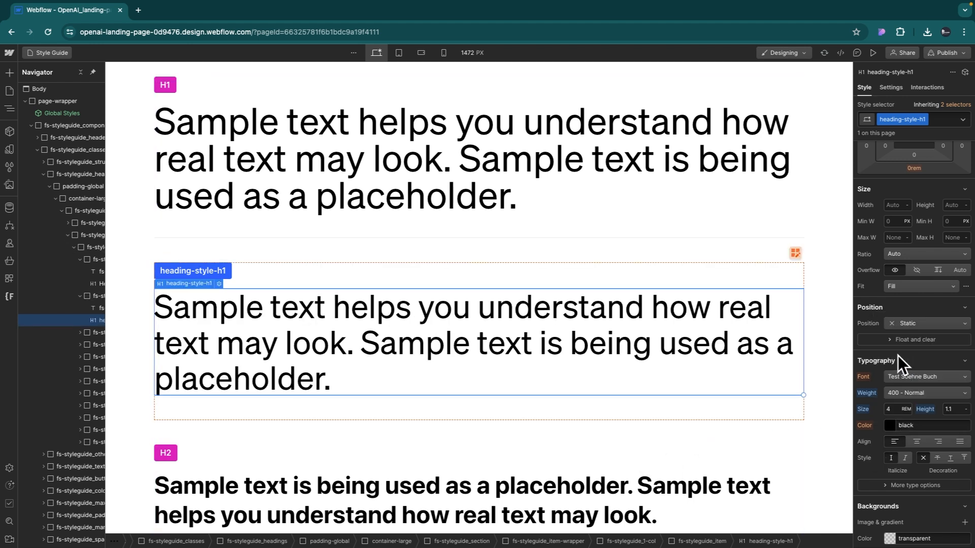
Select the sample heading under the H2 label in the style guide
scroll(418, 216, up, 1)
scroll(463, 276, down, 3)
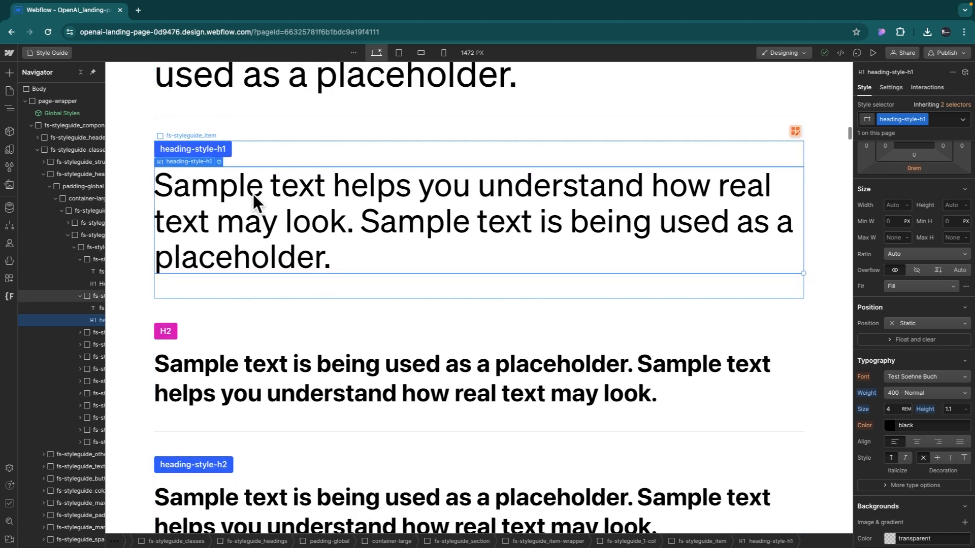
scroll(351, 254, down, 1)
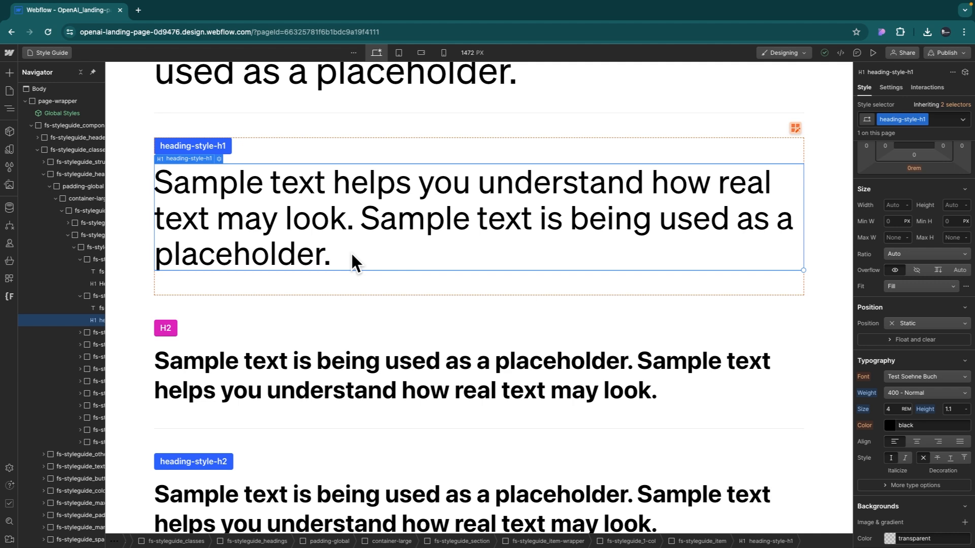
click(449, 374)
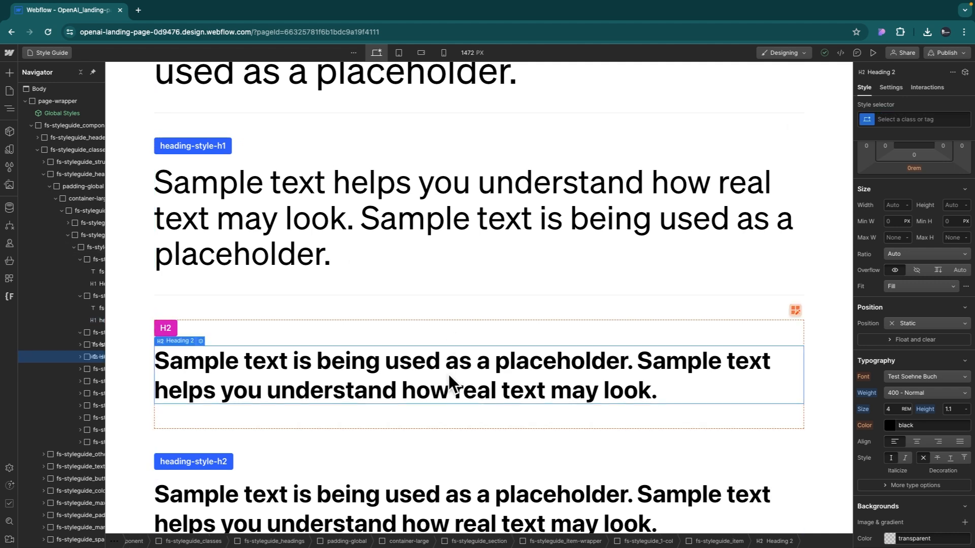
Switch to OpenAI's site and inspect the typography of the "Pioneering research on the path to AGI" heading
key(ctrl+Right)
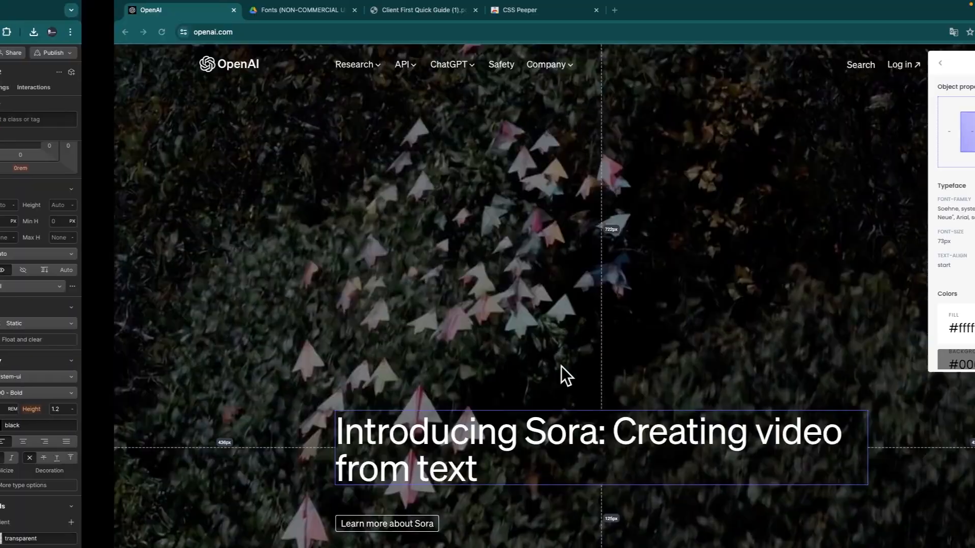
scroll(261, 312, down, 5)
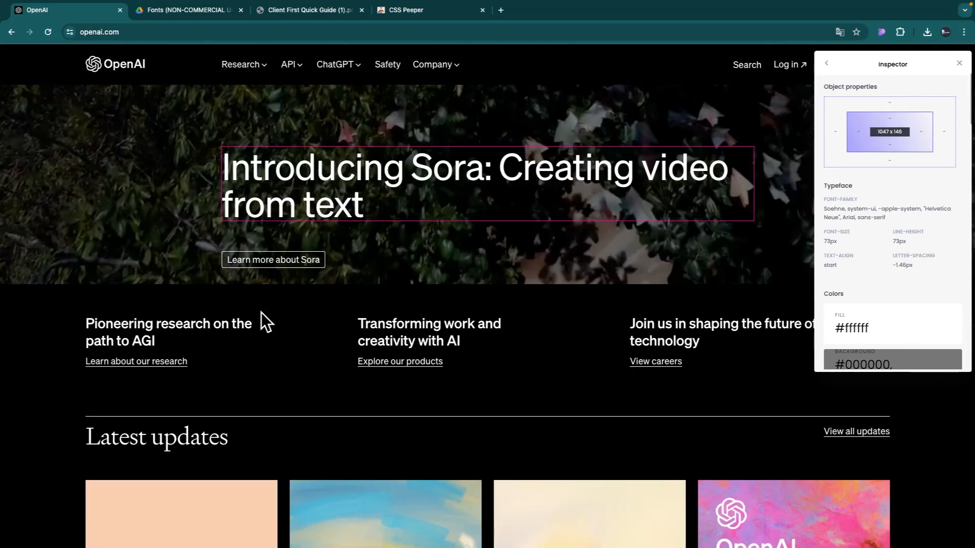
click(135, 295)
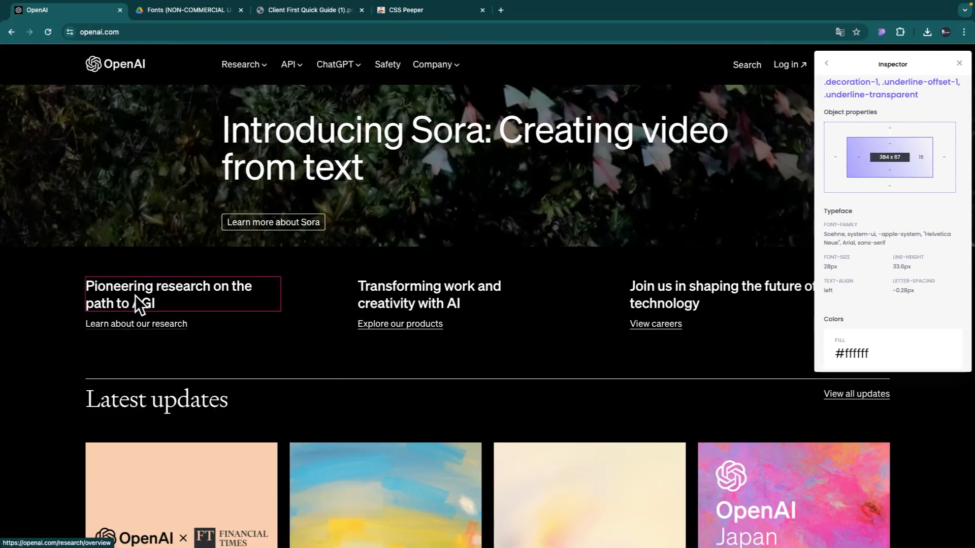
scroll(883, 283, up, 1)
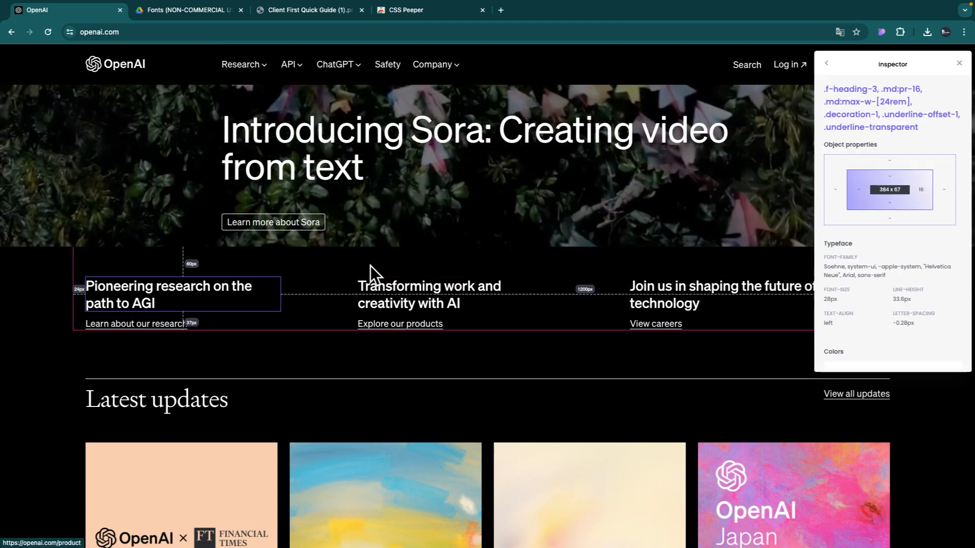
scroll(304, 267, up, 1)
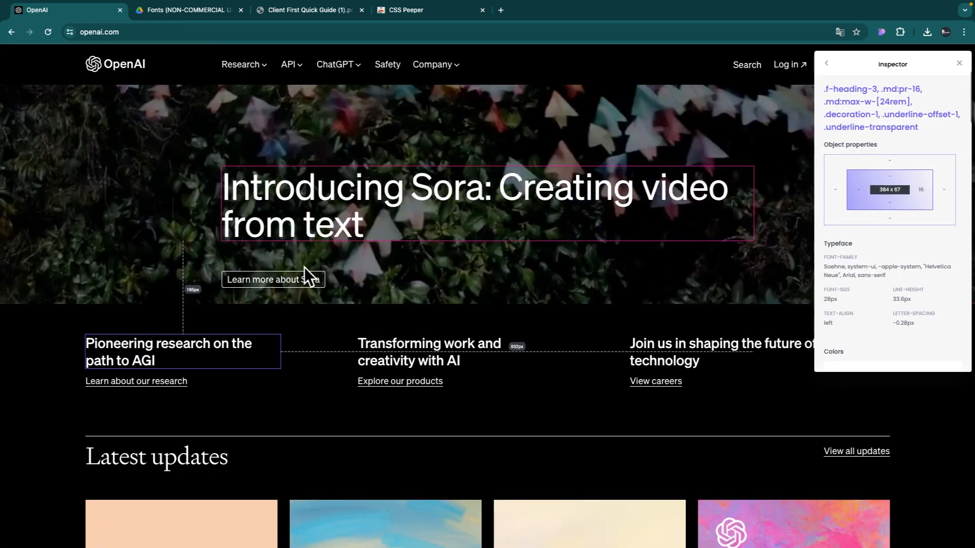
Inspect the "Latest updates" heading's typeface, font size and line height, and compare it with the headings above it
scroll(298, 272, down, 3)
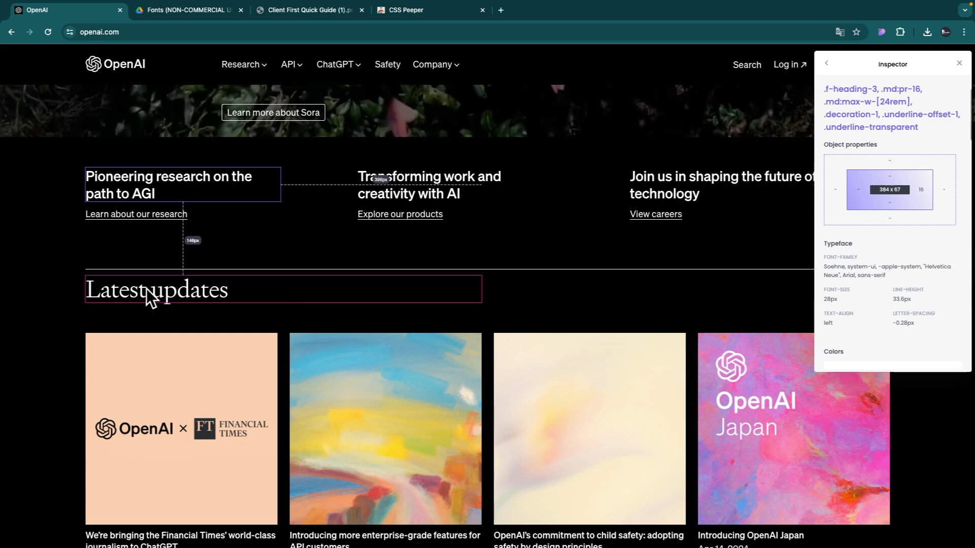
click(157, 291)
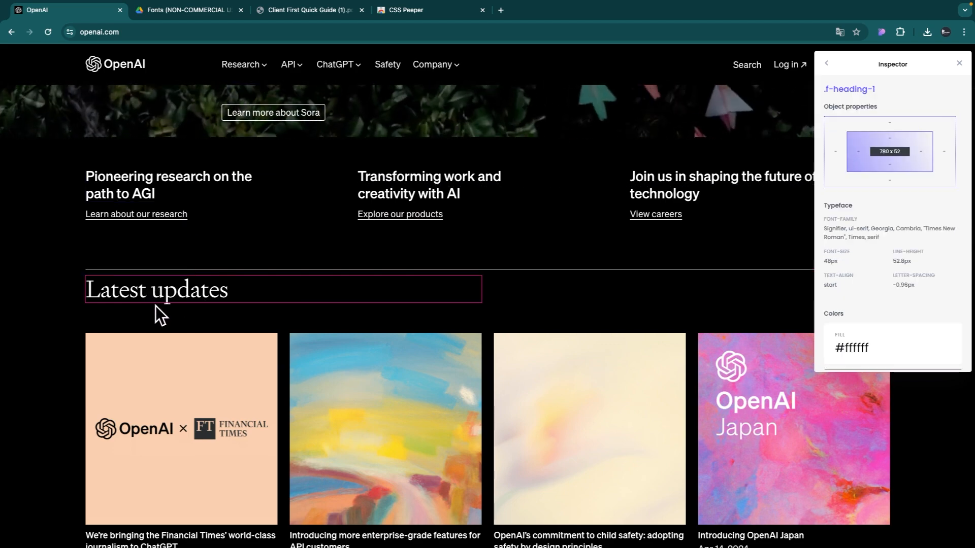
scroll(214, 298, up, 3)
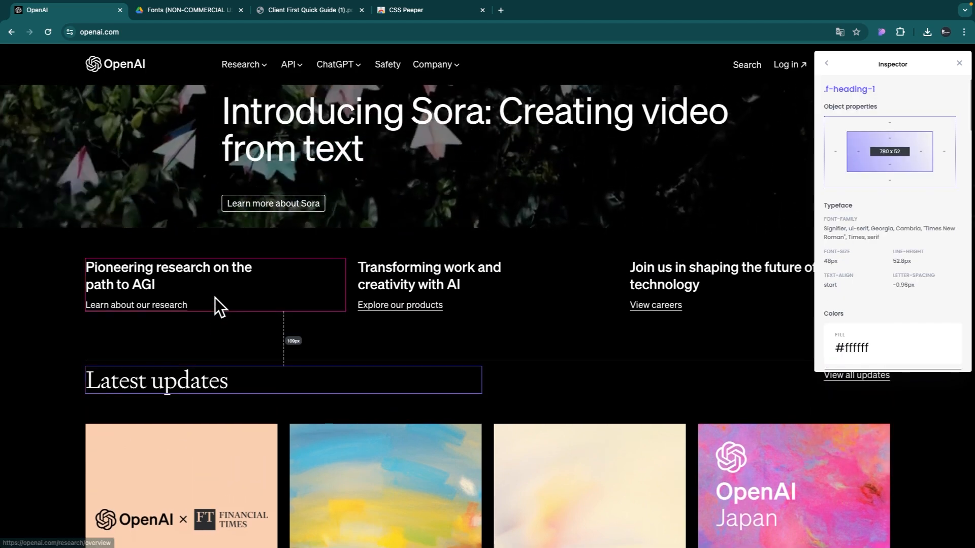
scroll(137, 217, up, 3)
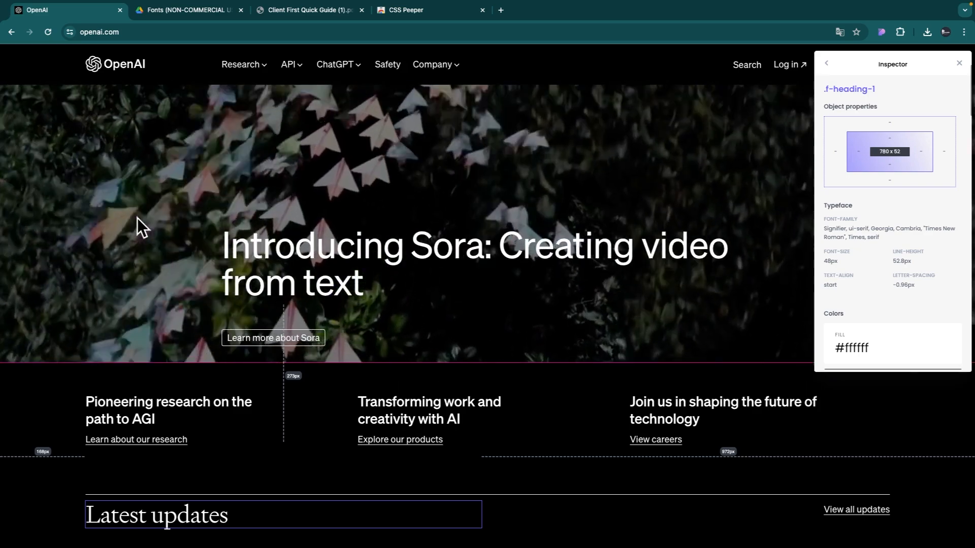
scroll(137, 218, down, 1)
scroll(137, 218, down, 1)
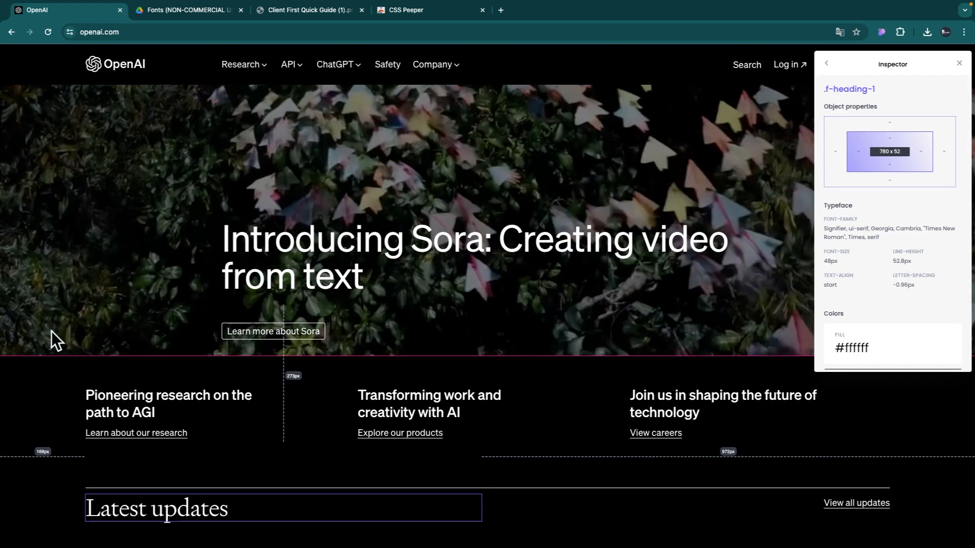
scroll(56, 320, down, 2)
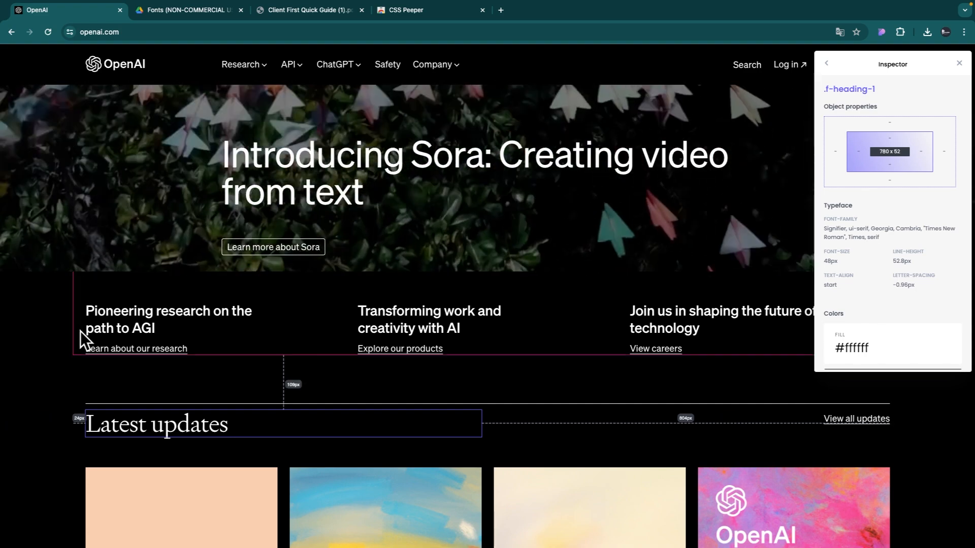
scroll(131, 329, up, 1)
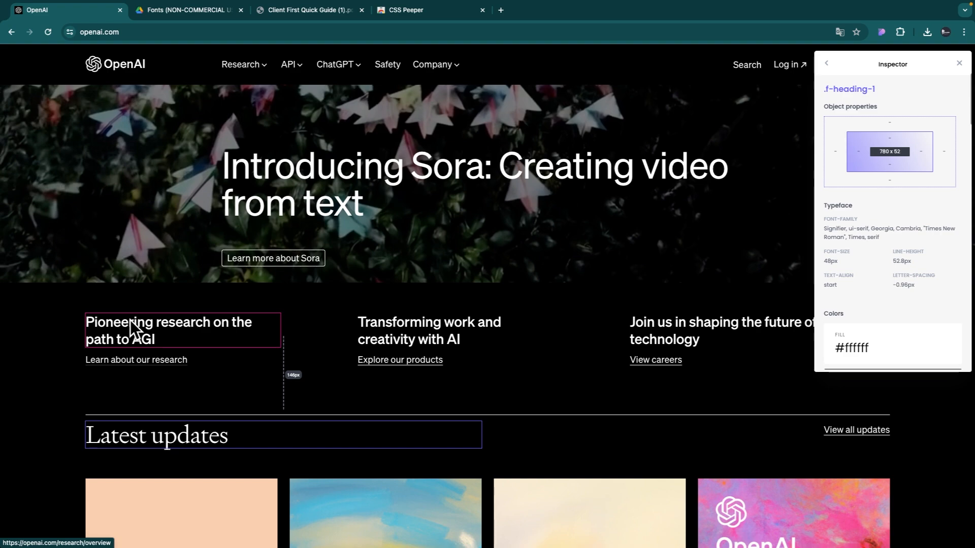
scroll(332, 297, up, 2)
scroll(333, 297, down, 2)
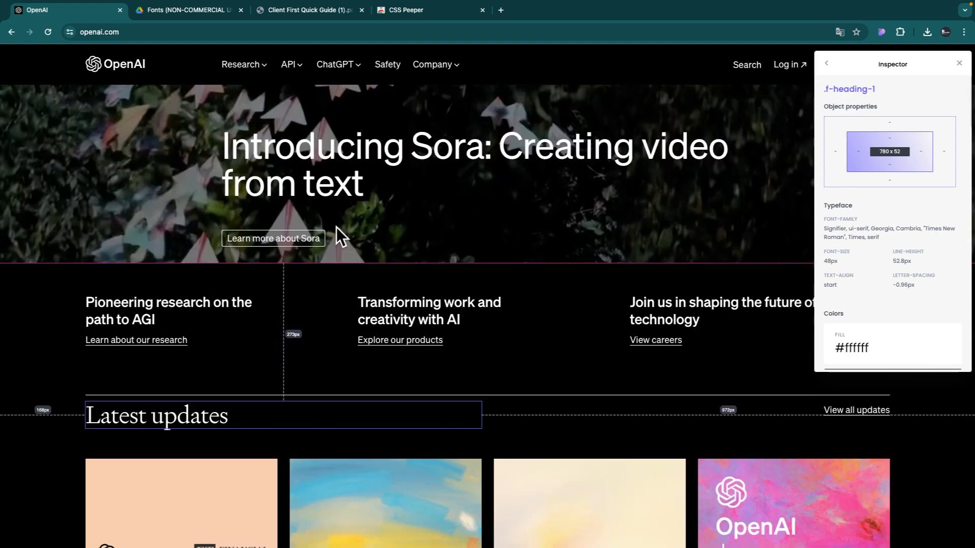
Inspect the Sora hero heading and the "Pioneering research" heading again, and look through the sections further down the page
scroll(336, 235, up, 1)
click(324, 209)
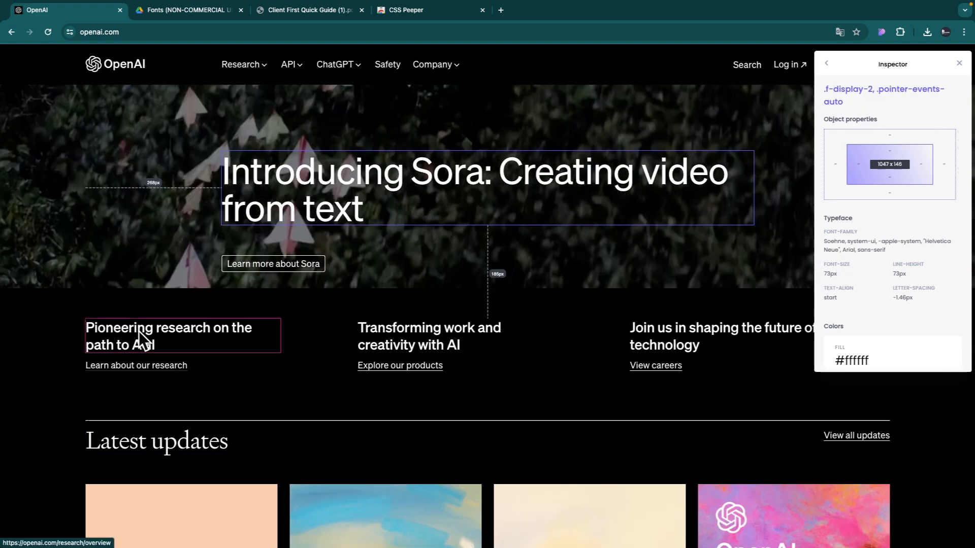
click(139, 331)
scroll(282, 361, down, 6)
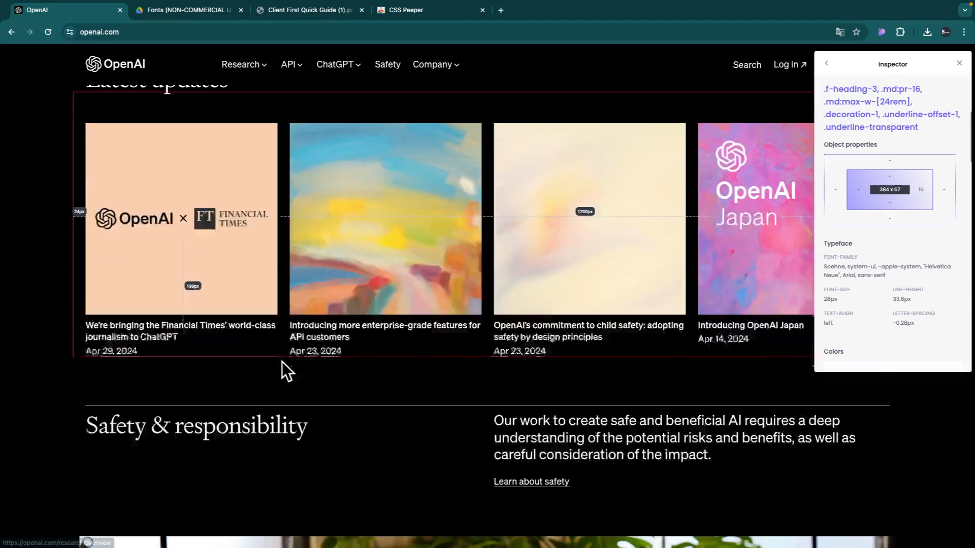
scroll(88, 367, down, 2)
scroll(87, 366, up, 1)
scroll(88, 367, down, 15)
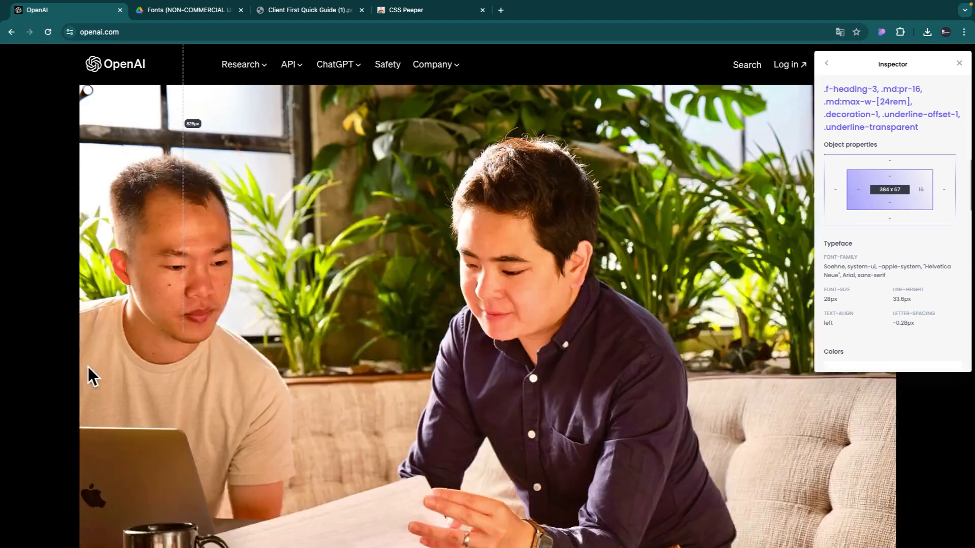
scroll(52, 382, up, 20)
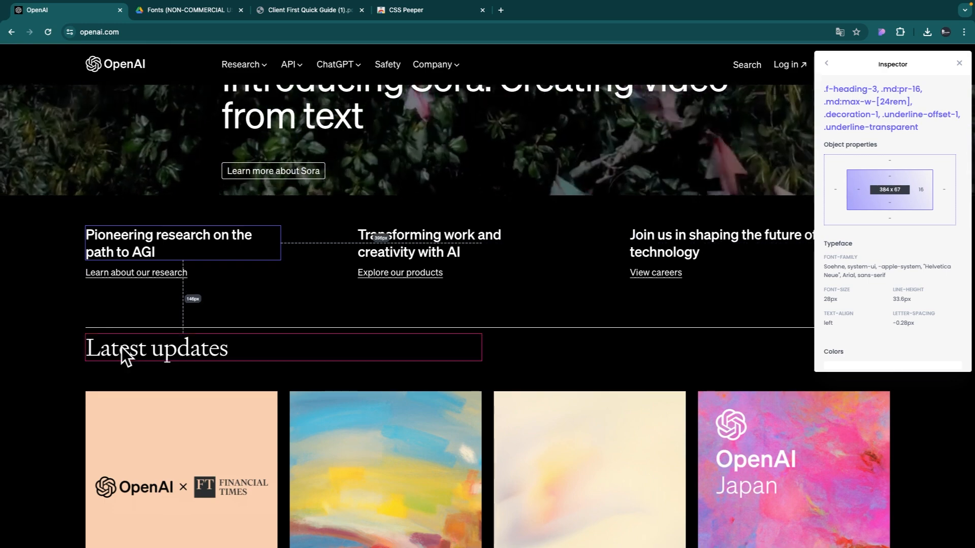
Recheck the font family, font size and line height of the "Latest updates" heading
click(121, 346)
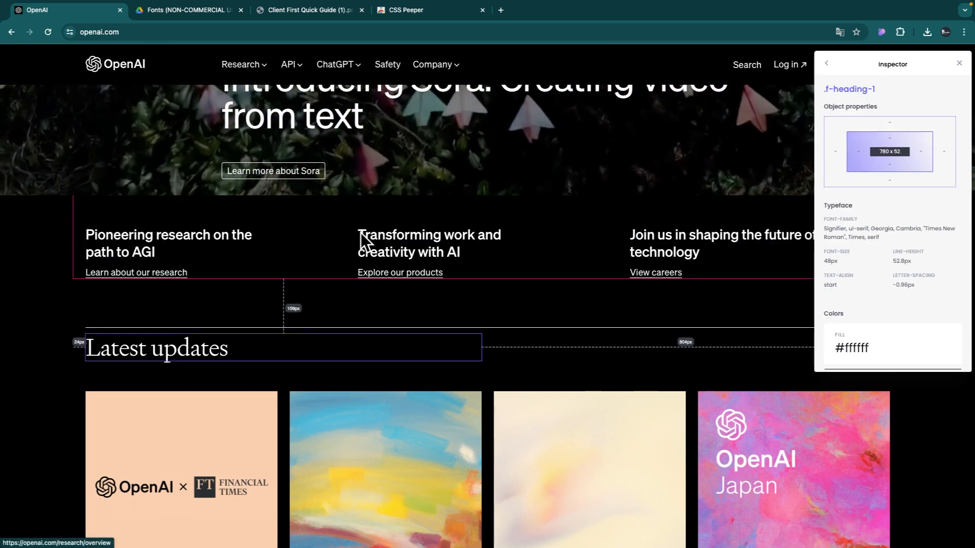
scroll(428, 254, up, 1)
scroll(354, 330, up, 1)
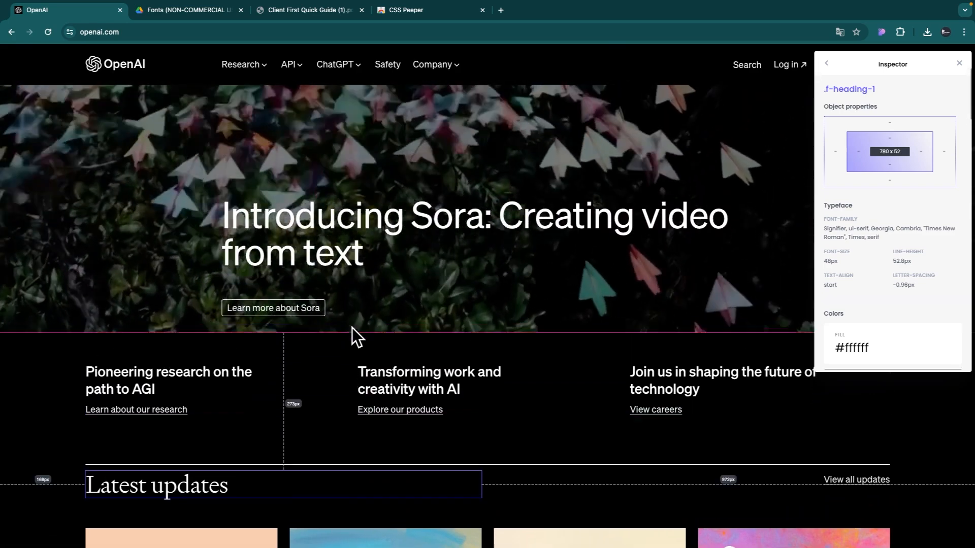
Inspect the column headings below the hero, ending with "Pioneering research on the path to AGI", for font size and line height
click(180, 380)
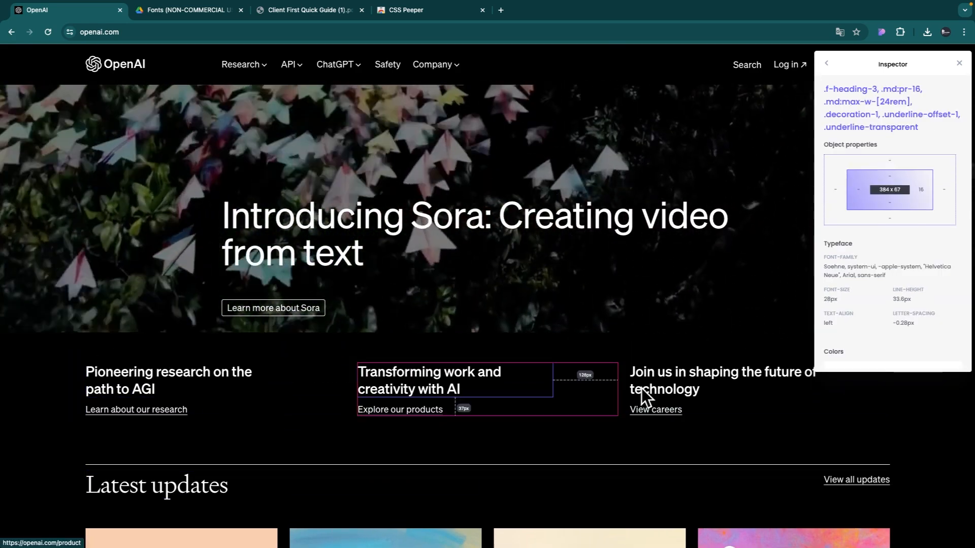
click(678, 374)
scroll(502, 402, up, 2)
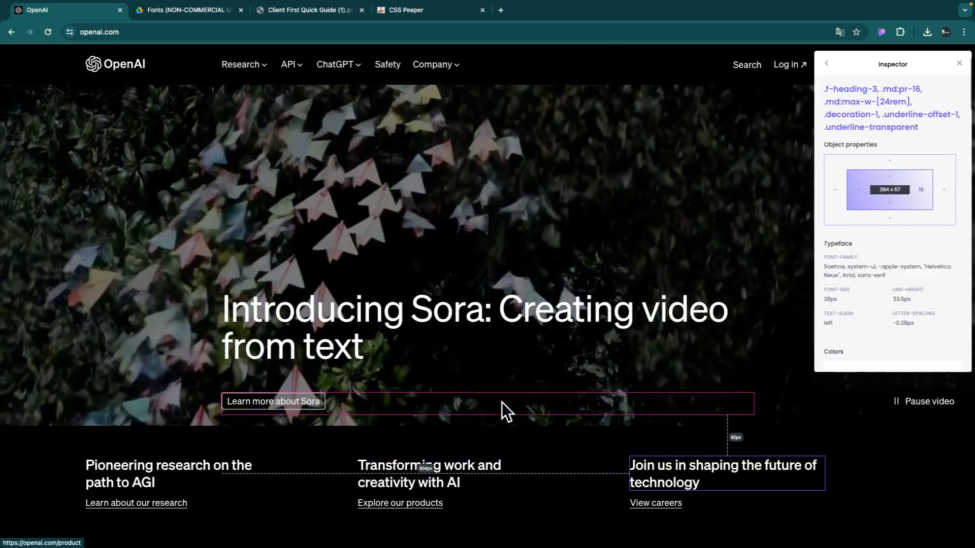
scroll(502, 402, down, 2)
click(157, 344)
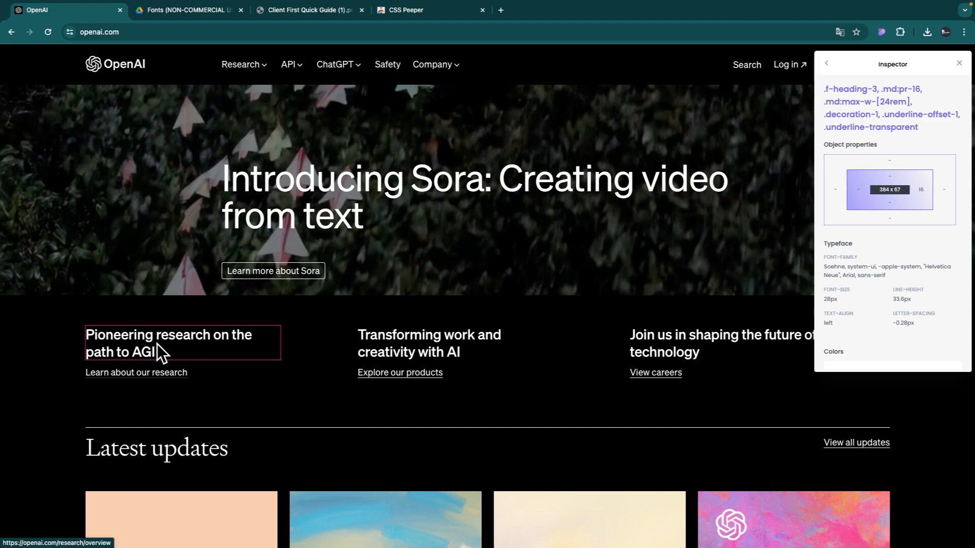
scroll(294, 359, down, 1)
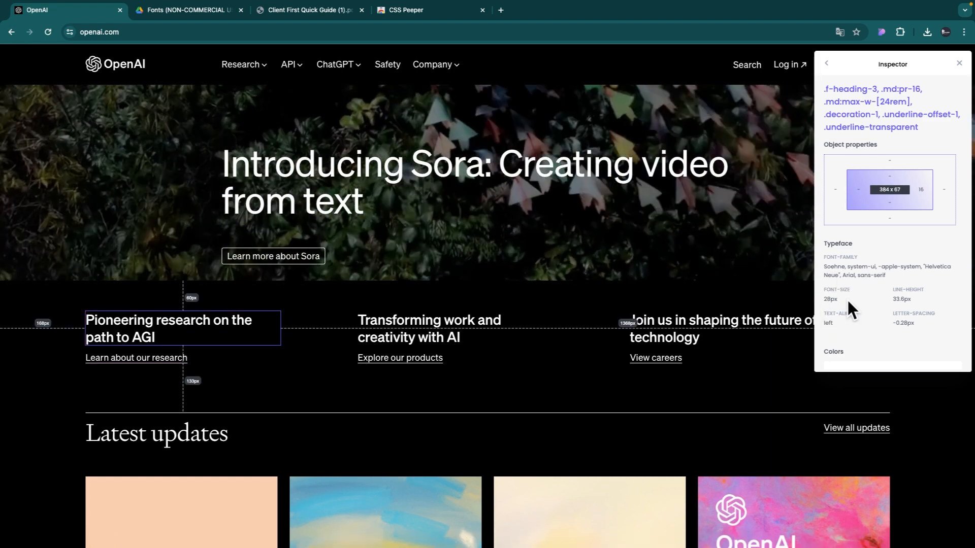
scroll(494, 393, up, 1)
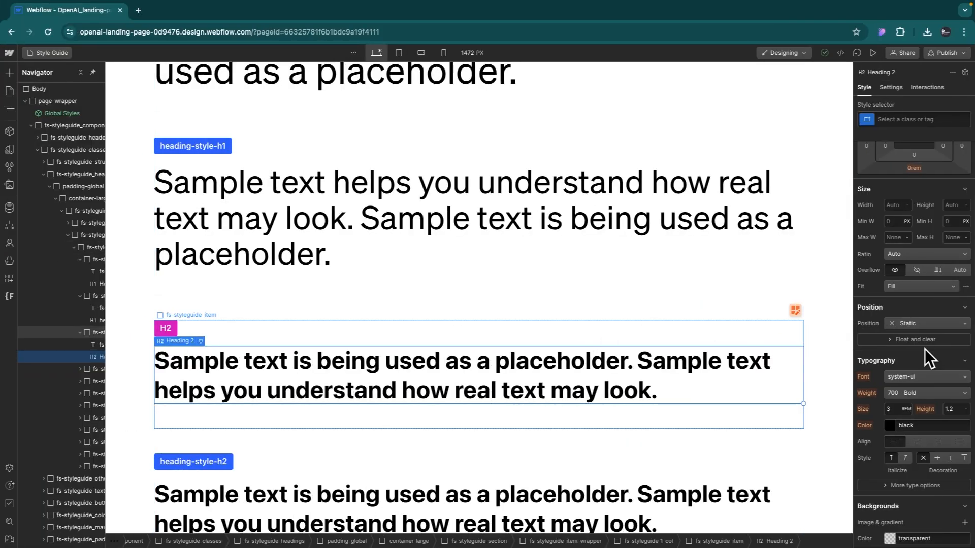
Return to Webflow, target the All H2 Headings tag, and set its font to Test Soehne Fett with weight 400 - Normal
scroll(926, 351, up, 3)
click(914, 120)
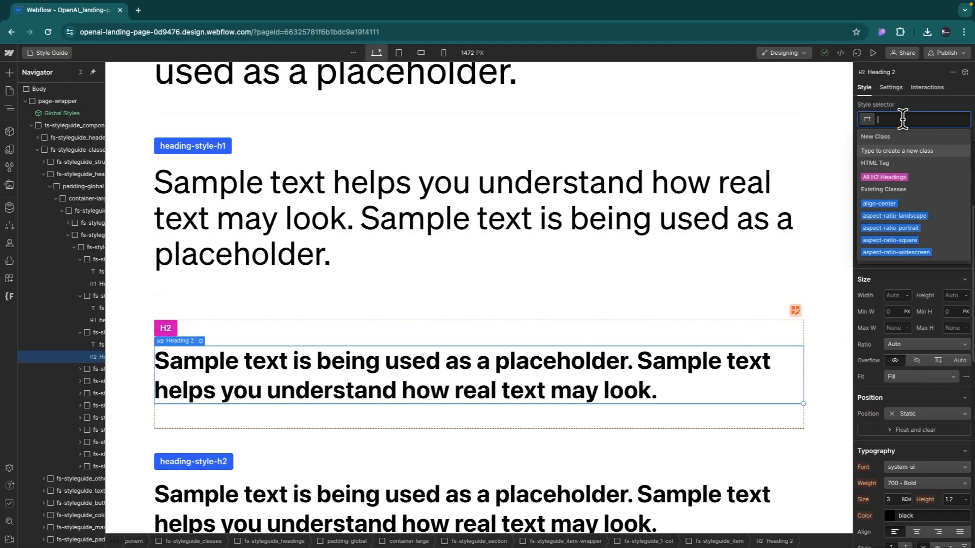
click(888, 178)
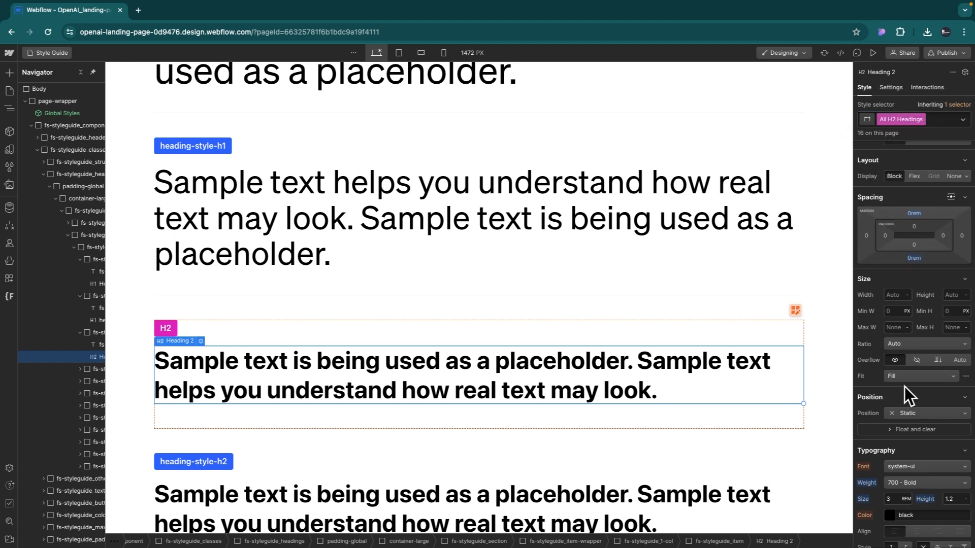
scroll(903, 386, down, 3)
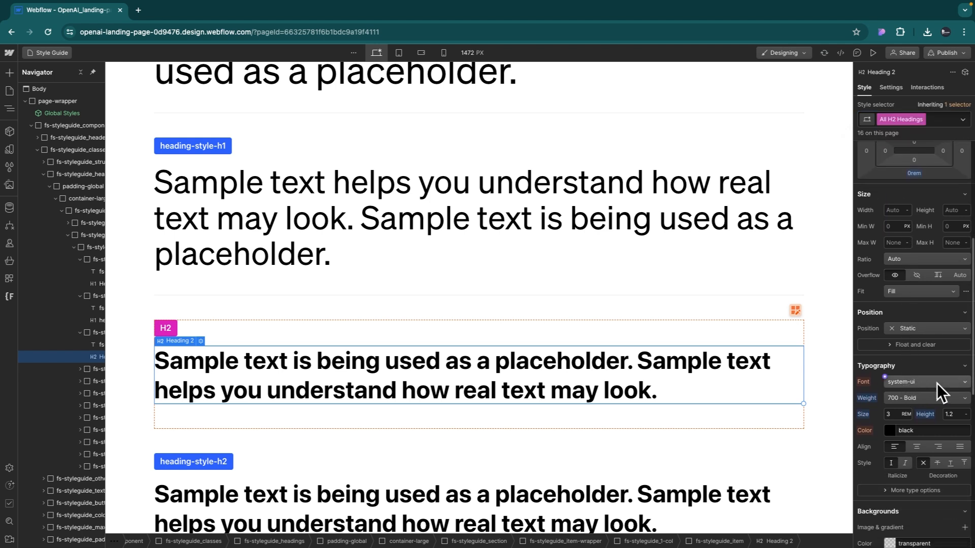
click(947, 384)
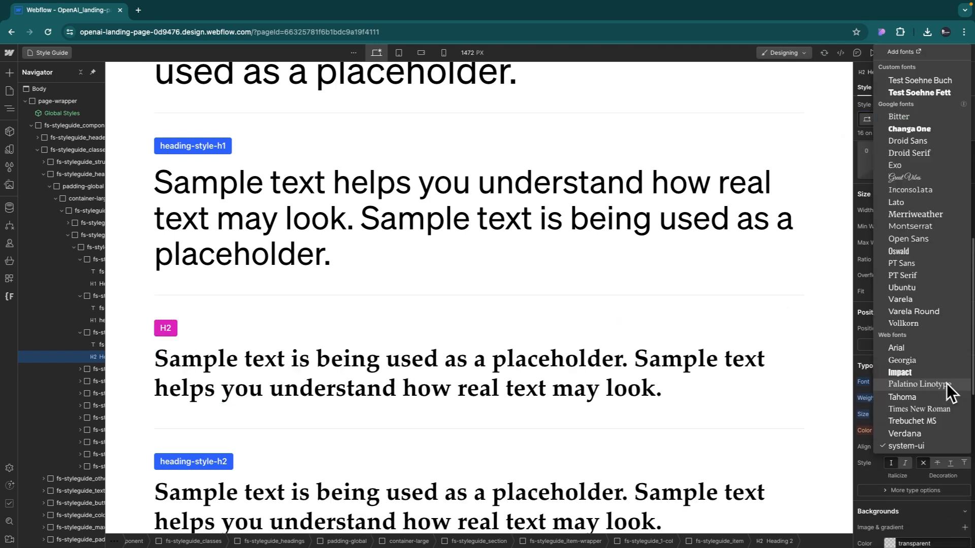
click(933, 96)
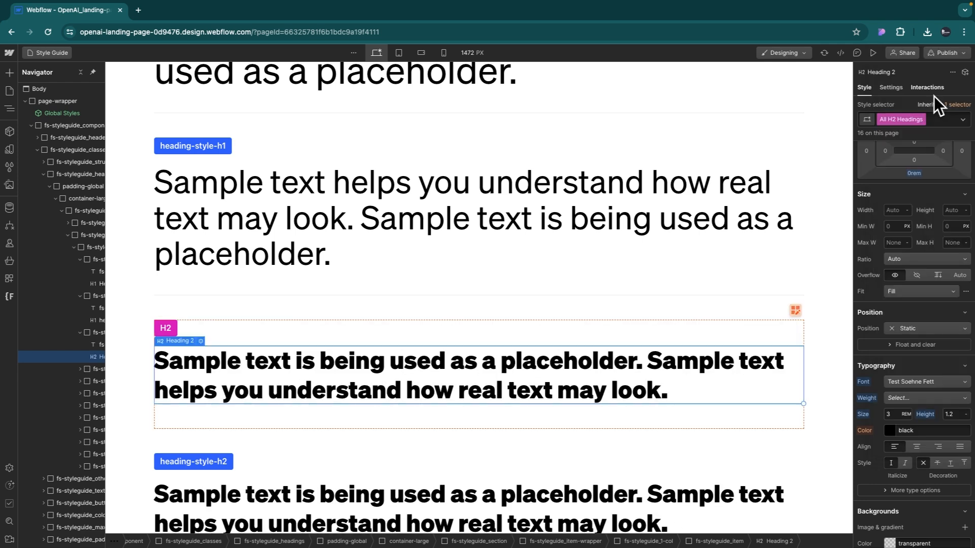
click(913, 400)
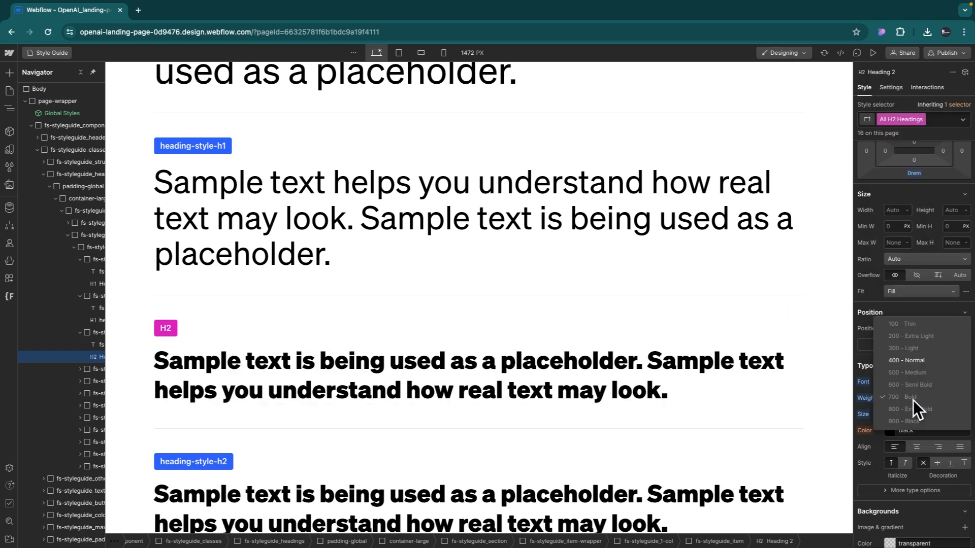
click(909, 361)
Set the font size of All H2 Headings to 28/16 rem, giving 1.75 rem
scroll(881, 434, down, 1)
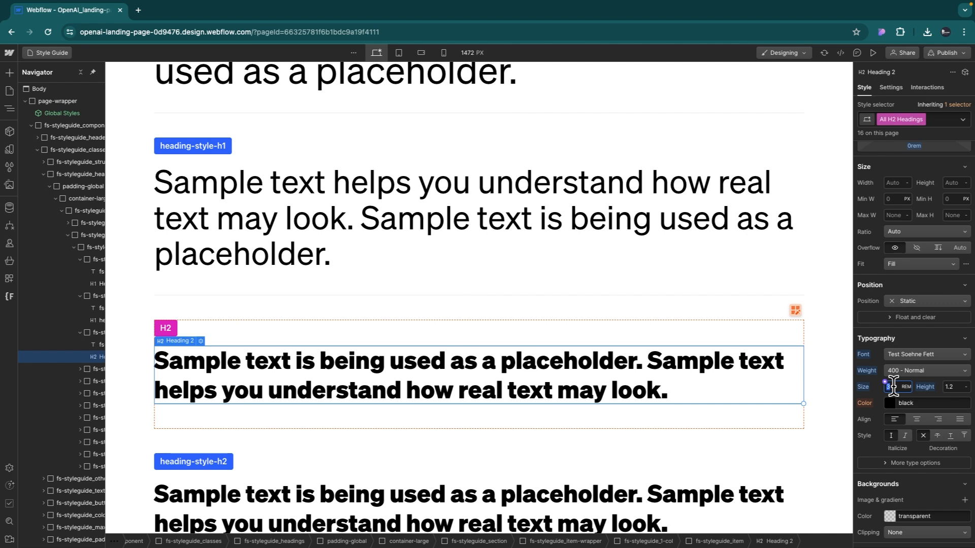
text(28/1)
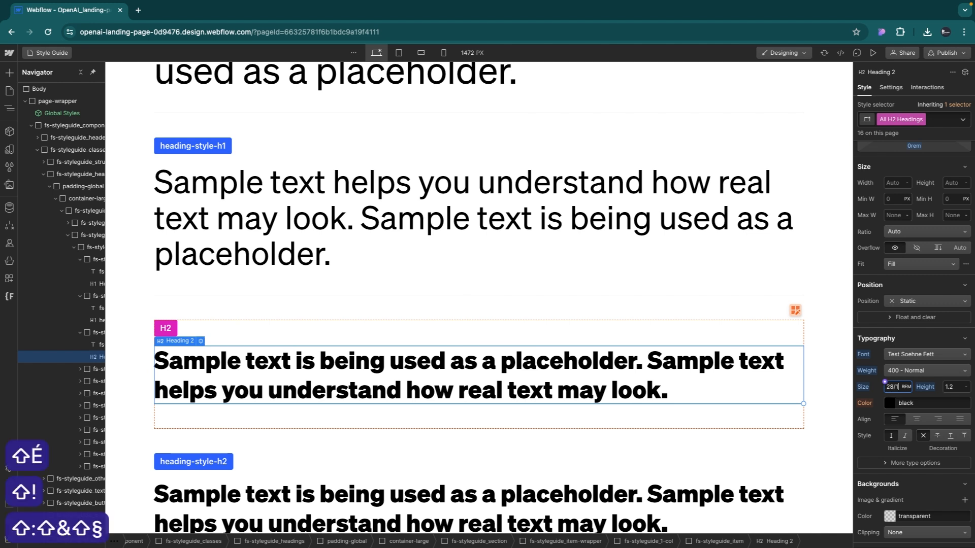
text(6)
key(Return)
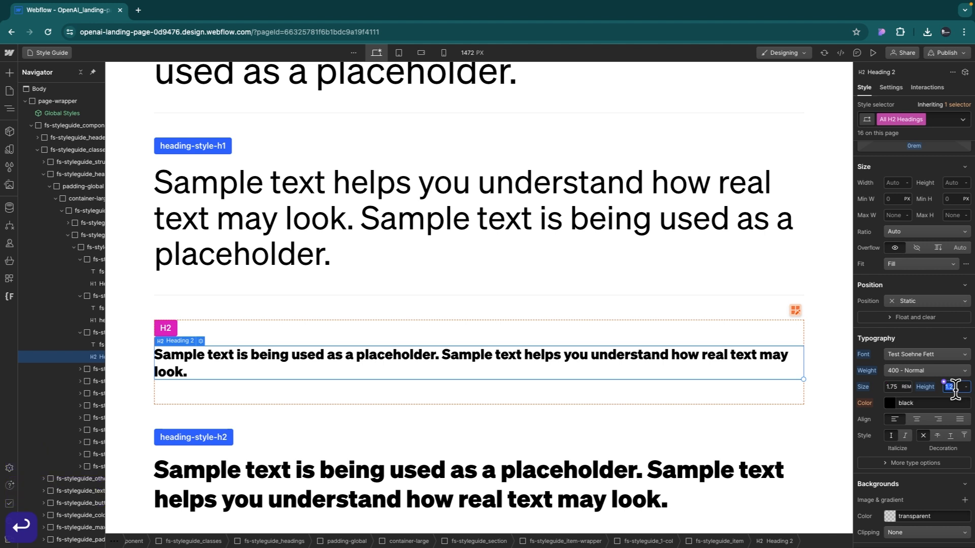
Set the line height of All H2 Headings to 0.83
text(0)
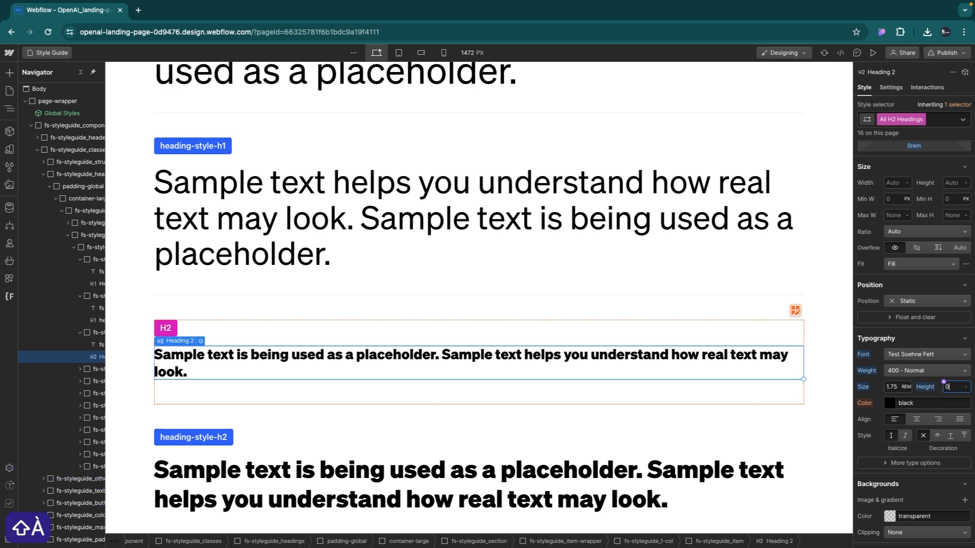
text(.83)
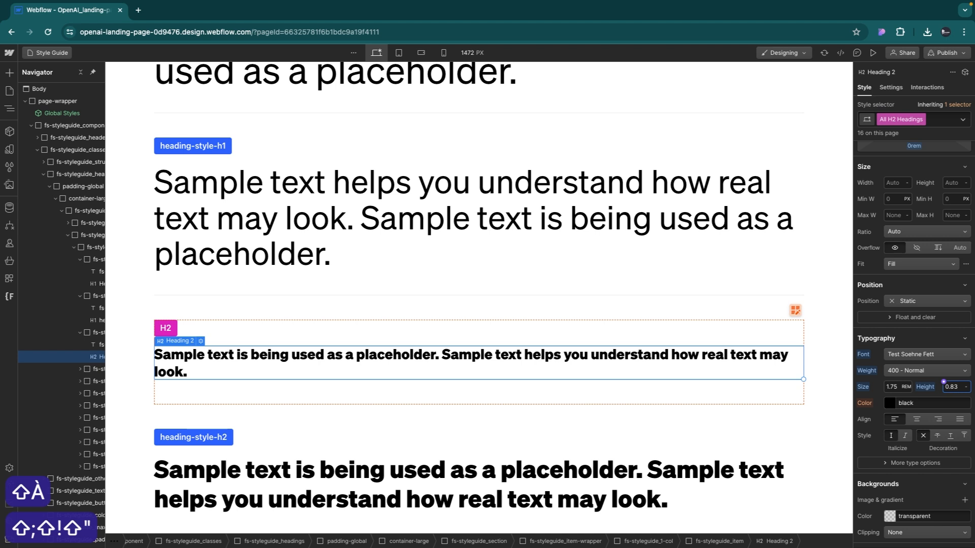
text(-)
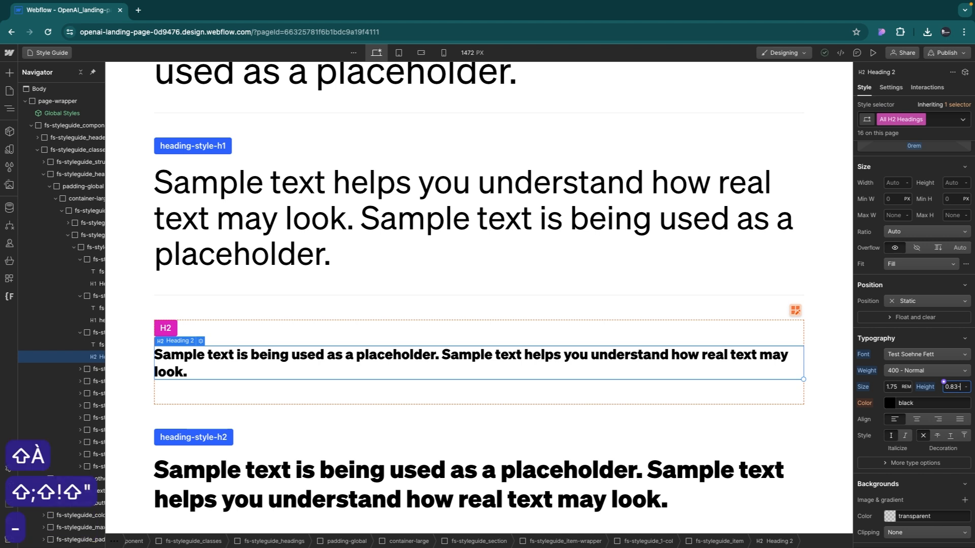
key(Return)
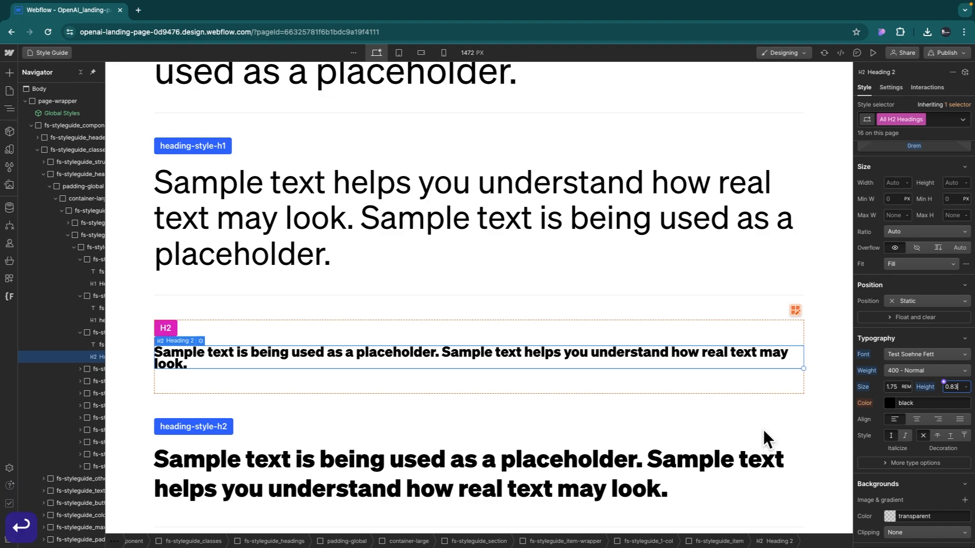
Recheck the "Pioneering research on the path to AGI" line height on OpenAI's site, and set the All H2 Headings line height to 1.2 in Webflow
key(ctrl+Right)
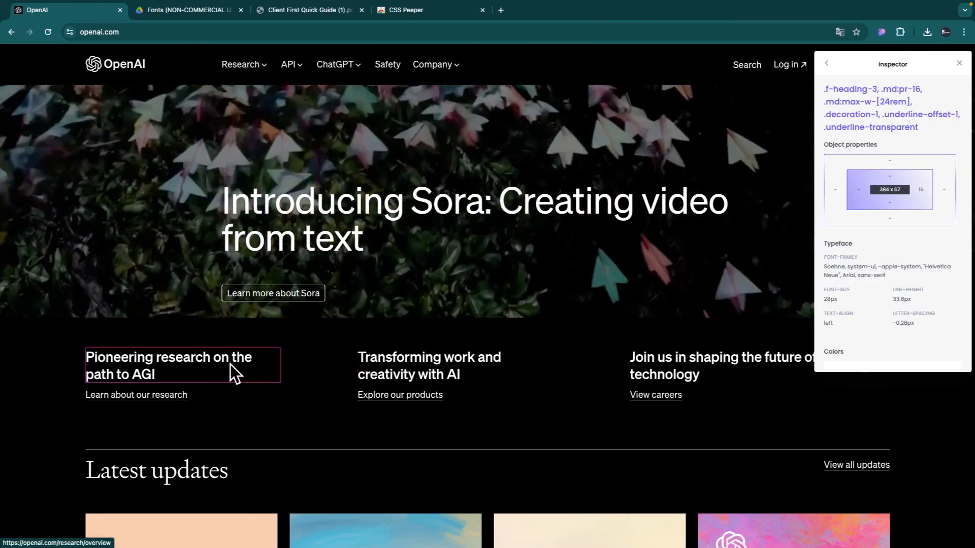
click(235, 362)
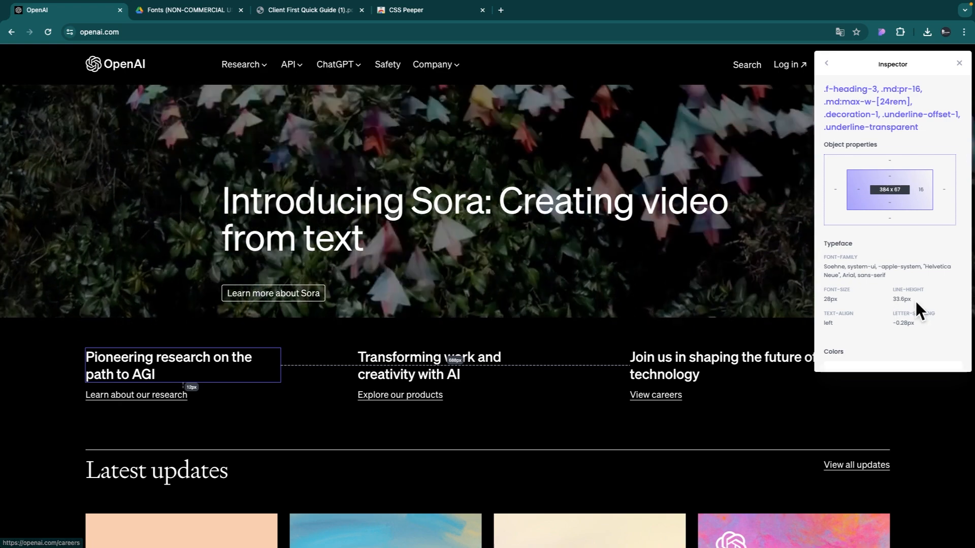
key(ctrl+Left)
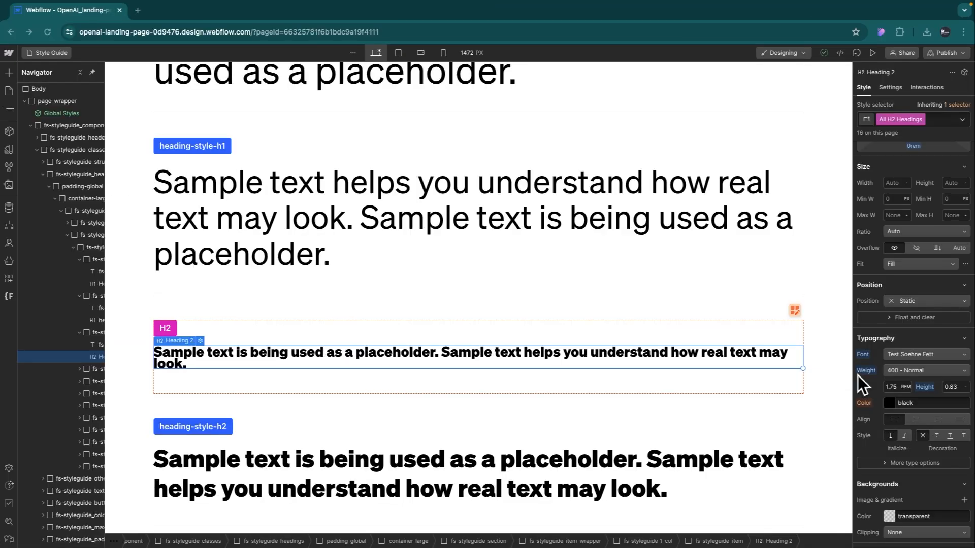
click(941, 388)
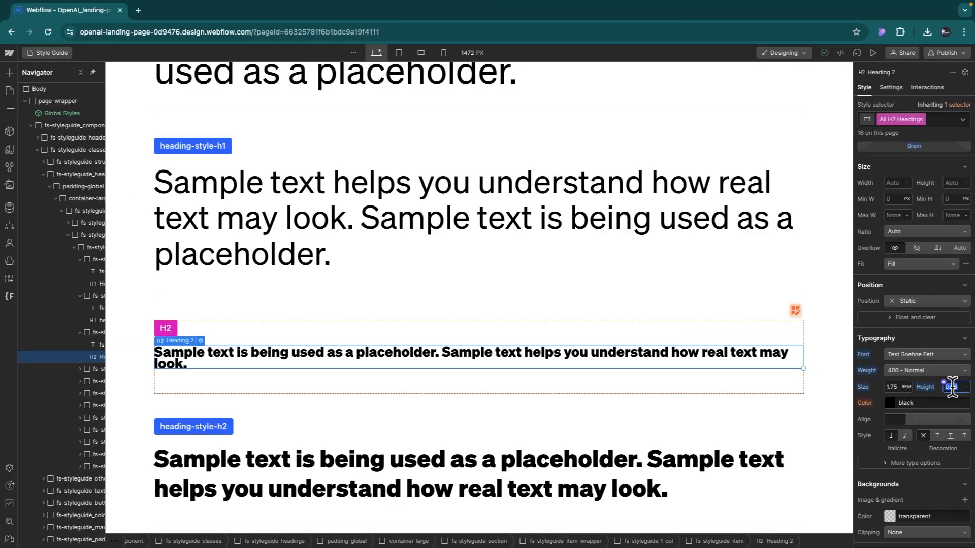
text(1.2)
key(Return)
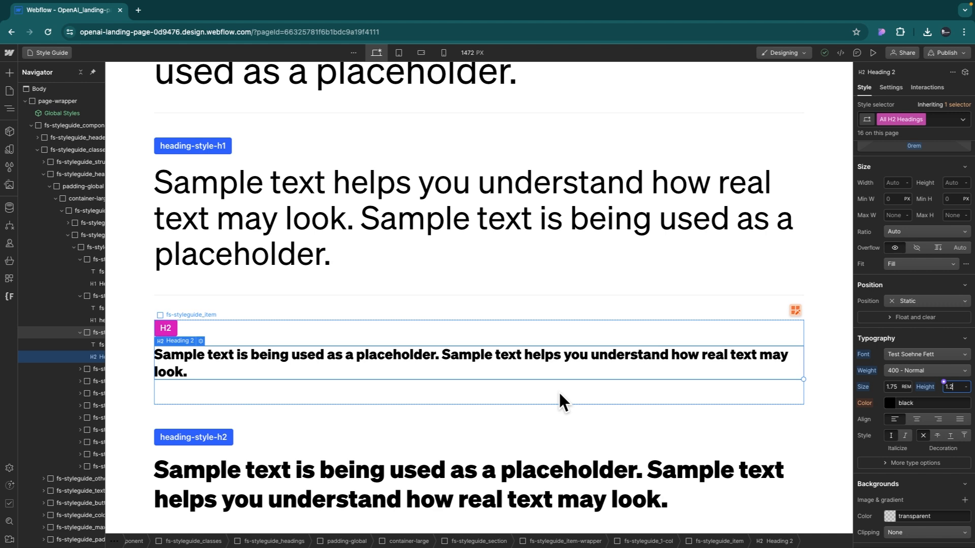
Set the heading-style-h2 class to weight 400 - Normal and reset its font size to inherit from All H2 Headings
scroll(617, 392, down, 3)
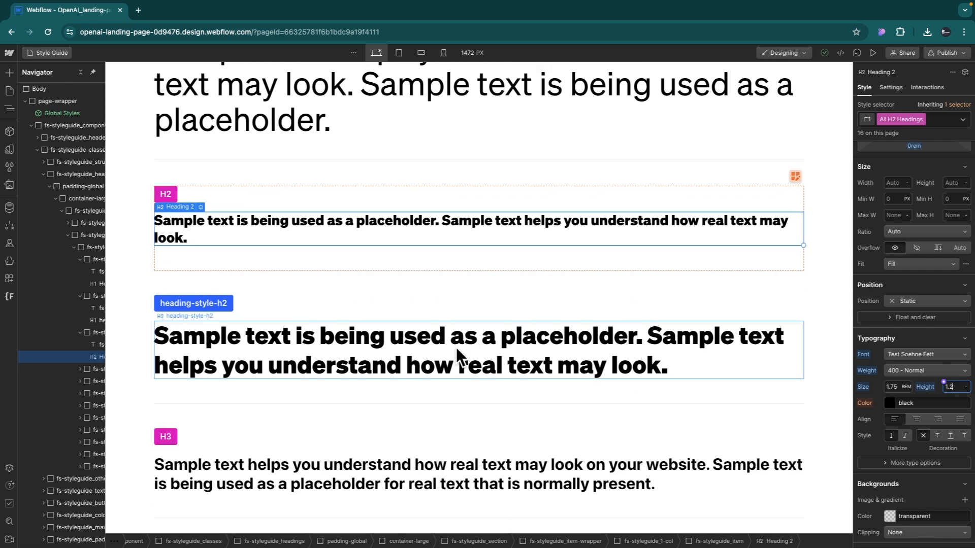
scroll(457, 348, down, 1)
click(497, 343)
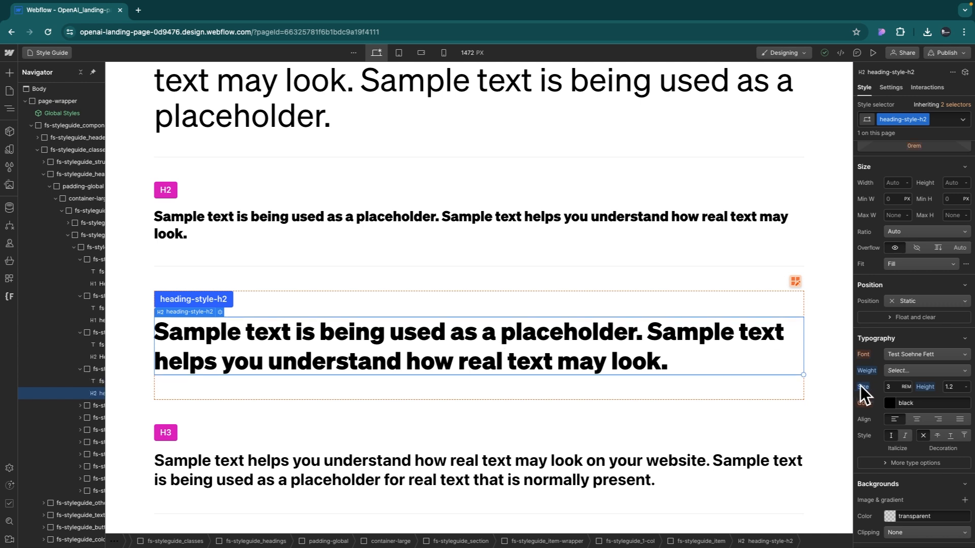
click(913, 370)
click(915, 333)
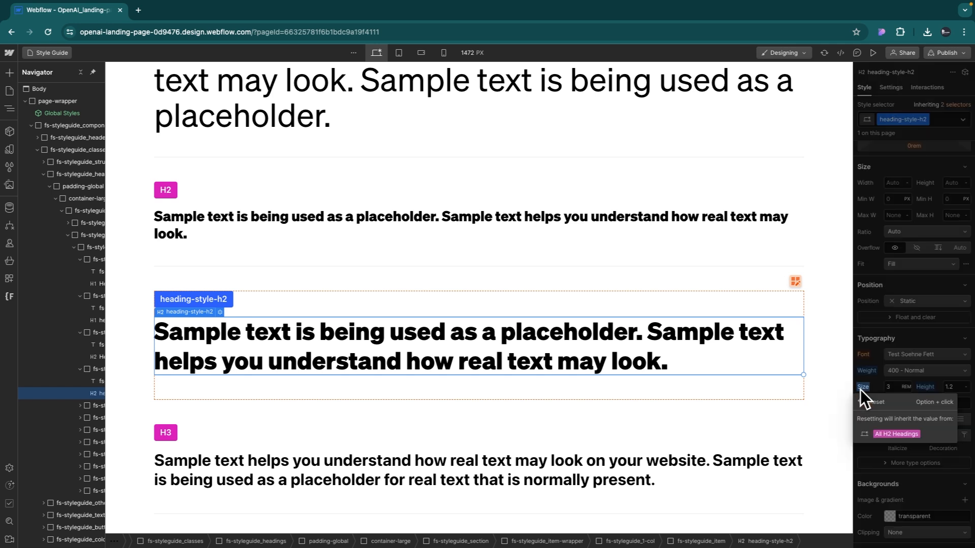
click(872, 404)
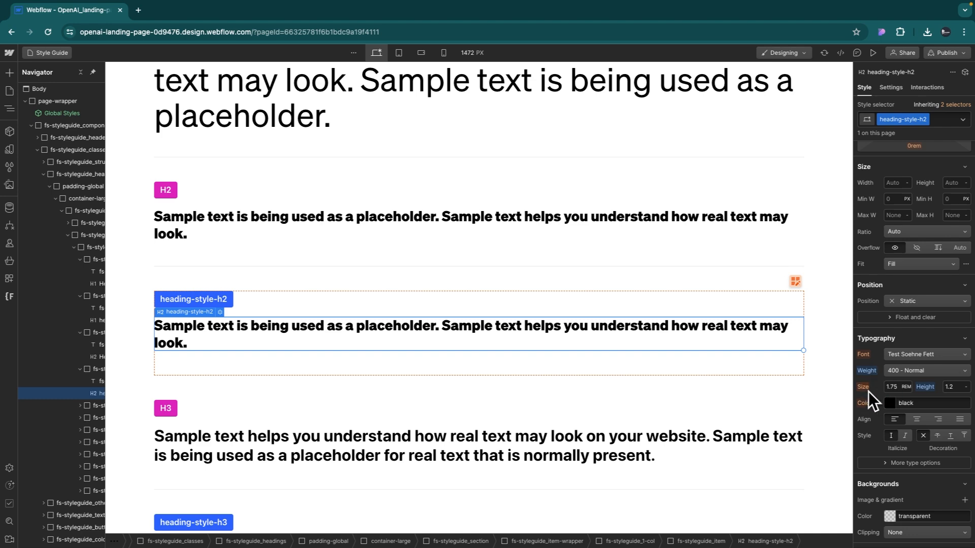
Reset the font size of the heading-style-h1 class so it inherits from All H1 Headings
scroll(385, 346, up, 5)
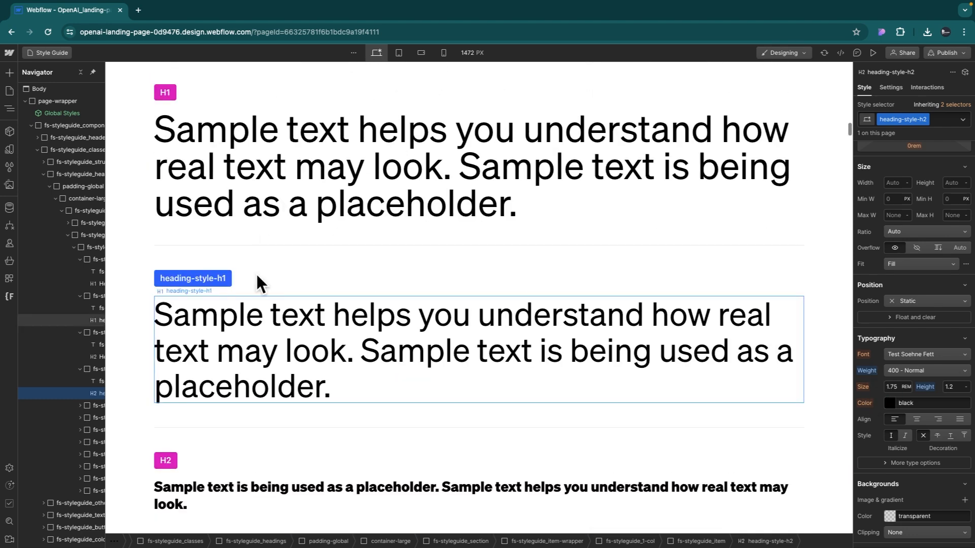
click(252, 341)
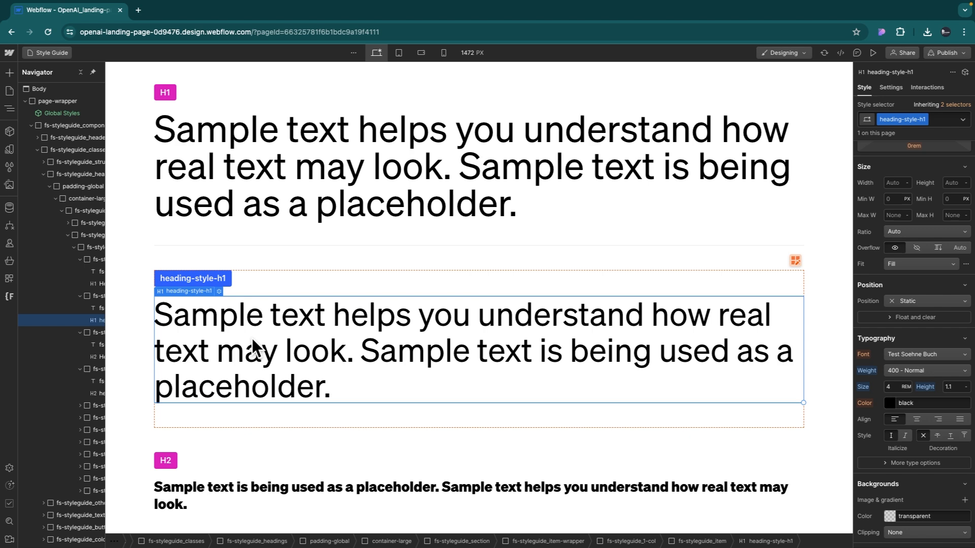
click(861, 387)
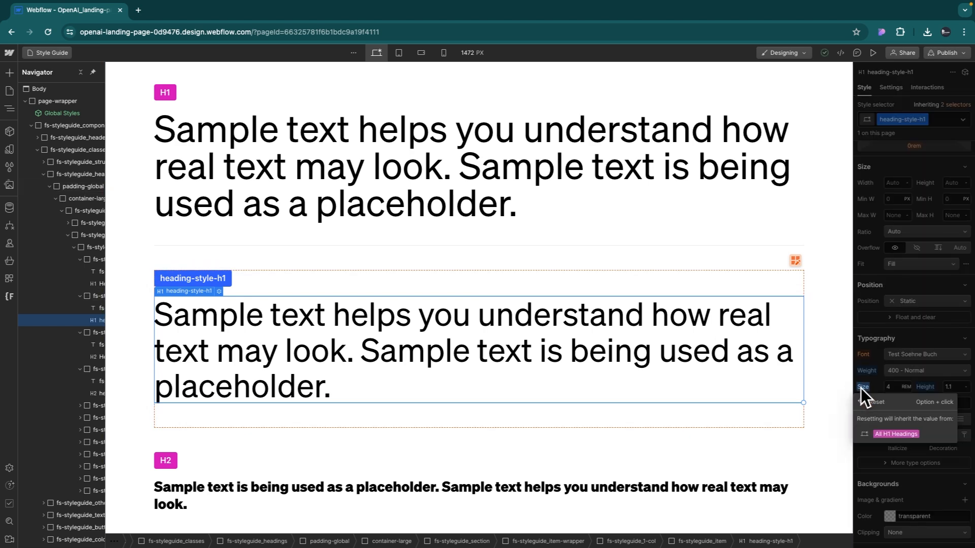
click(881, 404)
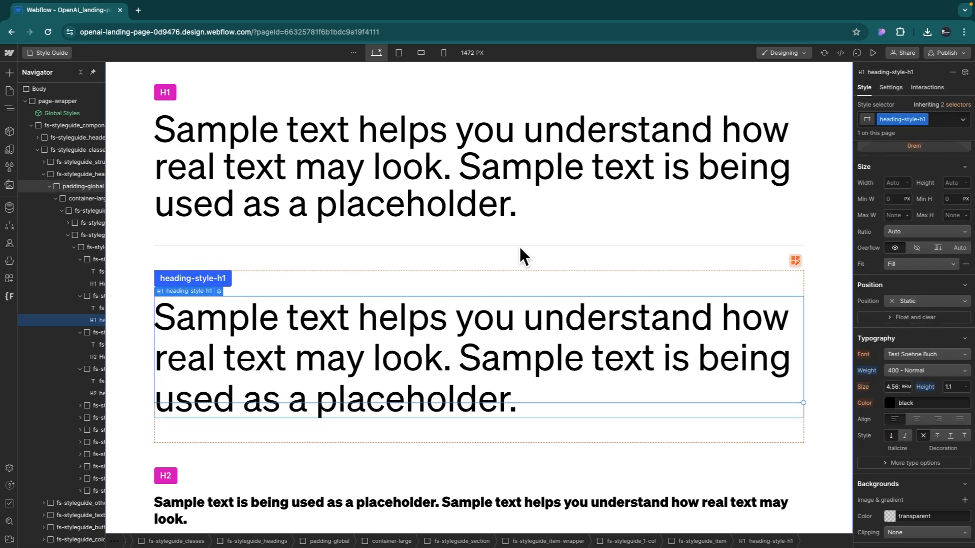
Switch to OpenAI's site and inspect the "Latest updates" heading for its font family, font size and line height
scroll(448, 277, down, 6)
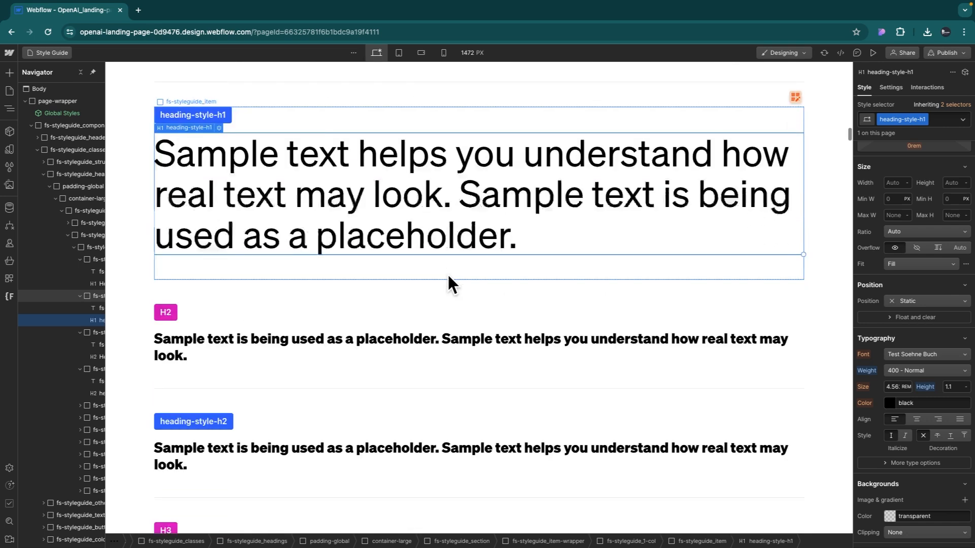
scroll(383, 349, down, 3)
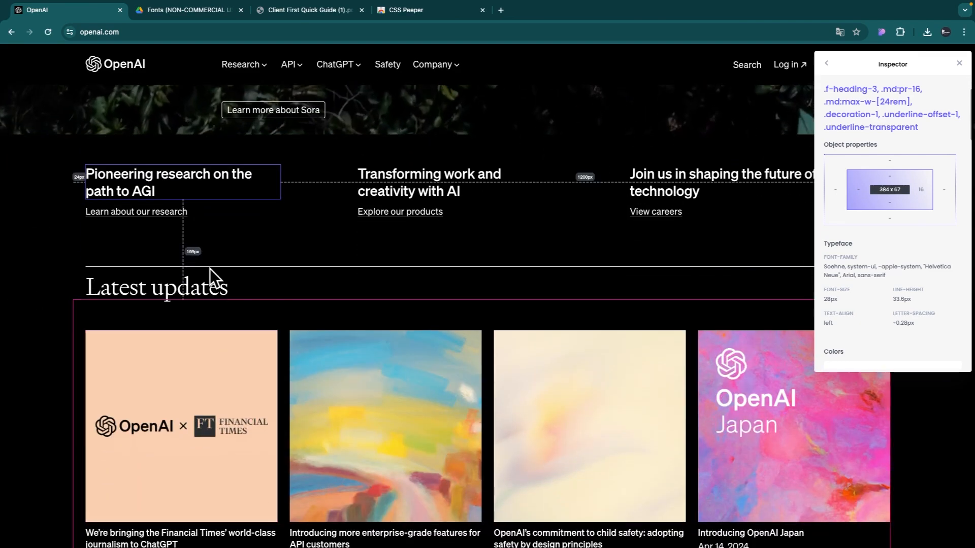
click(209, 283)
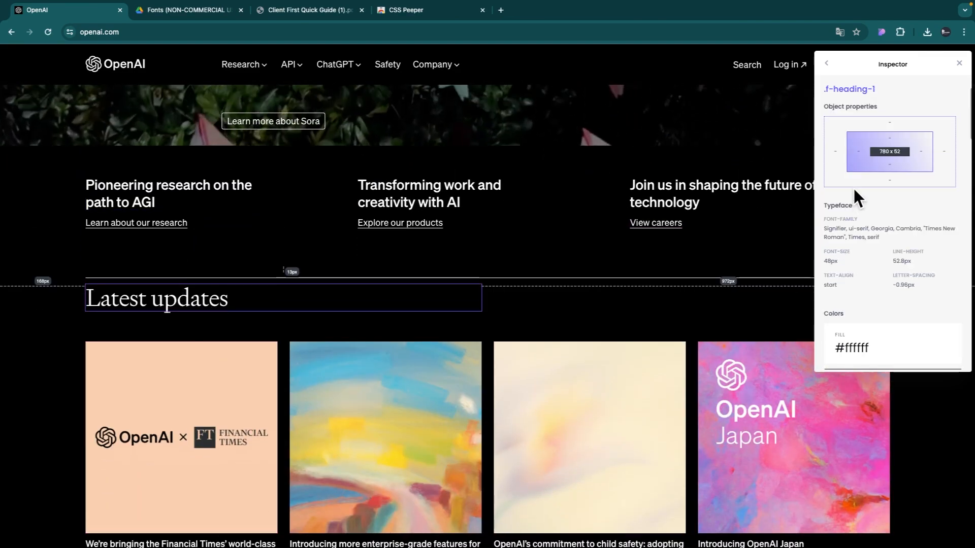
scroll(854, 189, up, 1)
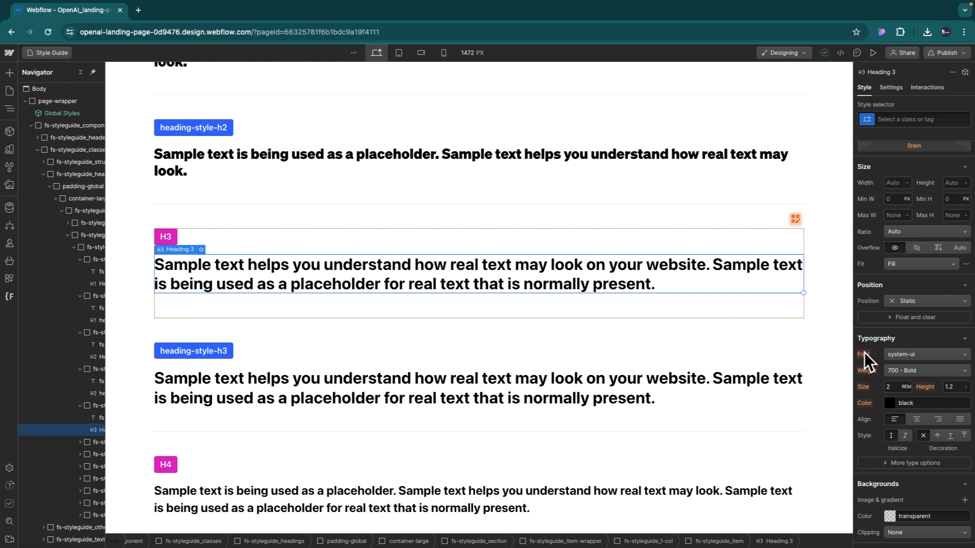
Target the All H3 Headings tag on the Webflow style guide's H3 sample and set its font to Times New Roman
click(889, 121)
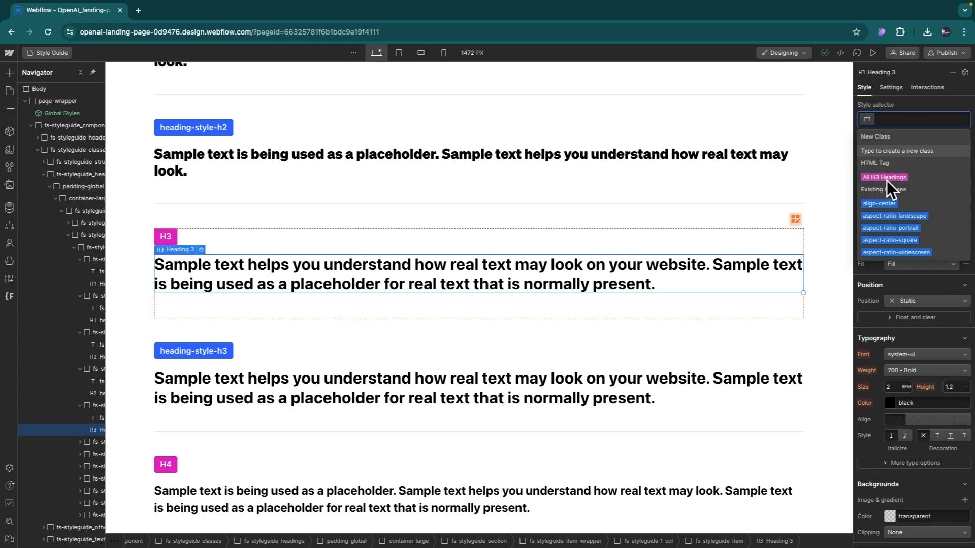
click(886, 178)
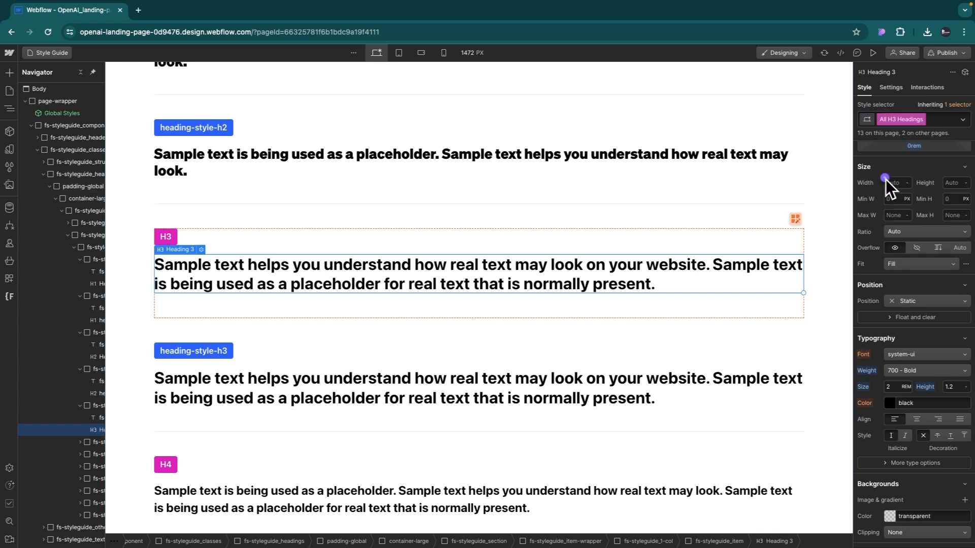
click(905, 355)
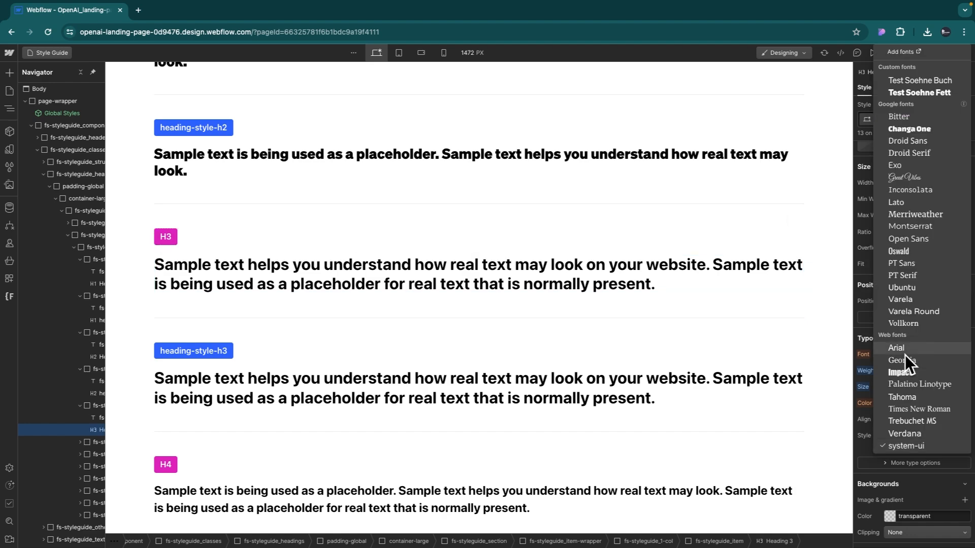
click(913, 410)
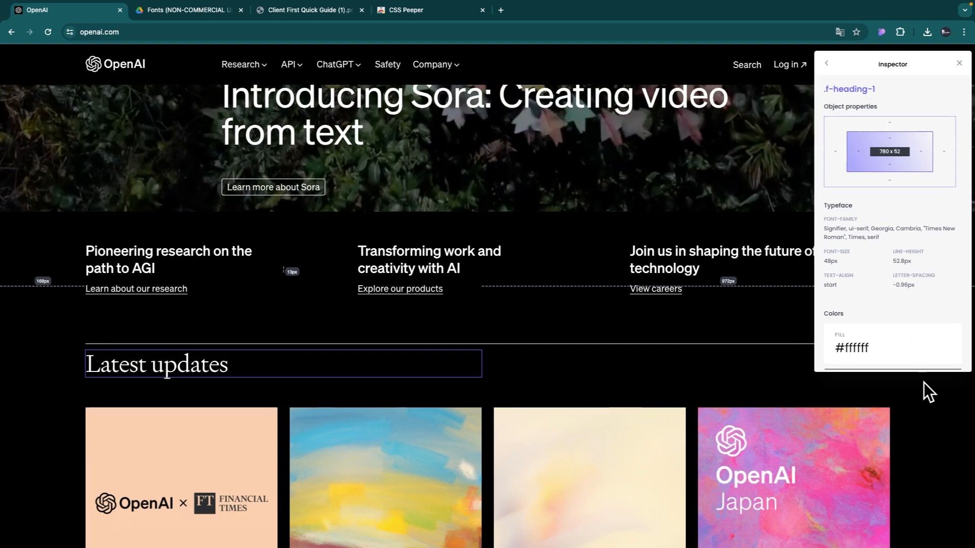
Recheck the "Latest updates" typography on OpenAI's site, and give All H3 Headings a 3 rem size (48/16) and 1.1 line height in Webflow
scroll(878, 266, down, 1)
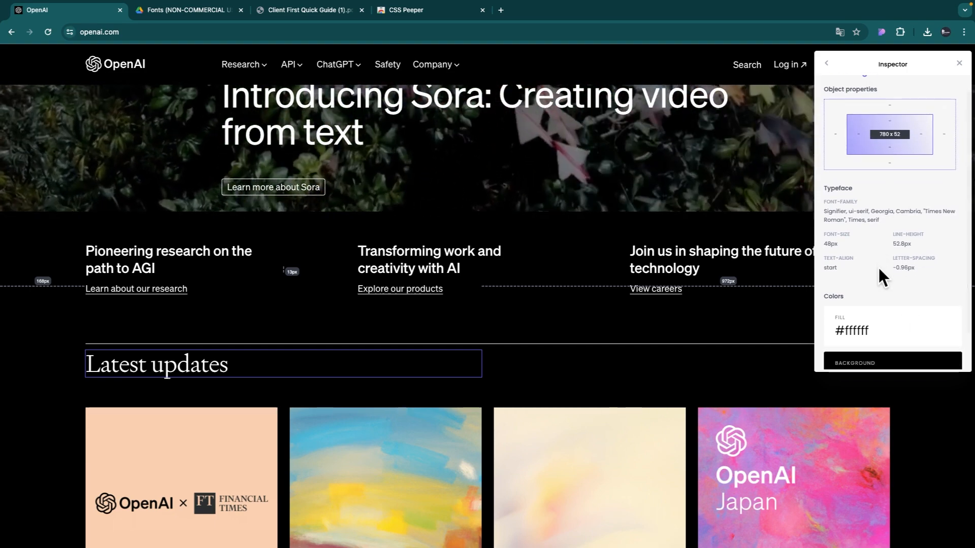
scroll(851, 262, down, 1)
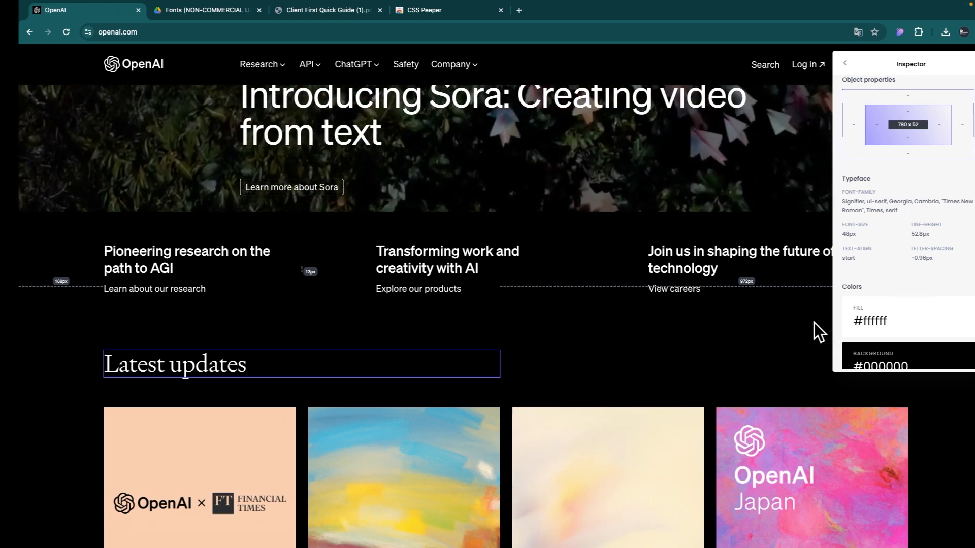
key(ctrl+Left)
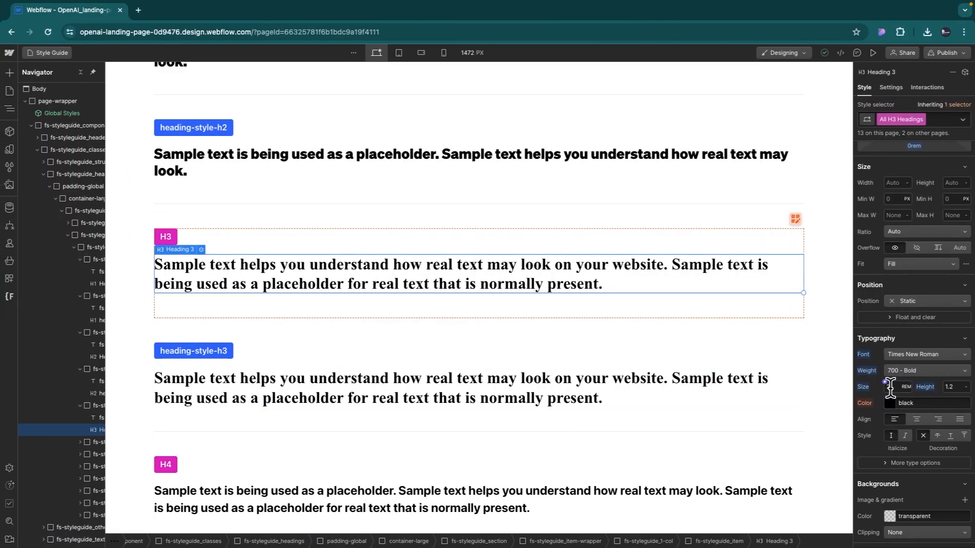
text(48)
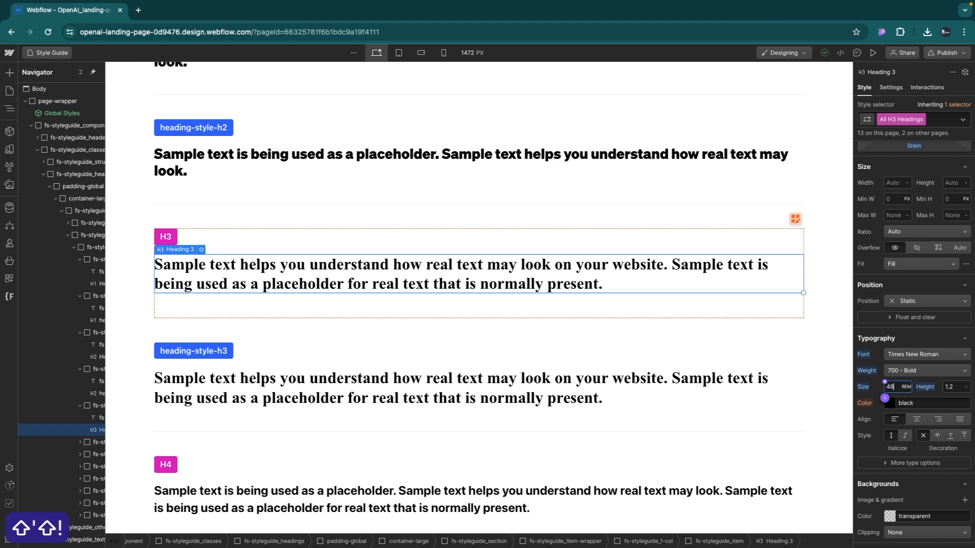
text(/16)
key(Return)
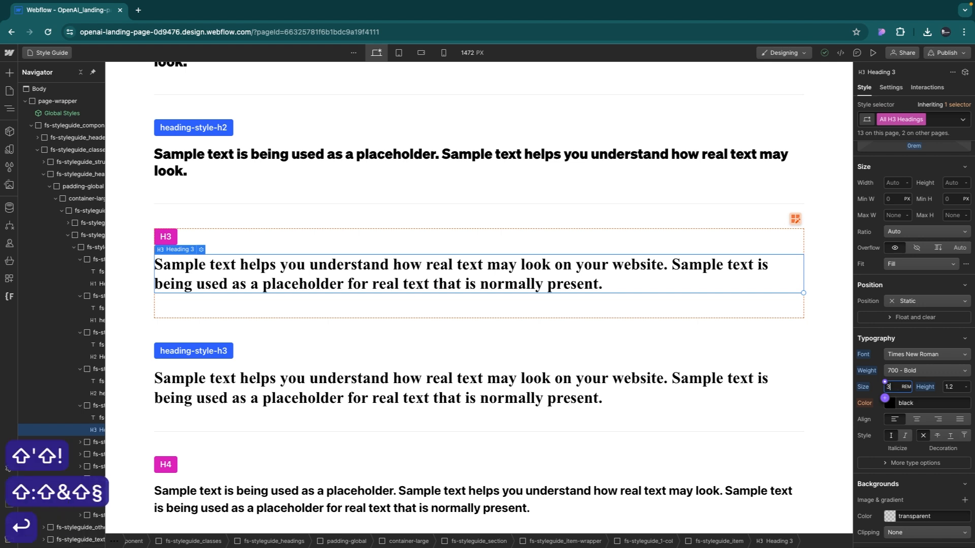
click(951, 386)
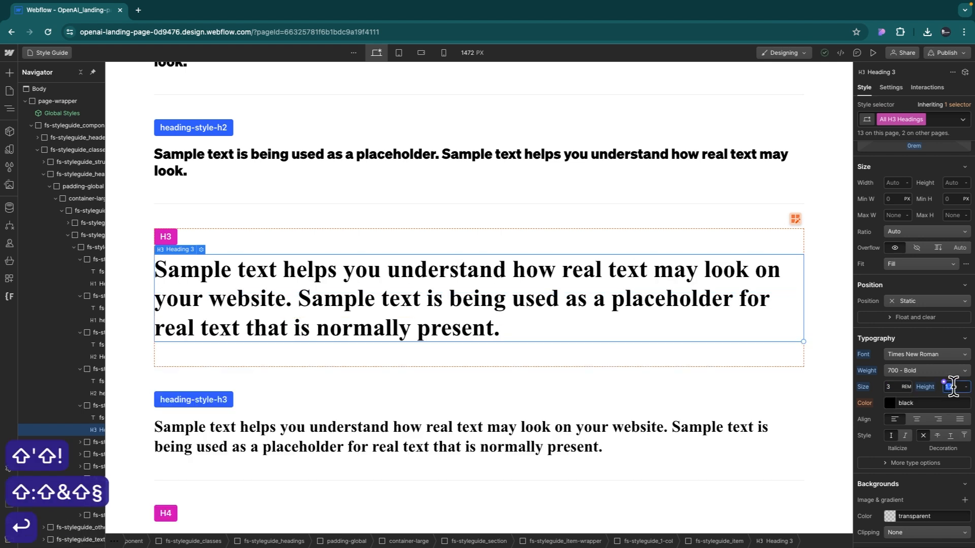
text(1.1)
key(Return)
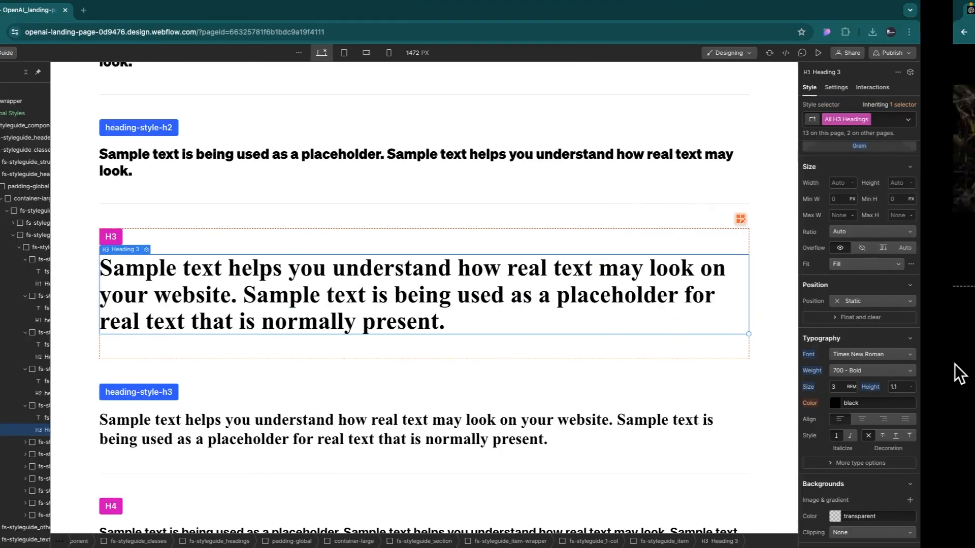
Set the weight of All H3 Headings to 400 - Normal
click(871, 370)
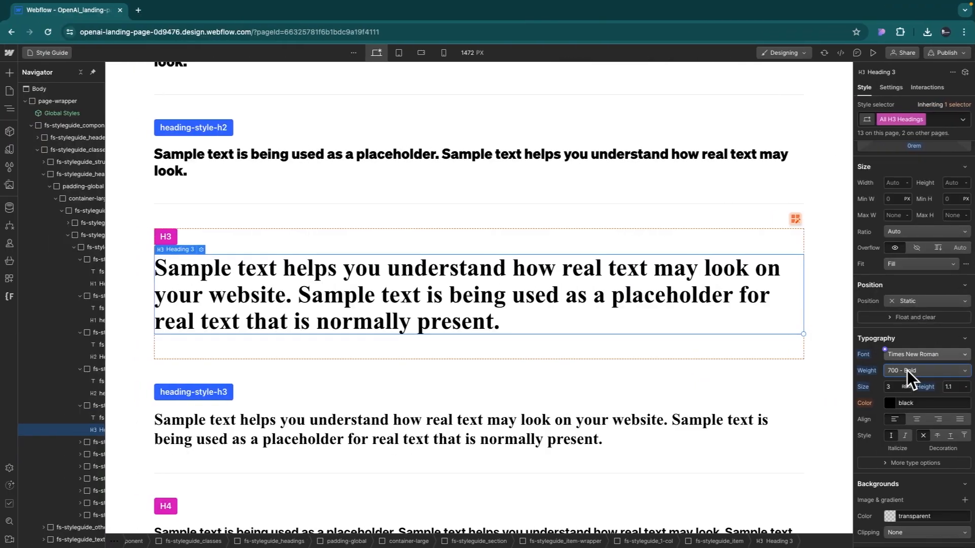
click(906, 370)
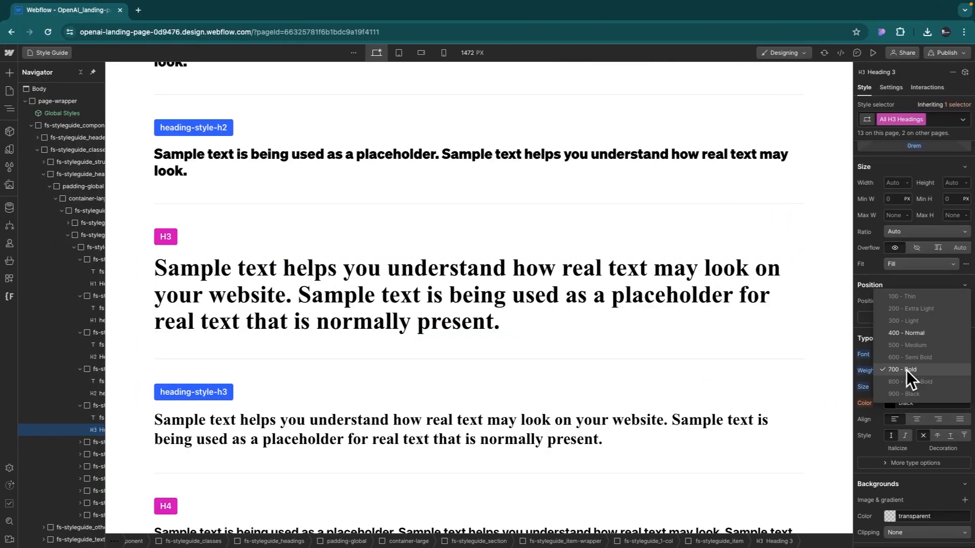
click(905, 334)
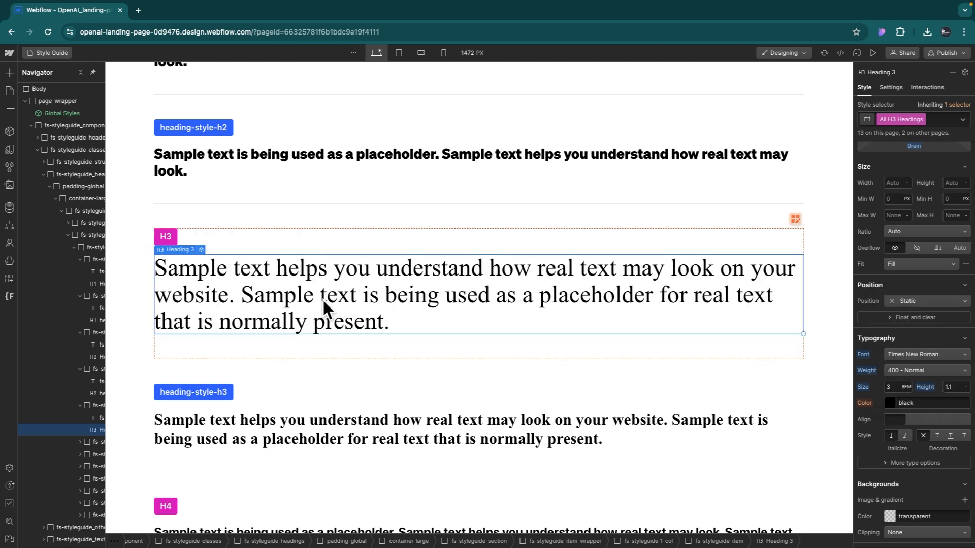
Reset the font size and weight of the heading-style-h3 class so they inherit from All H3 Headings
scroll(307, 419, down, 1)
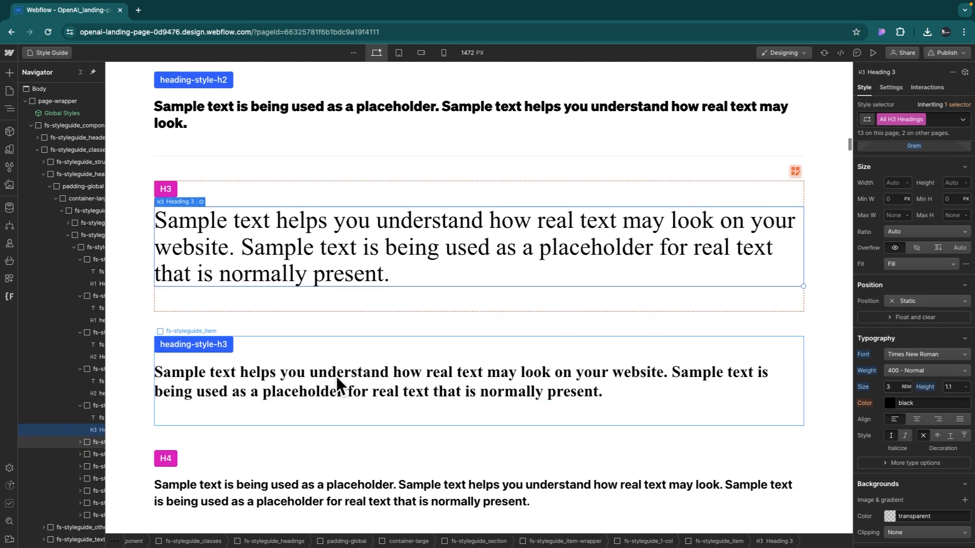
click(337, 376)
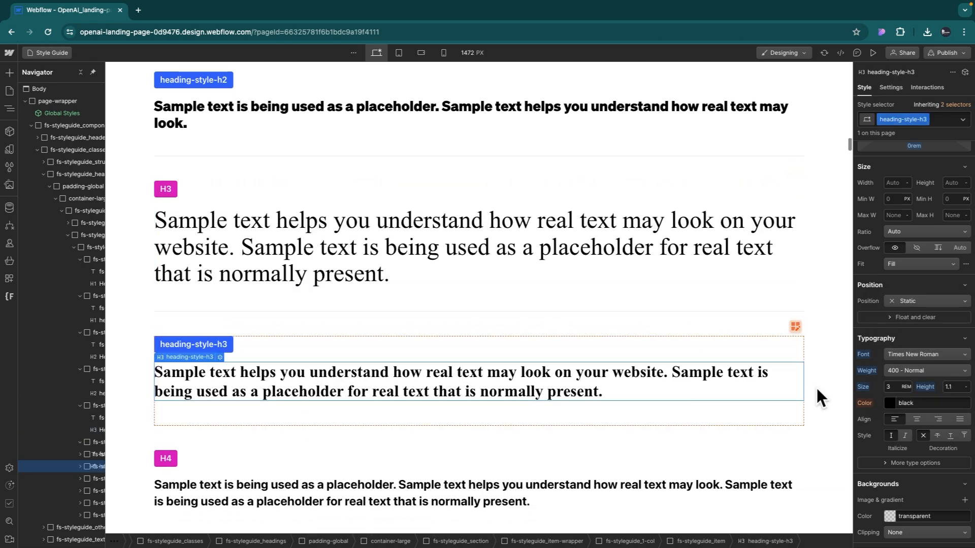
click(865, 387)
click(875, 404)
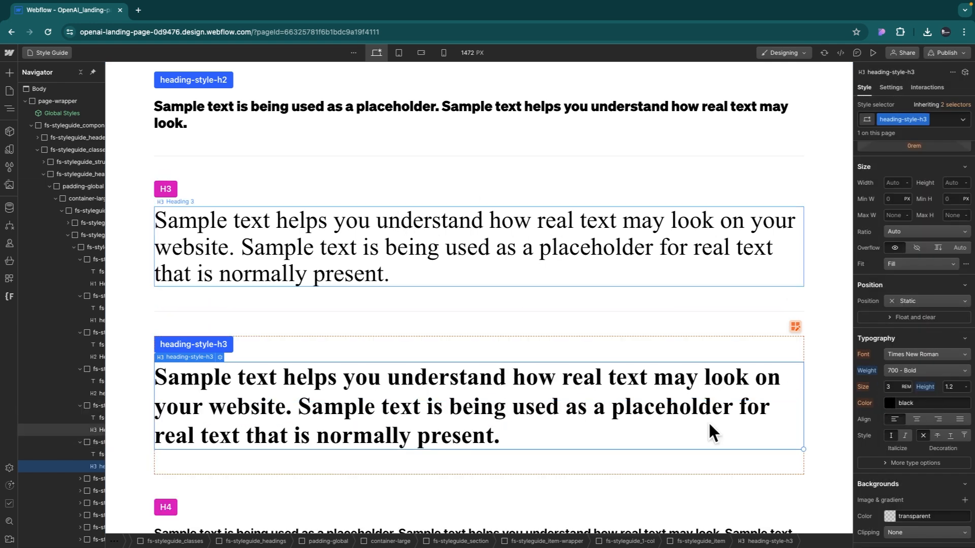
click(867, 372)
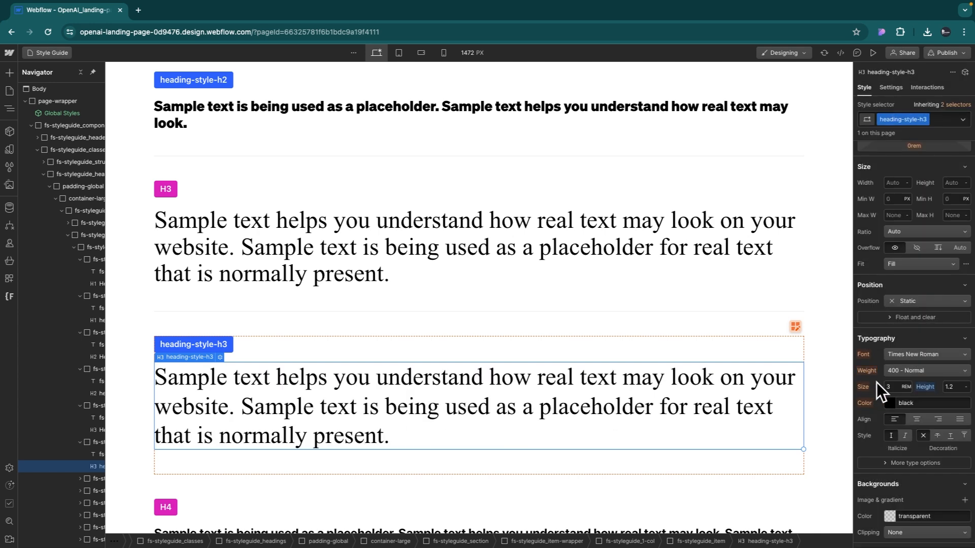
Look over the H4 to H6 samples and check the typography of the All paragraphs sample under Other HTML Tags
scroll(592, 330, down, 4)
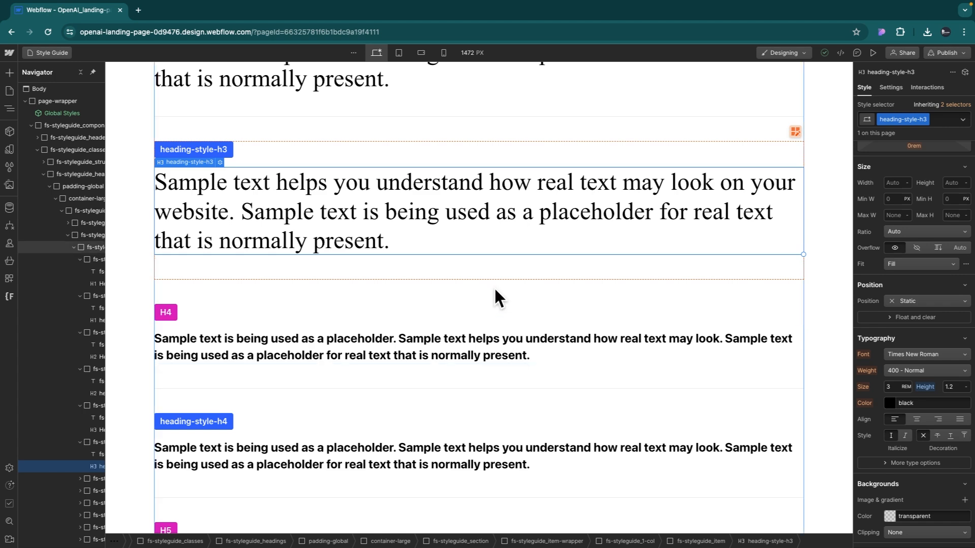
scroll(493, 287, down, 5)
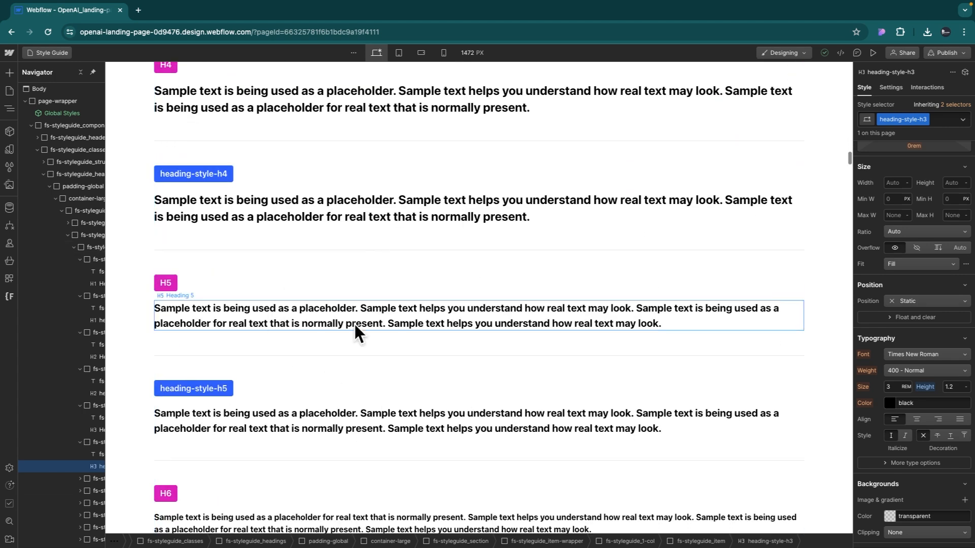
scroll(363, 345, down, 4)
scroll(370, 358, down, 4)
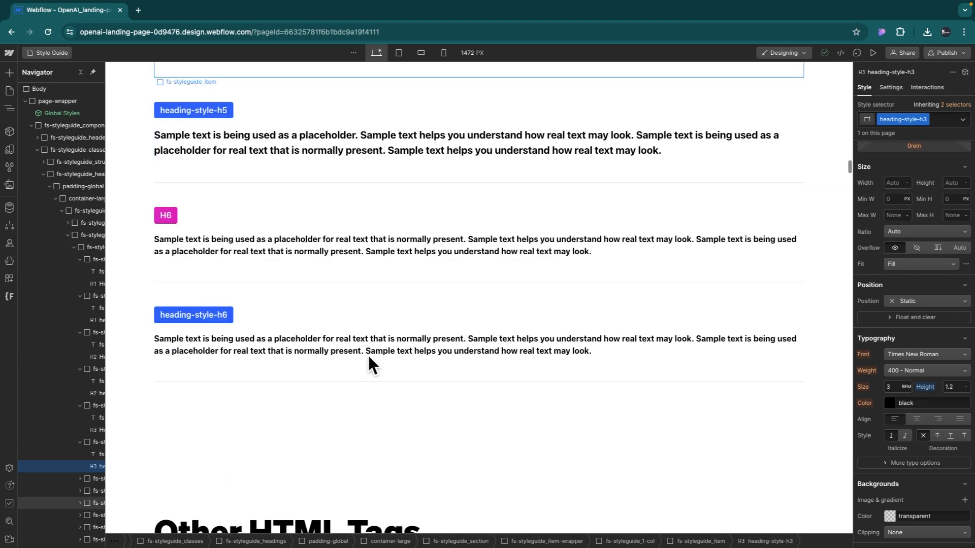
scroll(369, 358, down, 7)
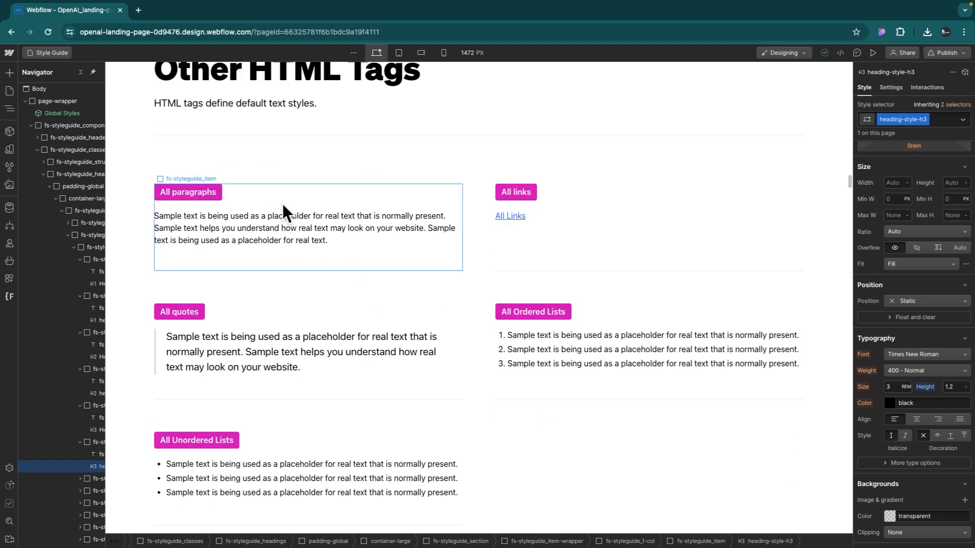
scroll(371, 228, down, 1)
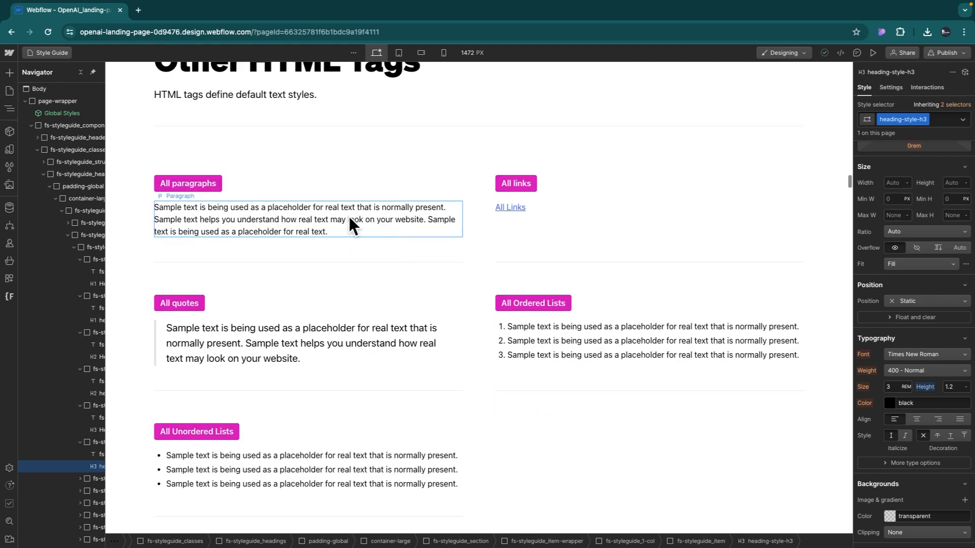
click(349, 219)
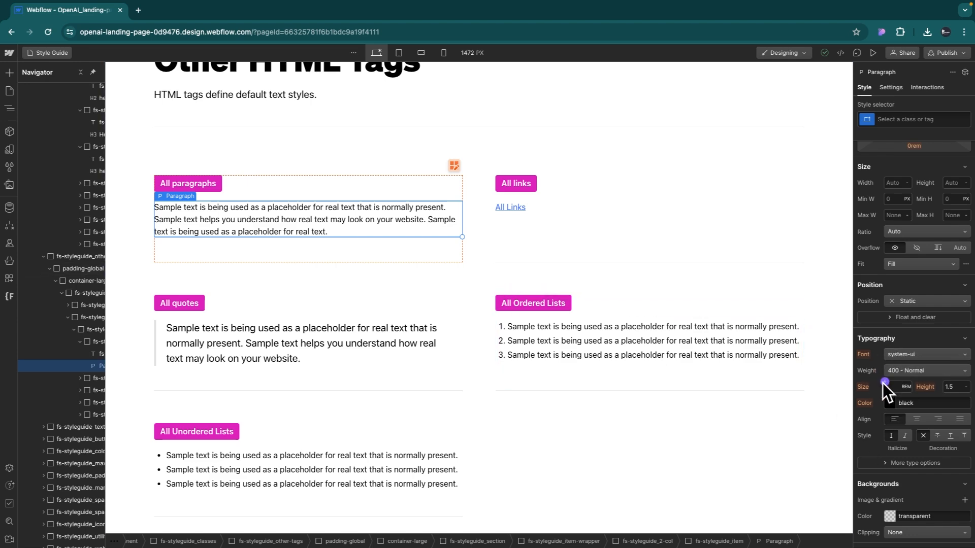
Review the Text Sizes and Text Styles samples, and check the typography of the text-style-quote class
scroll(510, 320, down, 7)
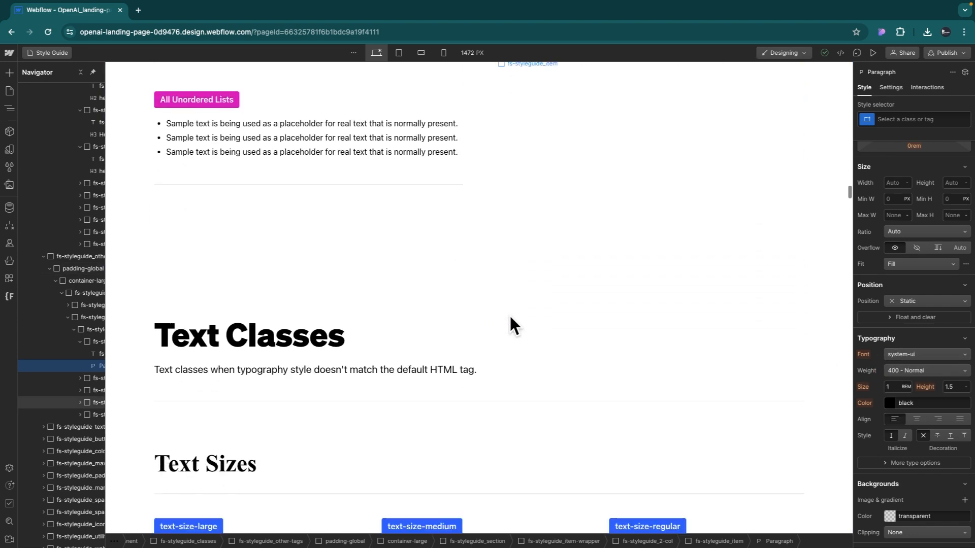
scroll(509, 314, down, 6)
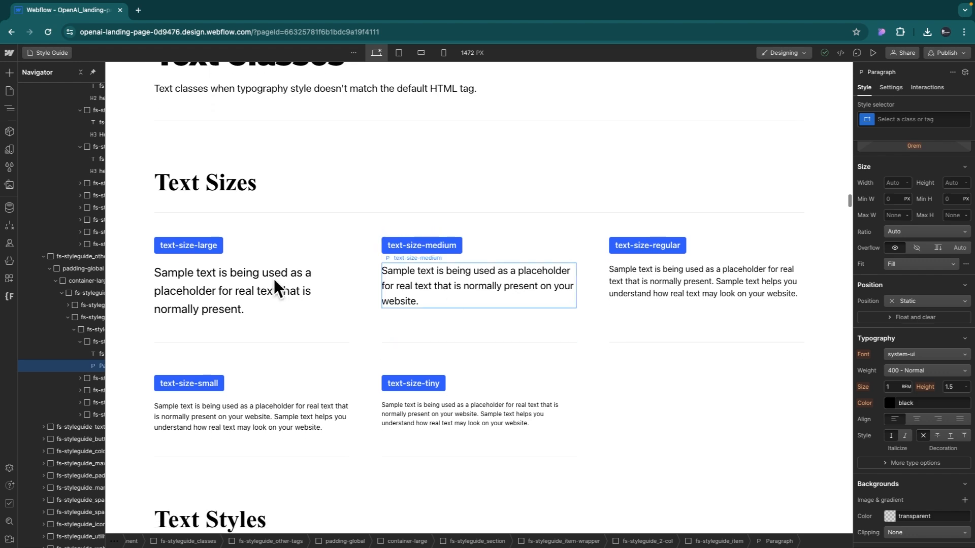
scroll(304, 334, down, 2)
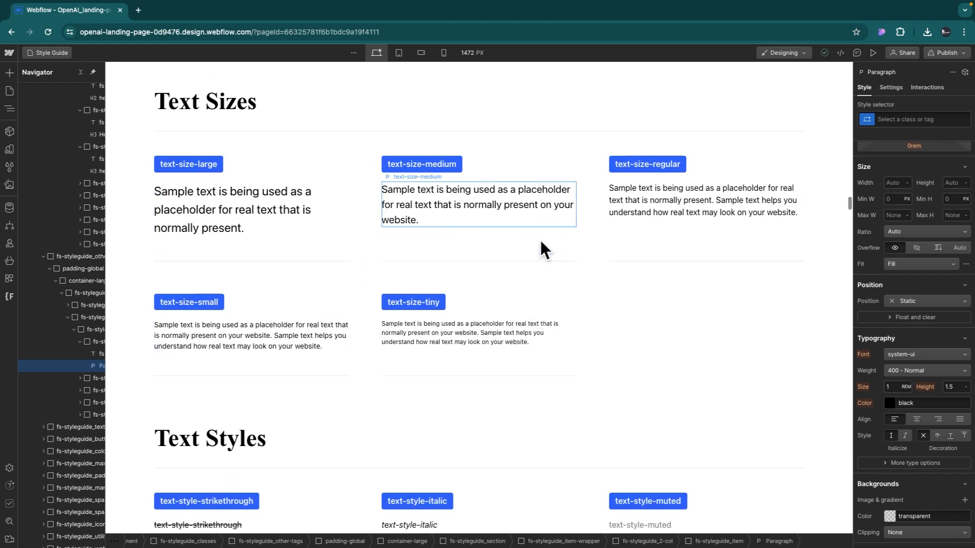
scroll(363, 355, down, 6)
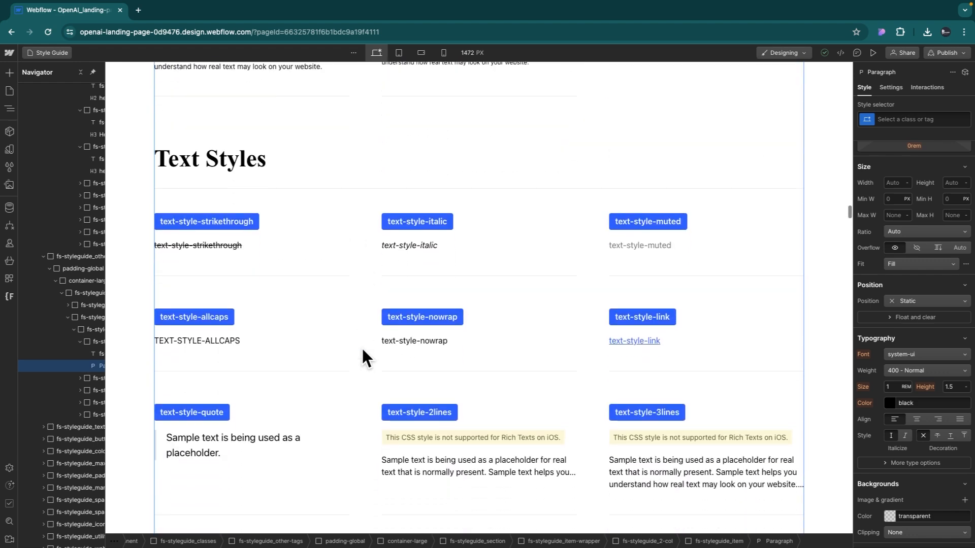
scroll(362, 349, down, 3)
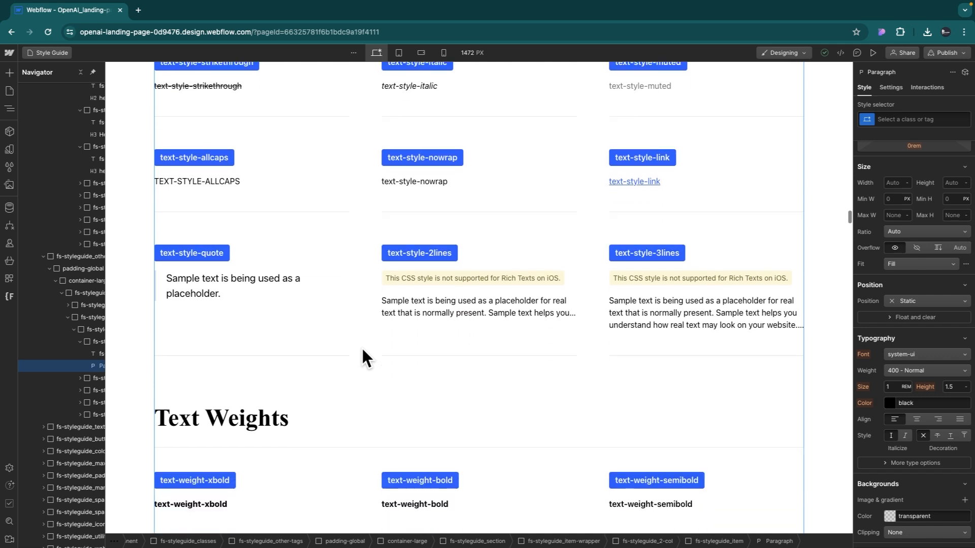
scroll(254, 283, up, 1)
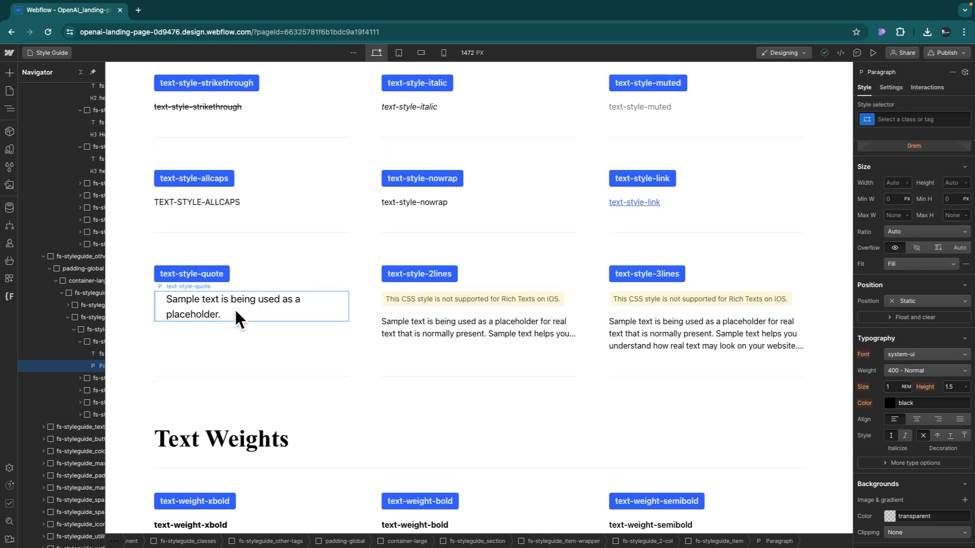
click(236, 311)
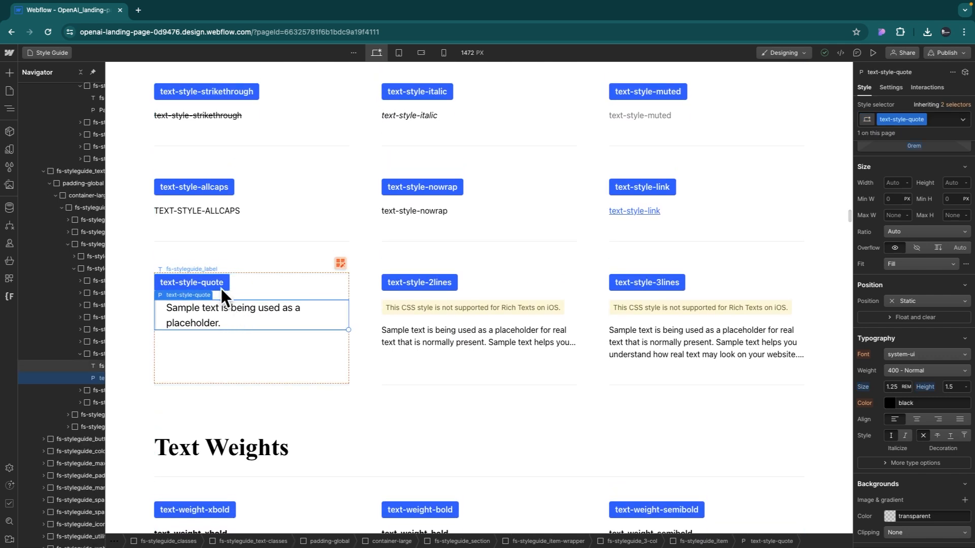
scroll(334, 302, up, 1)
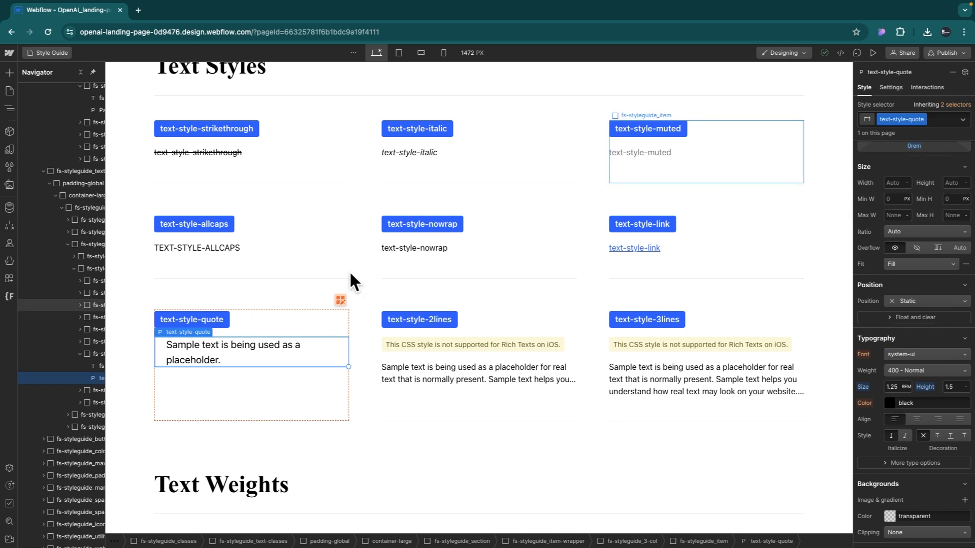
scroll(234, 330, up, 2)
scroll(233, 330, down, 5)
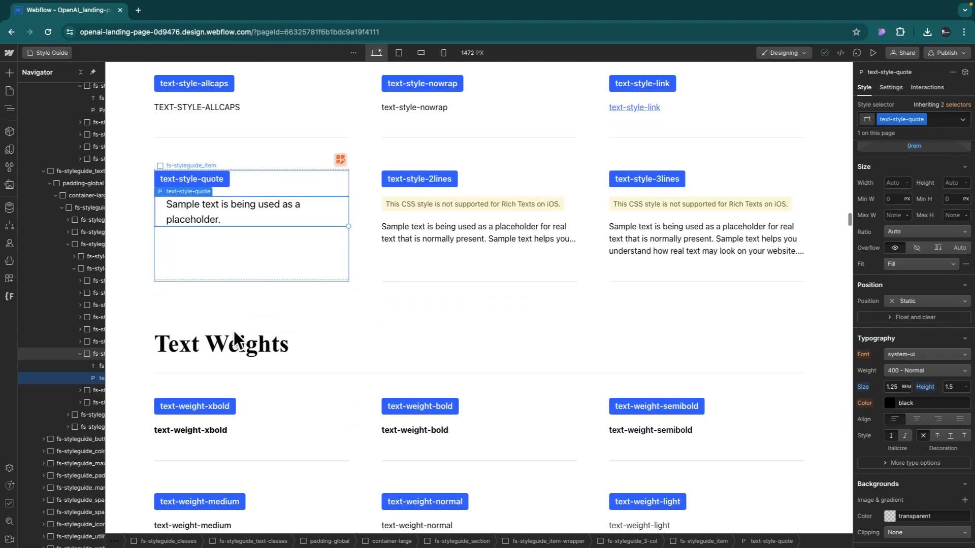
Review the Text Weights and Text Alignments samples, and select the base button item in the Buttons section
scroll(371, 289, down, 4)
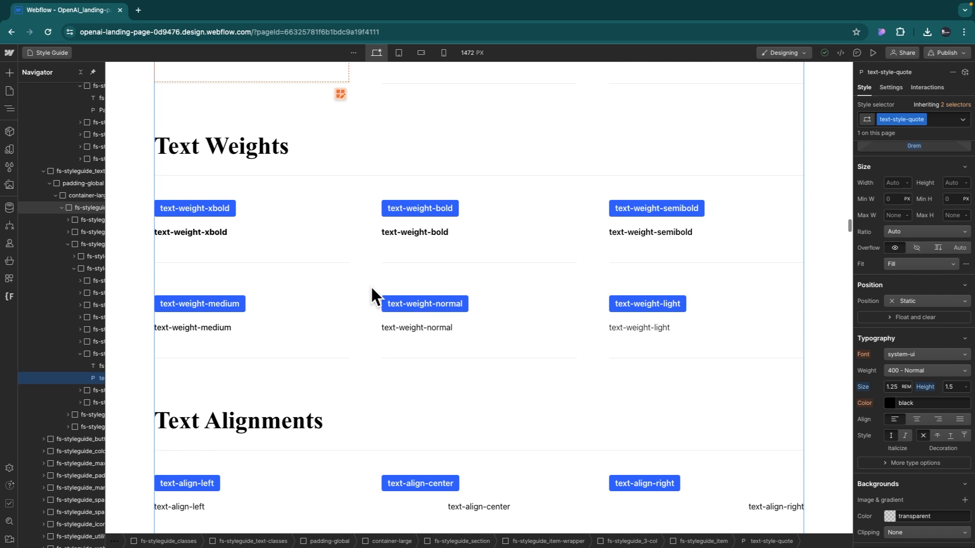
scroll(371, 288, down, 1)
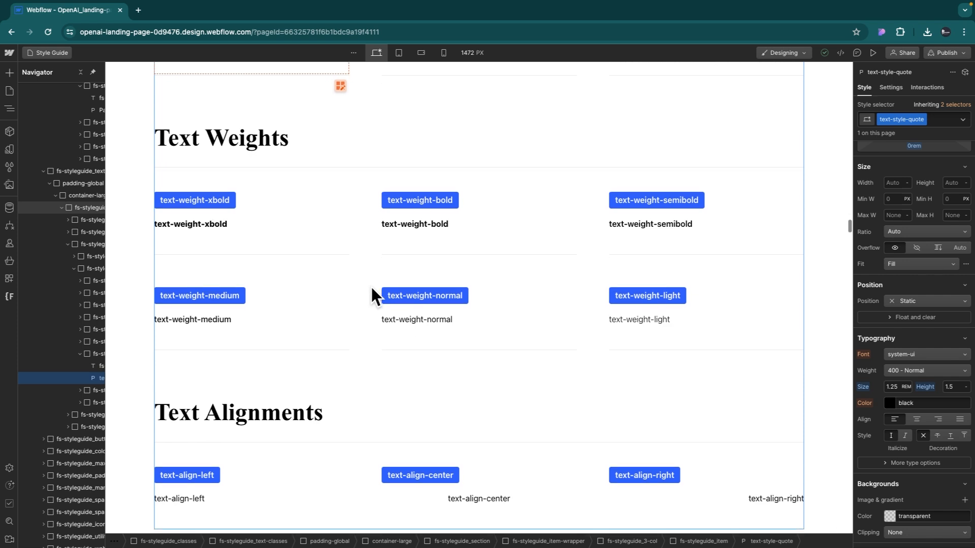
scroll(370, 285, down, 8)
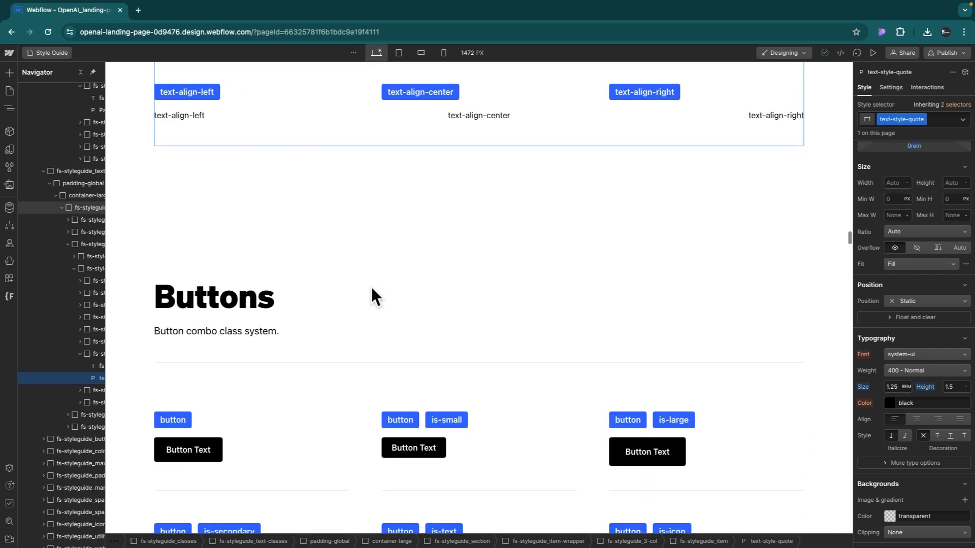
scroll(370, 284, down, 3)
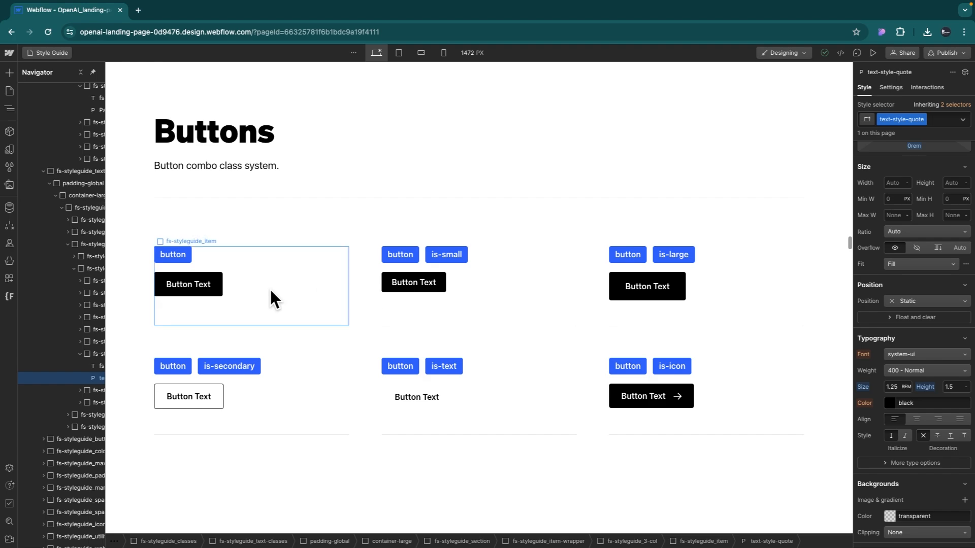
click(317, 314)
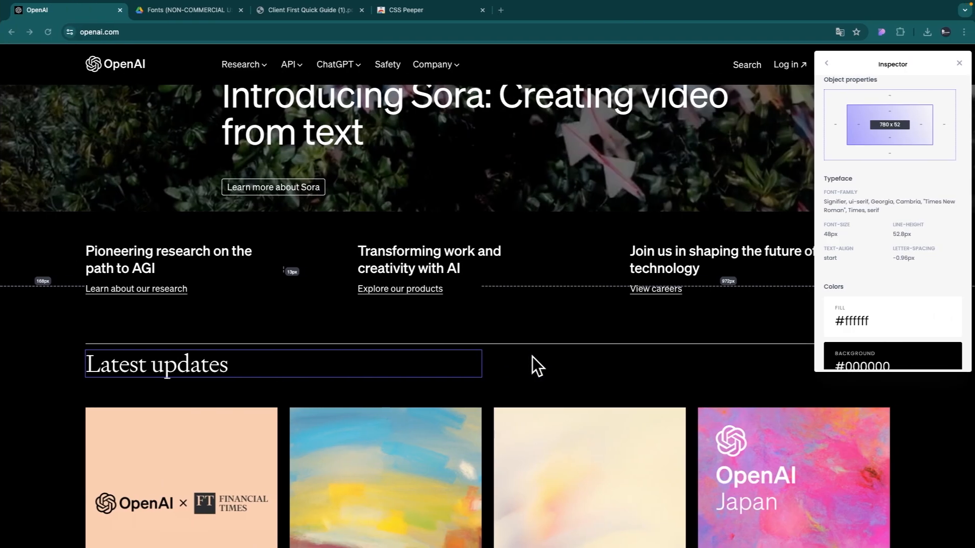
Switch to OpenAI's site, inspect the "Learn more about Sora" button, and move the Inspector aside to examine the "Try ChatGPT" button
scroll(336, 216, up, 1)
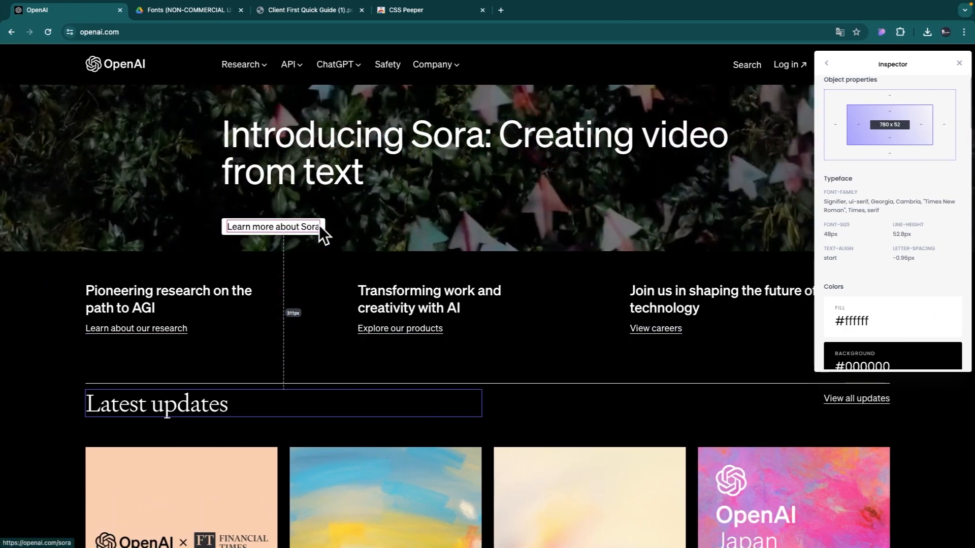
click(321, 224)
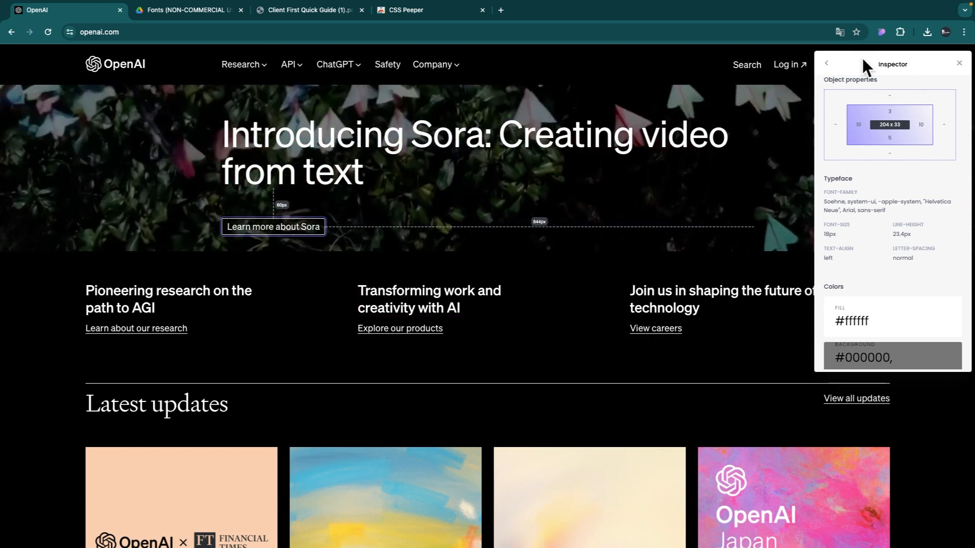
drag(883, 53, 886, 133)
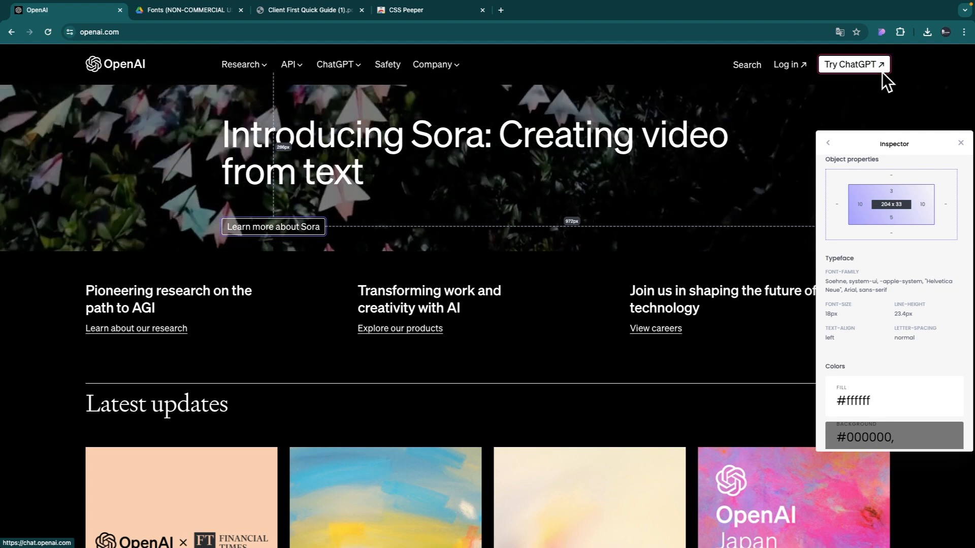
click(882, 72)
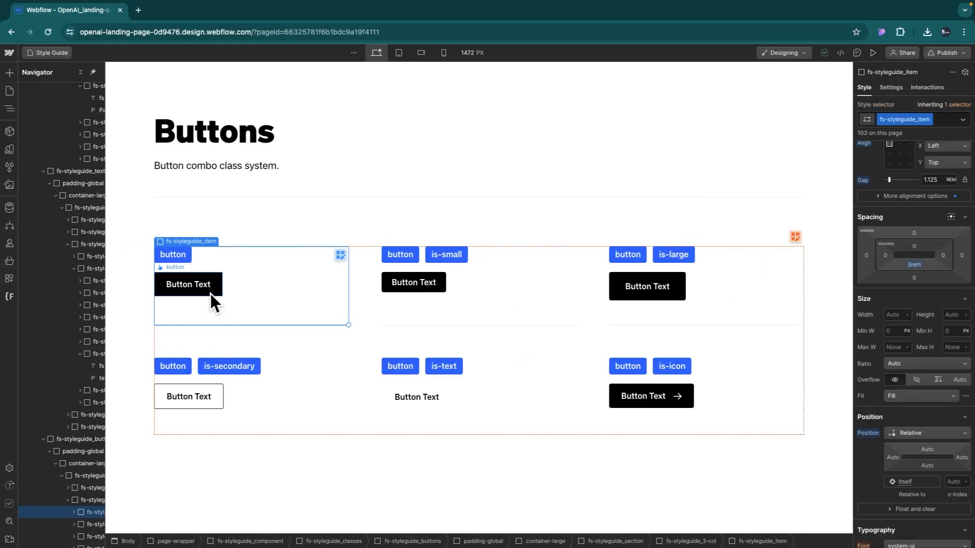
Select the base button sample and set the button class's top and bottom padding to 5/16 rem
click(210, 294)
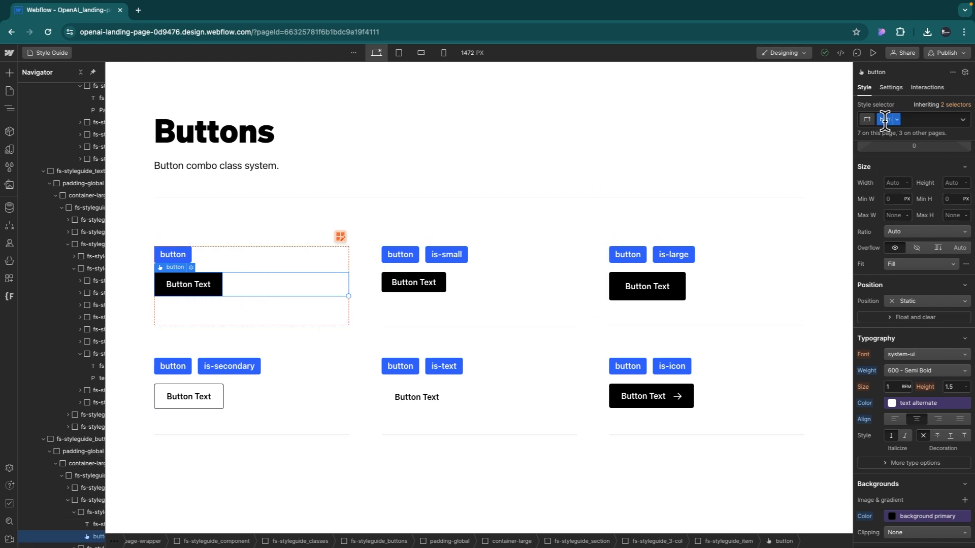
scroll(912, 204, down, 1)
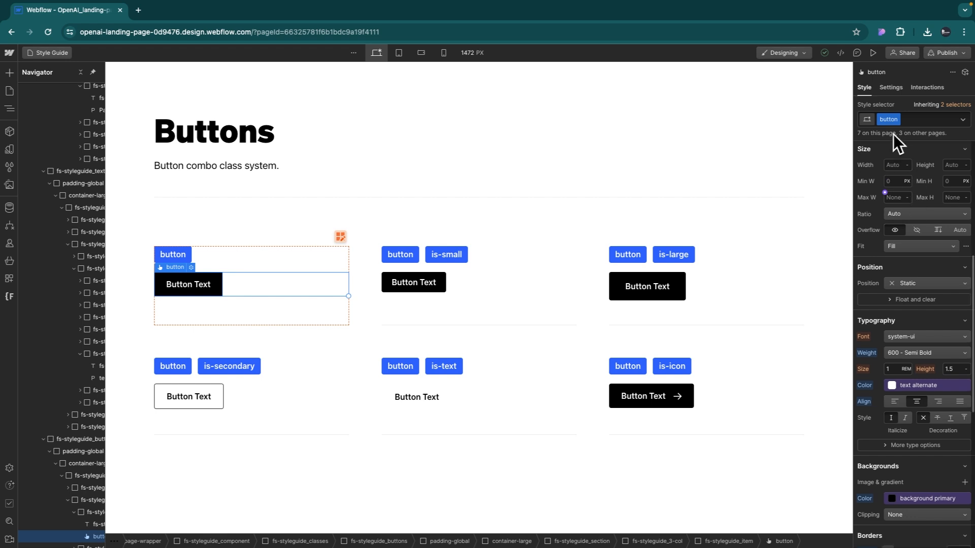
scroll(910, 282, down, 1)
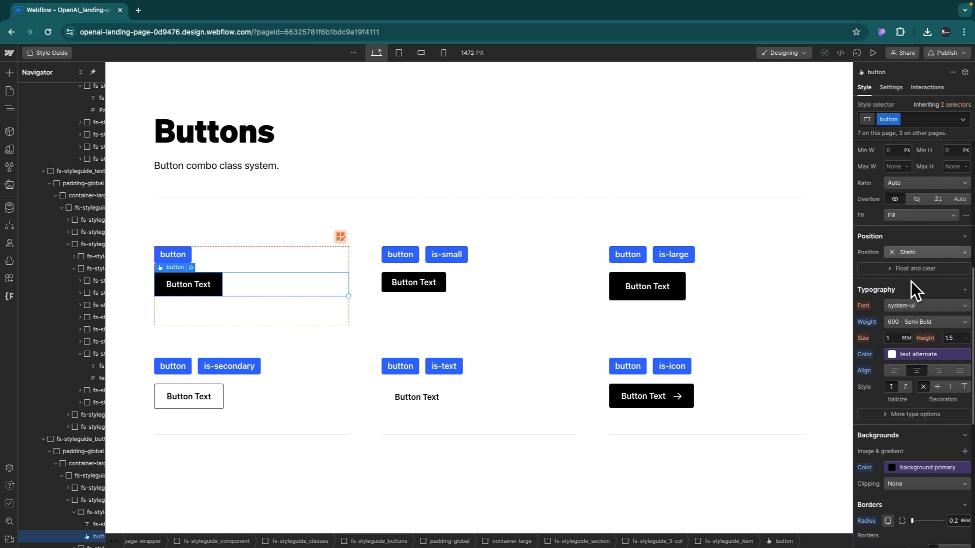
scroll(922, 242, up, 5)
scroll(910, 194, up, 2)
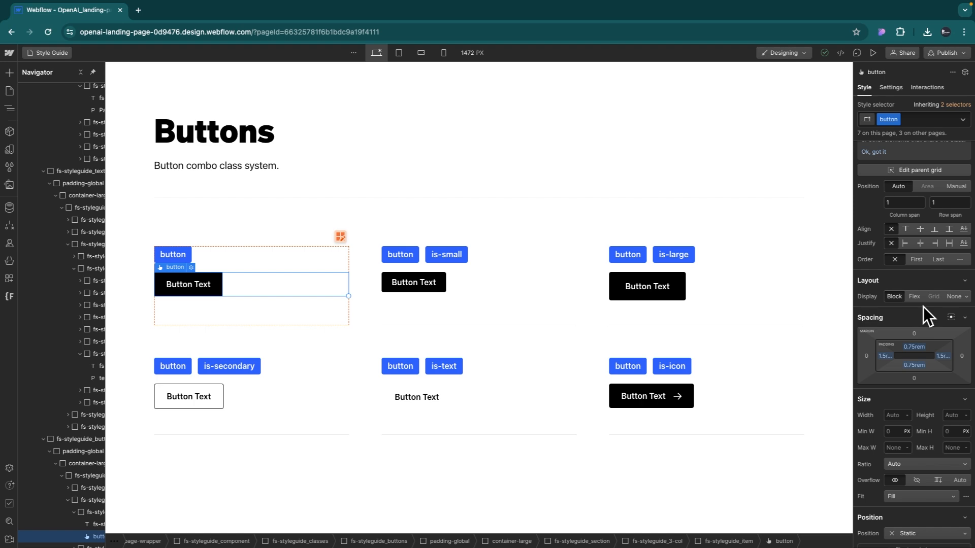
scroll(915, 362, up, 2)
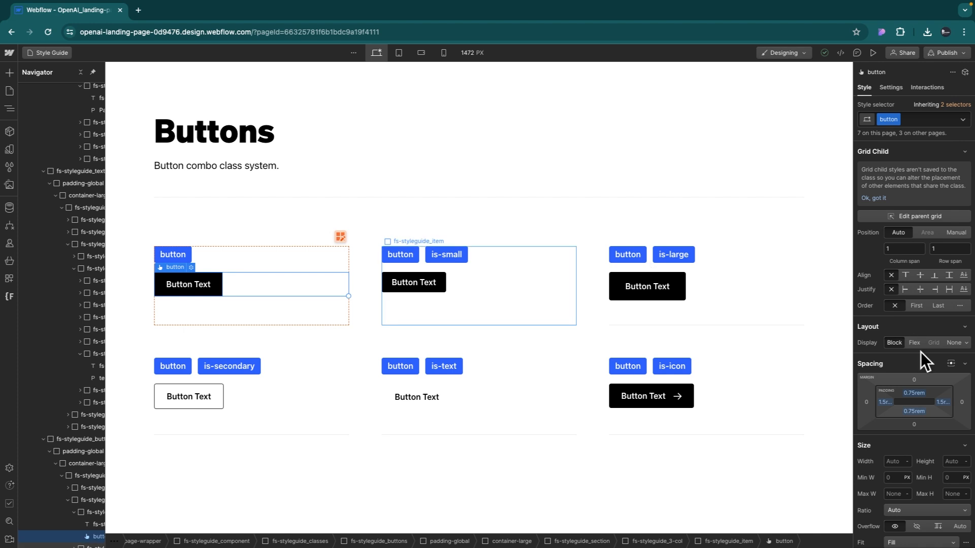
click(912, 397)
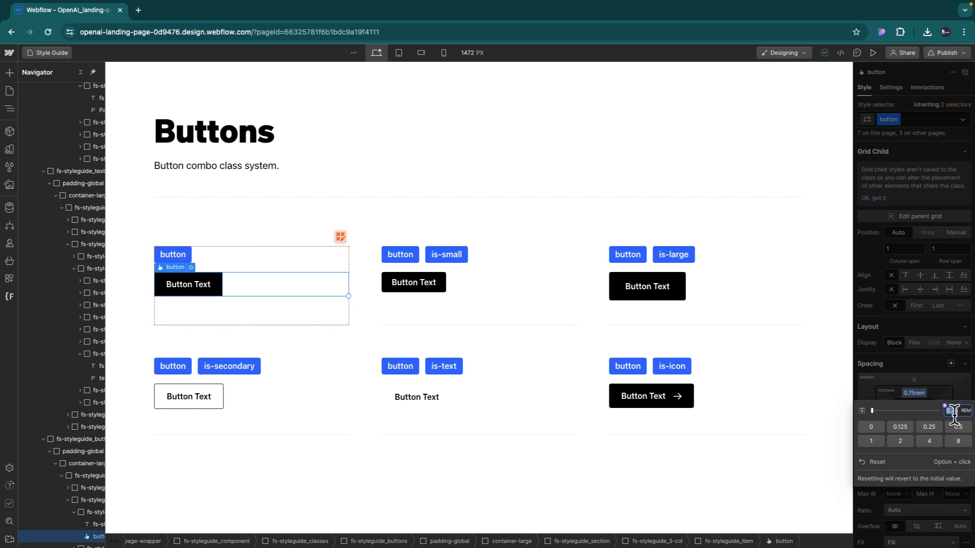
text(5)
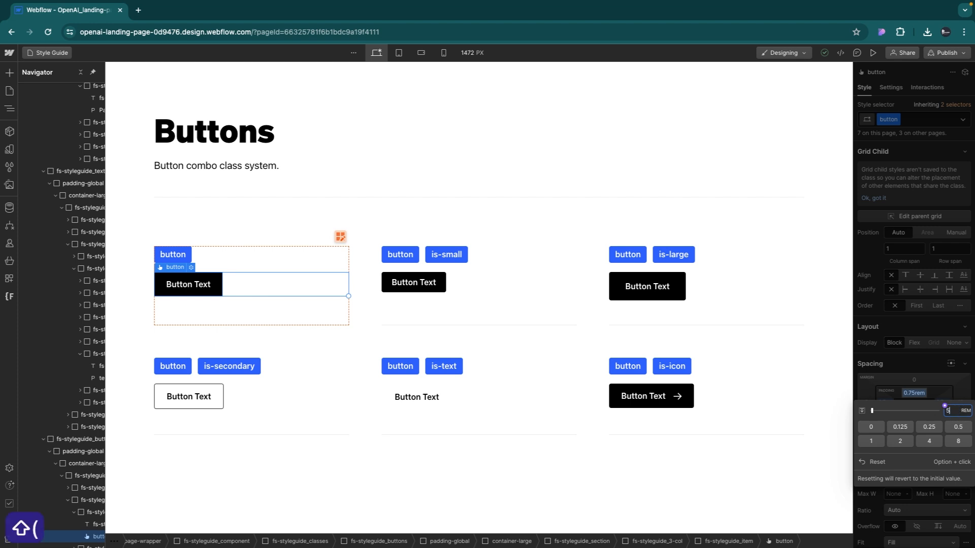
text(/16)
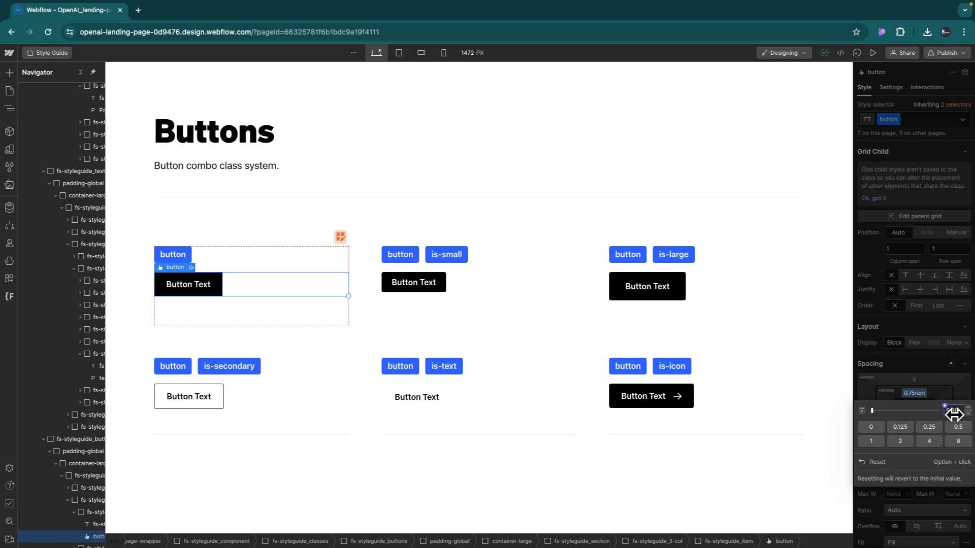
key(alt+Return)
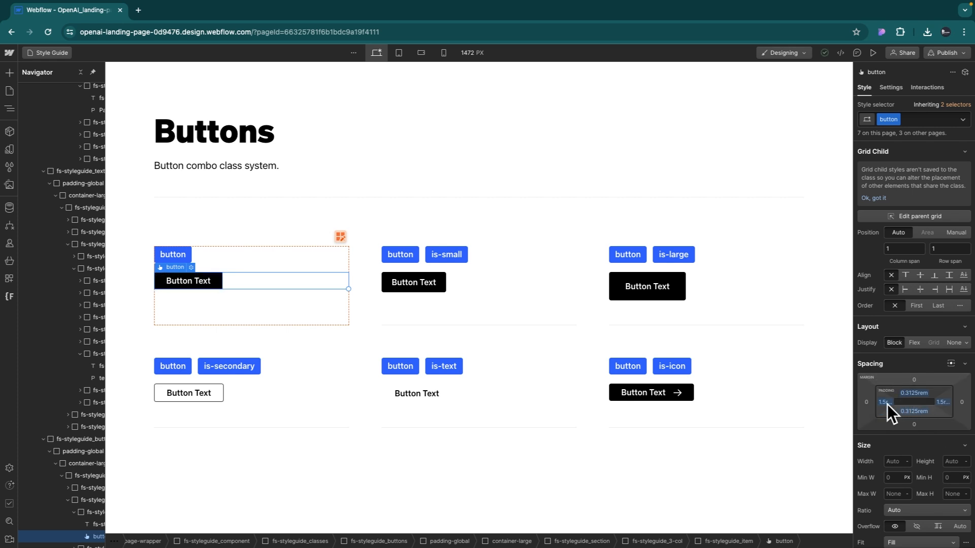
Set the button class's left and right padding to 10/16 rem, checking OpenAI's site for reference
click(883, 404)
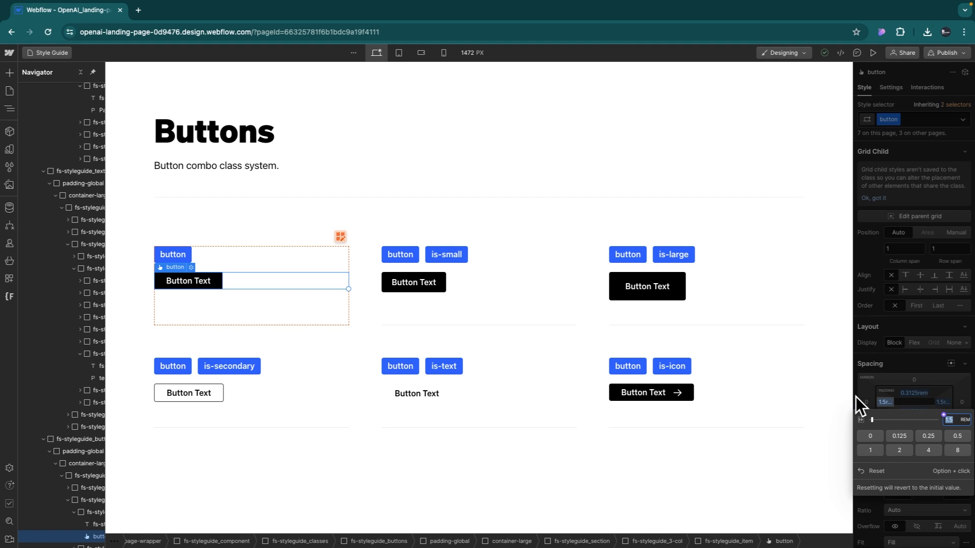
key(ctrl+Right)
key(ctrl+Left)
text(10/1)
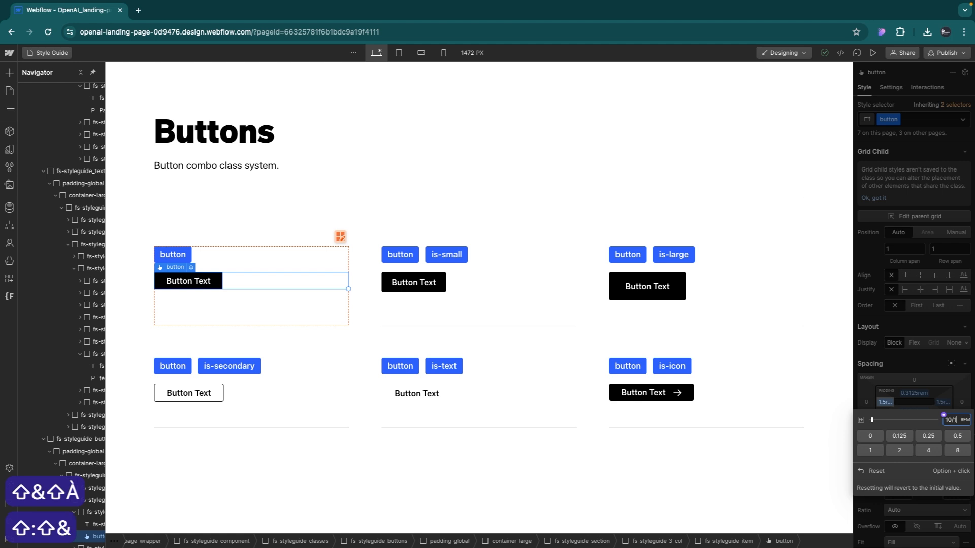
text(6)
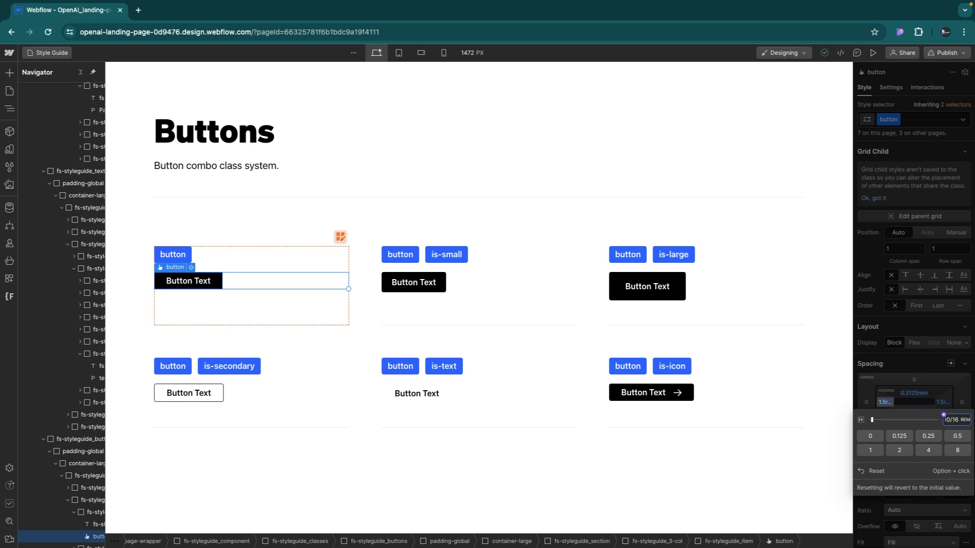
key(alt+Return)
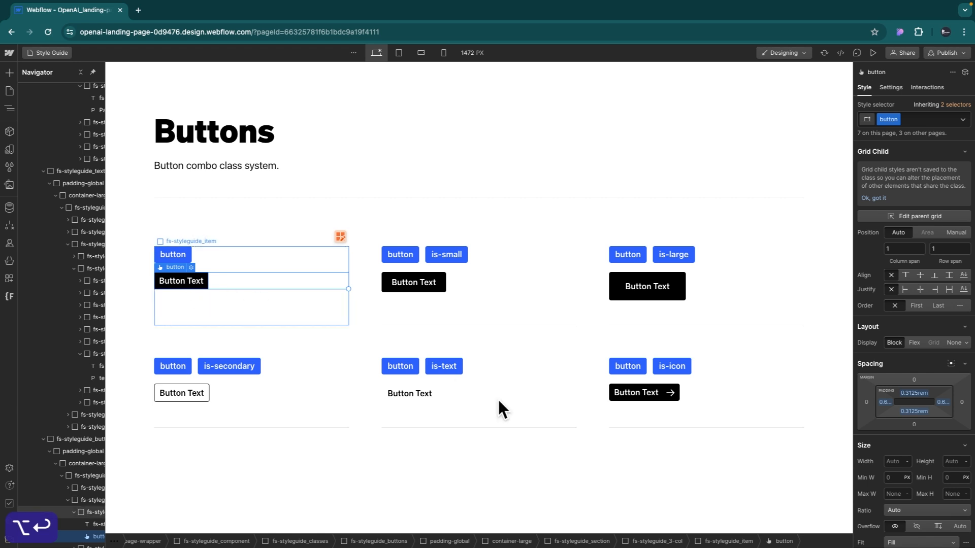
Change the button class's font to Test Soehne Buch
scroll(912, 398, down, 1)
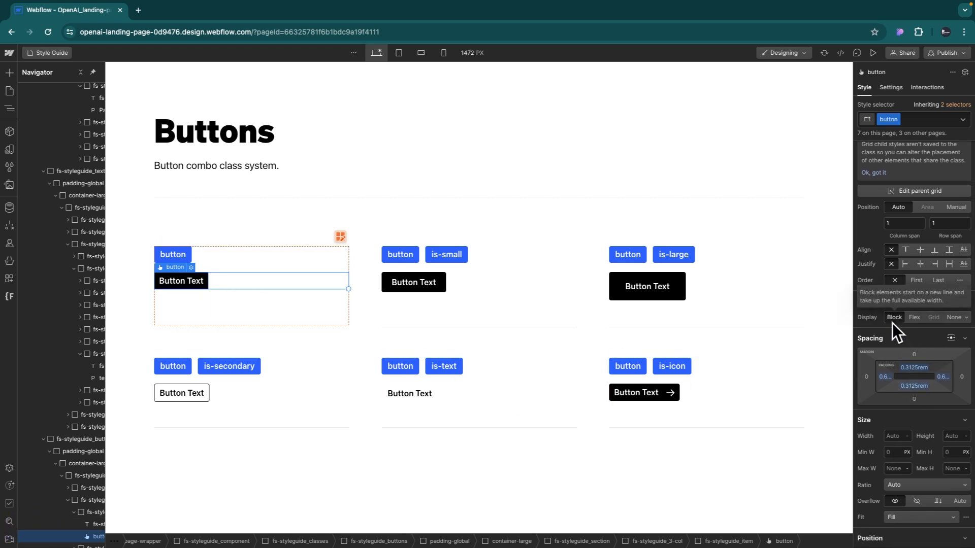
scroll(901, 347, down, 4)
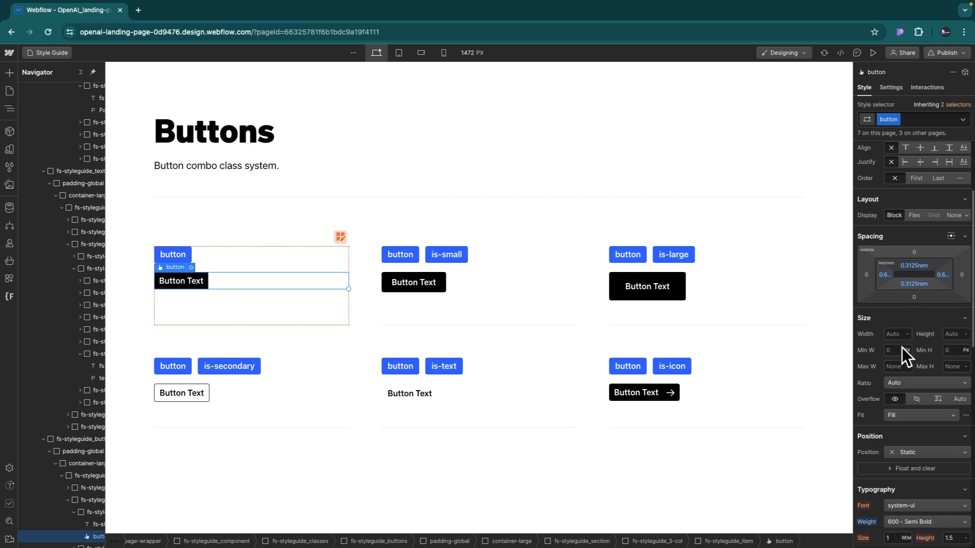
scroll(902, 347, down, 5)
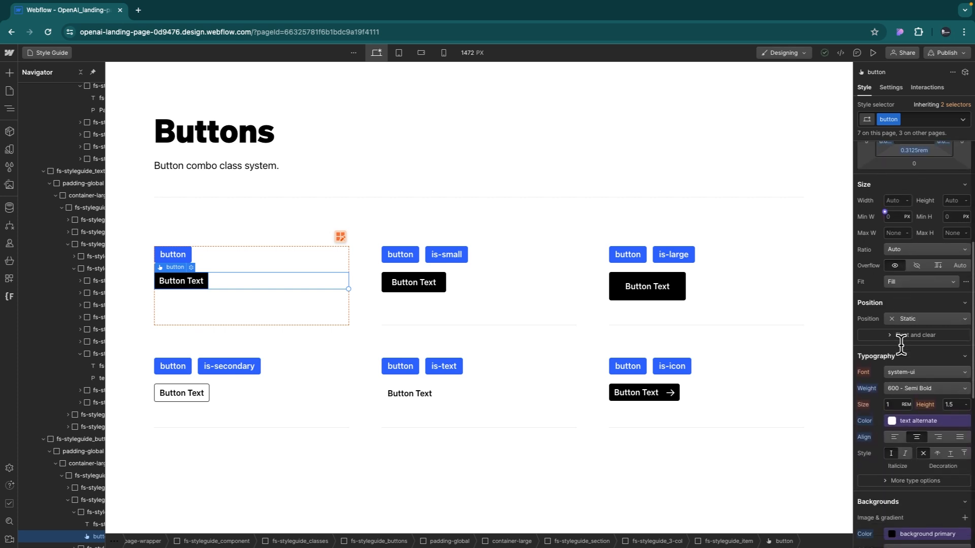
scroll(901, 344, down, 4)
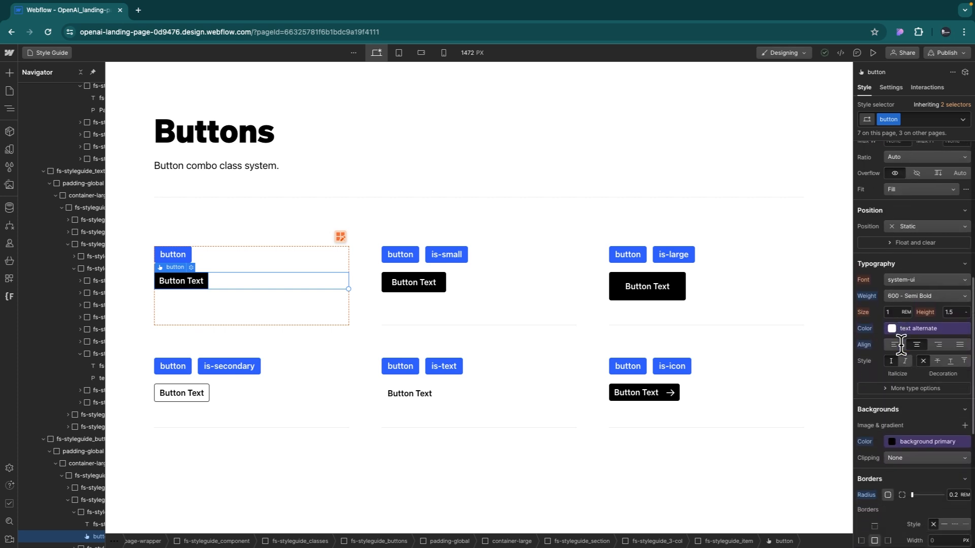
scroll(902, 344, down, 1)
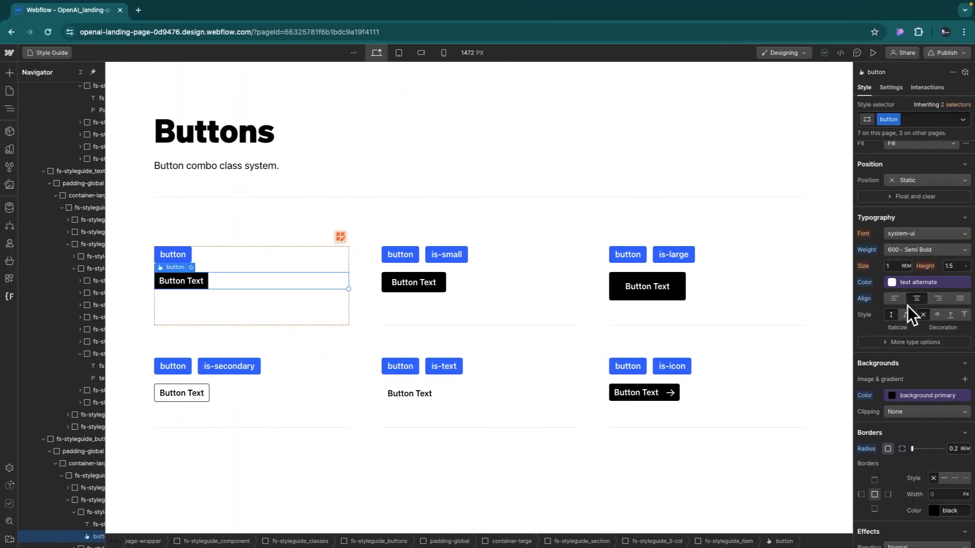
click(918, 233)
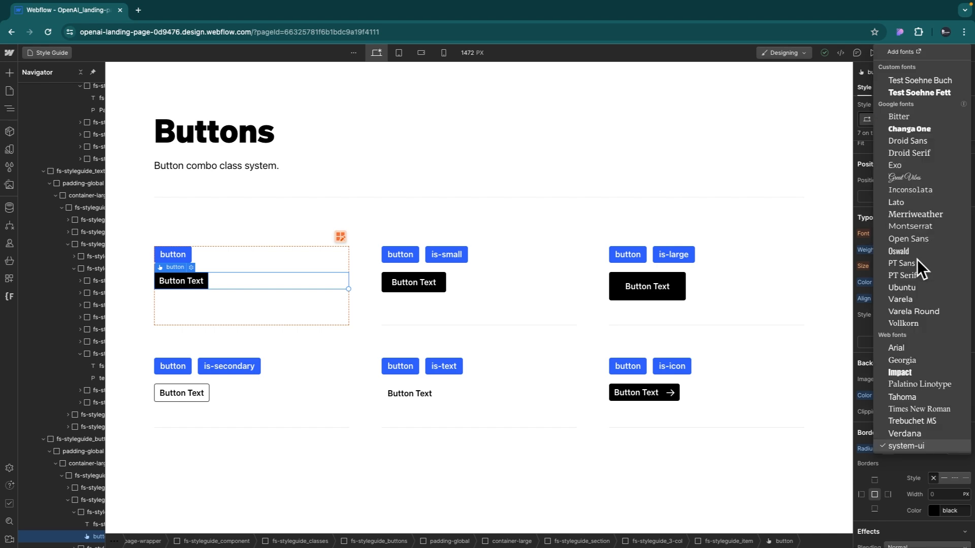
click(915, 80)
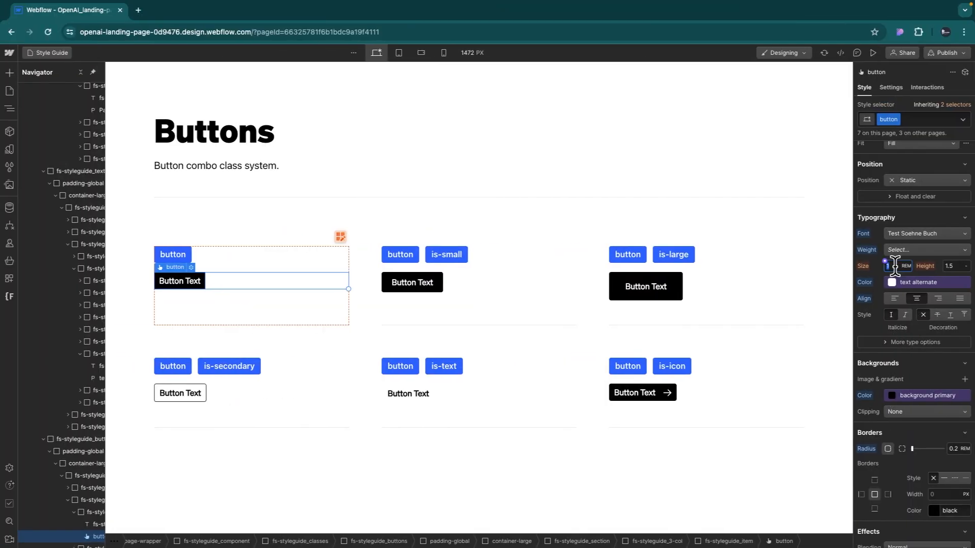
Set the button text size to 18/16 rem and its weight to 400 - Normal
text(18)
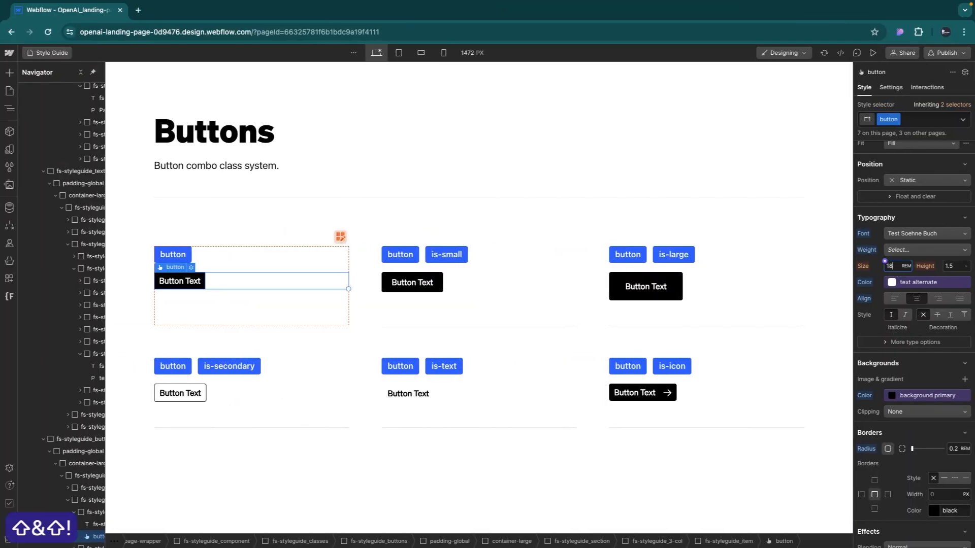
text(/1)
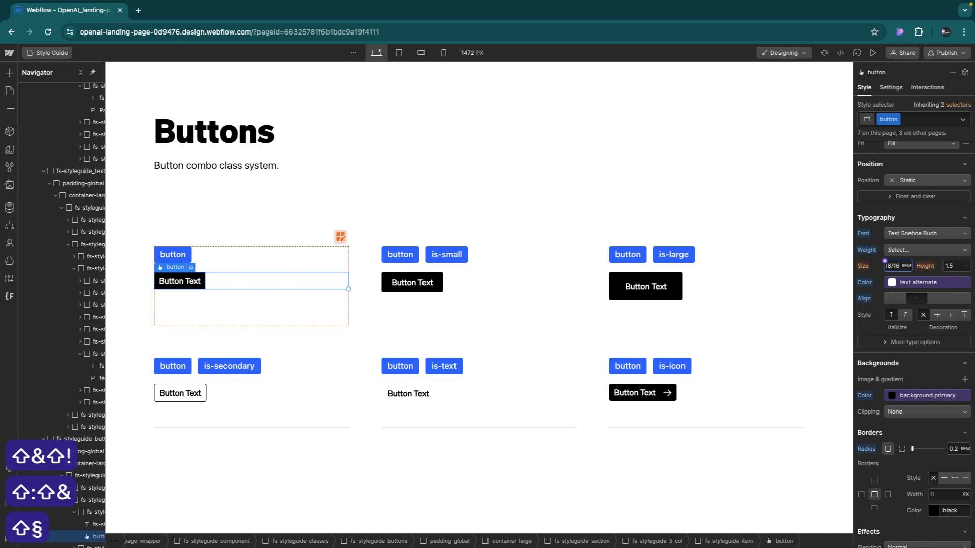
text(6)
key(Return)
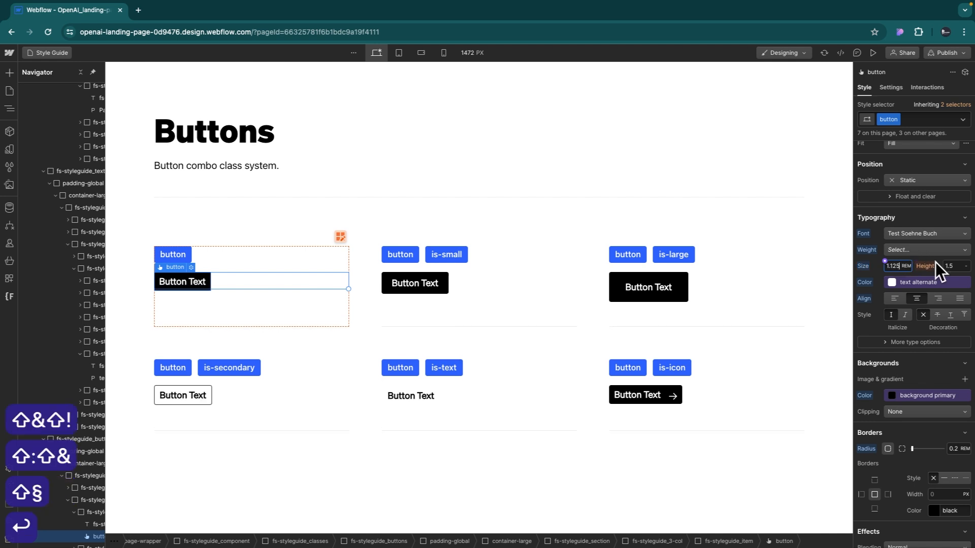
click(922, 250)
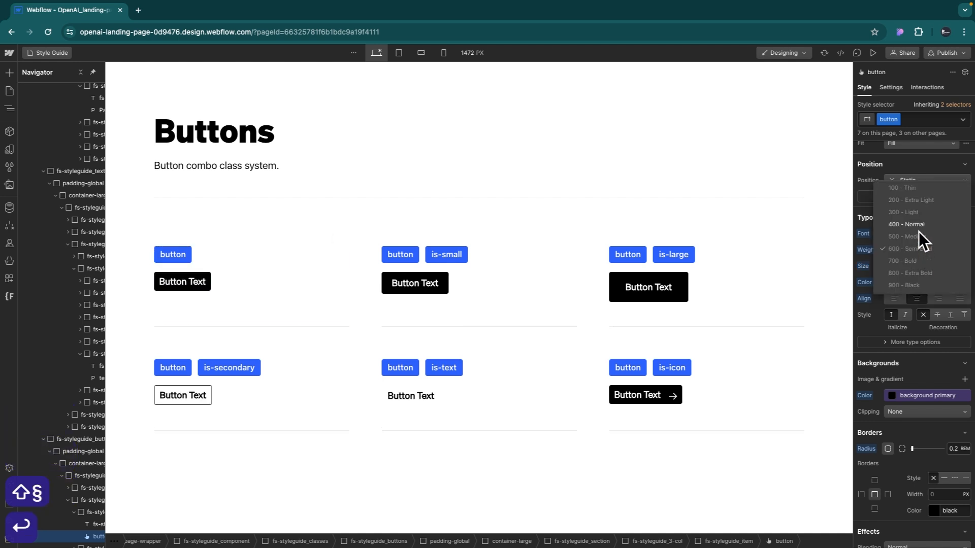
click(915, 226)
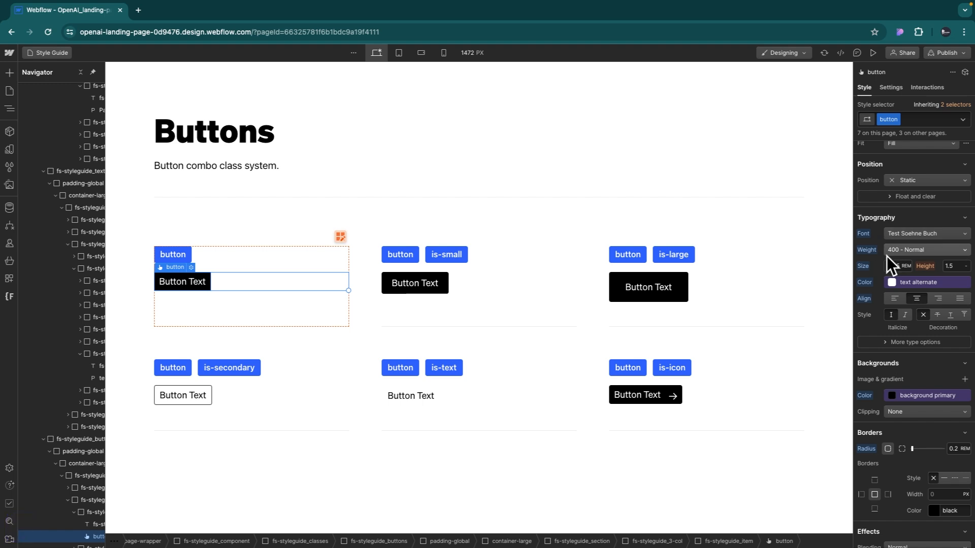
Check the button on OpenAI's site and set the button class's line height to 1.3
scroll(876, 313, down, 1)
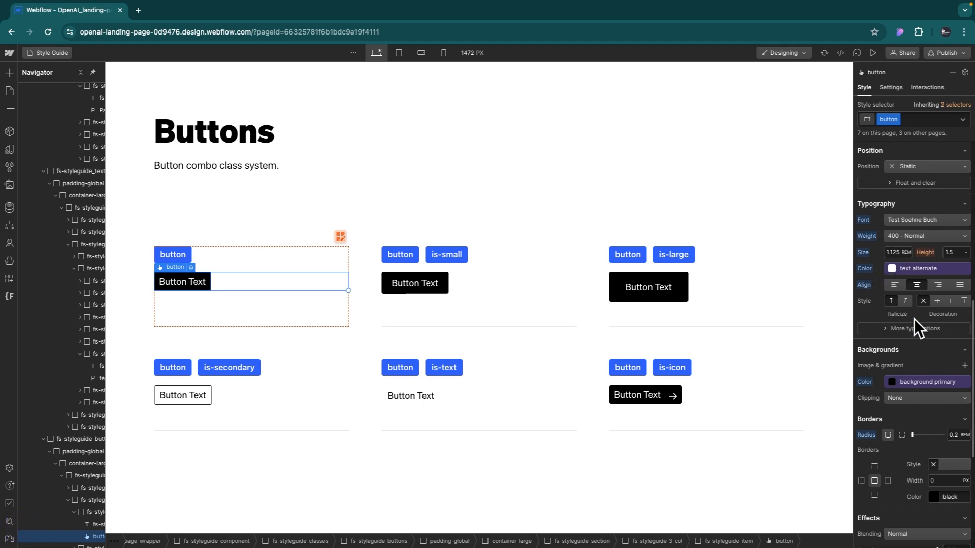
key(ctrl+Right)
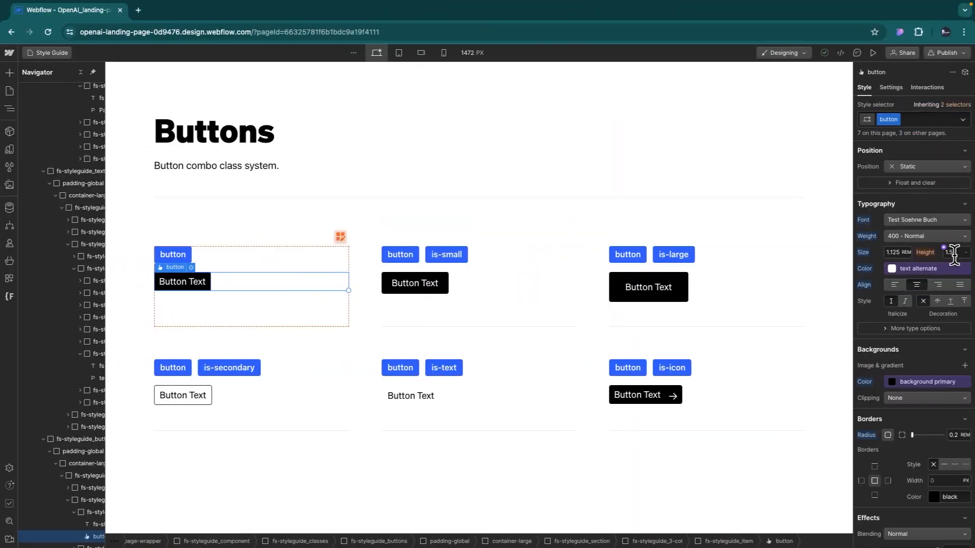
click(949, 252)
key(BackSpace)
text(3)
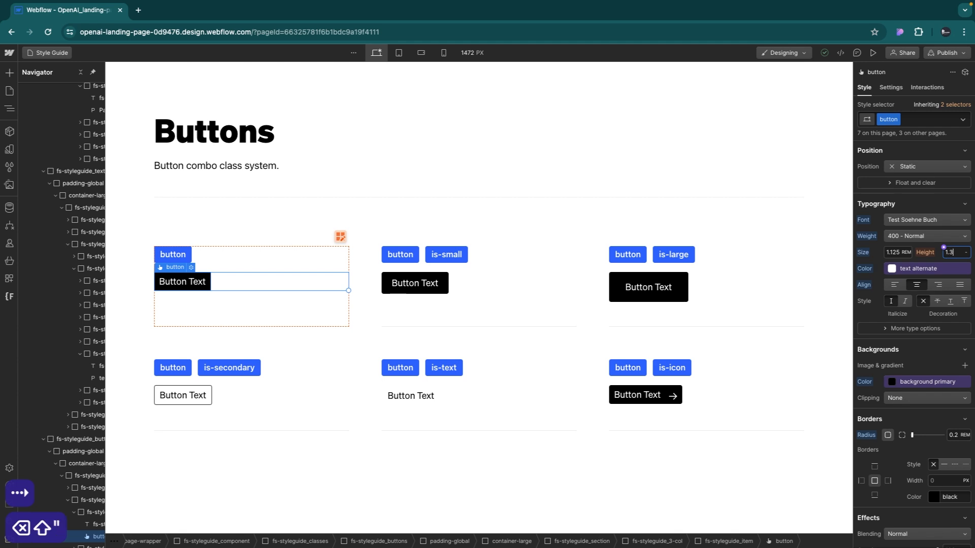
key(Return)
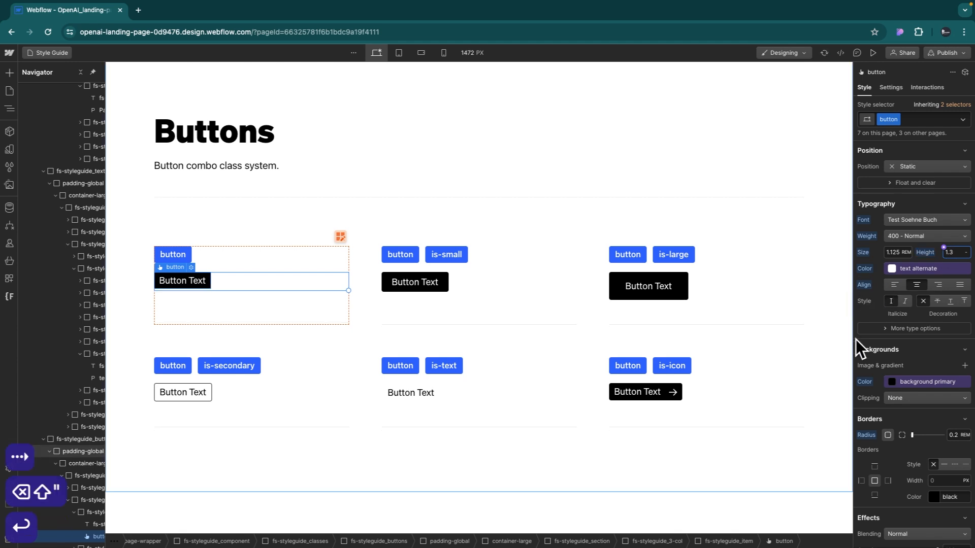
Look through the color variables for the button class's background and unlink the background color from its variable
scroll(888, 392, down, 3)
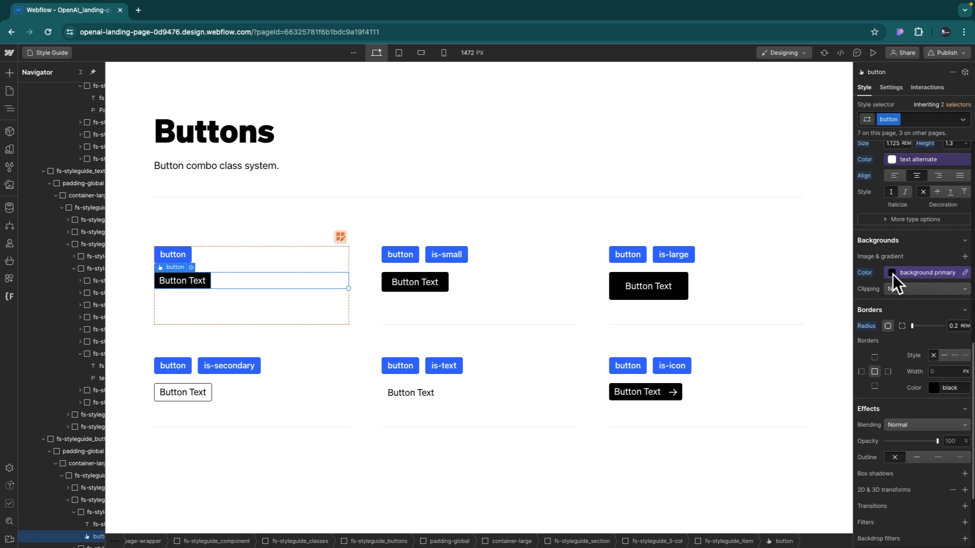
click(894, 273)
click(898, 362)
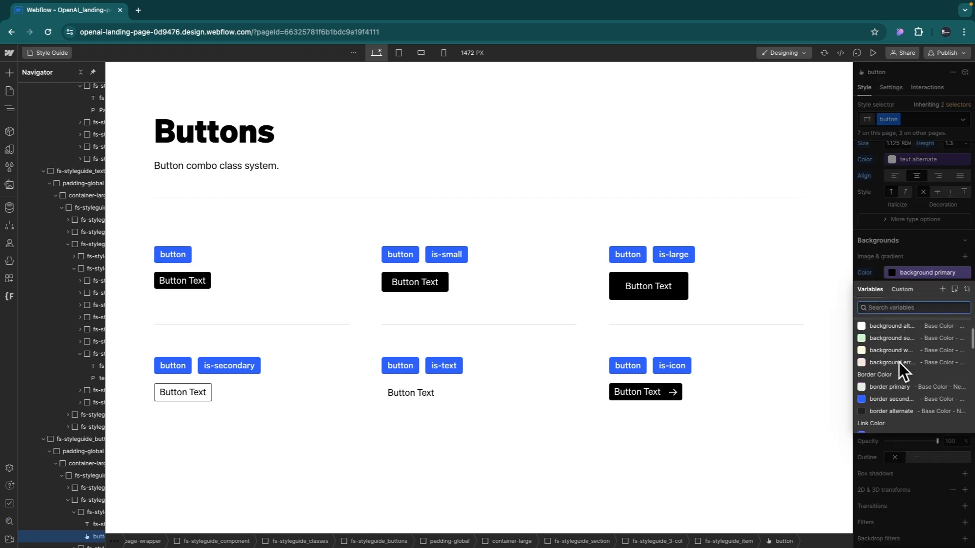
scroll(898, 361, down, 3)
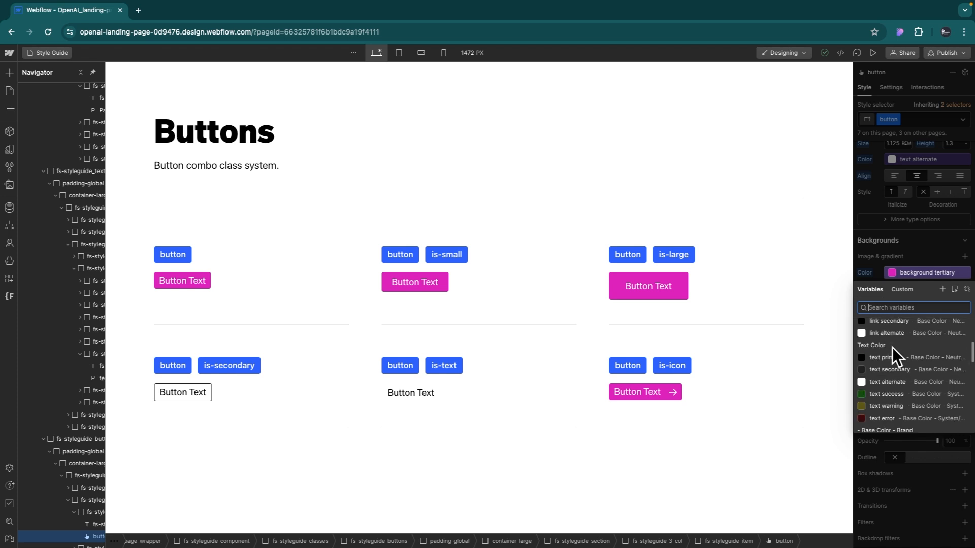
click(892, 347)
scroll(892, 348, down, 5)
scroll(891, 348, down, 2)
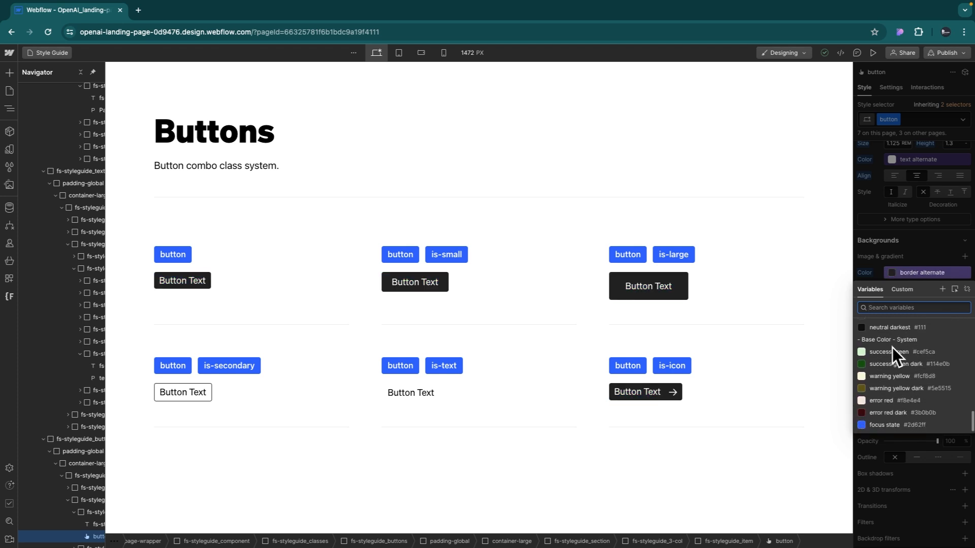
scroll(891, 347, up, 10)
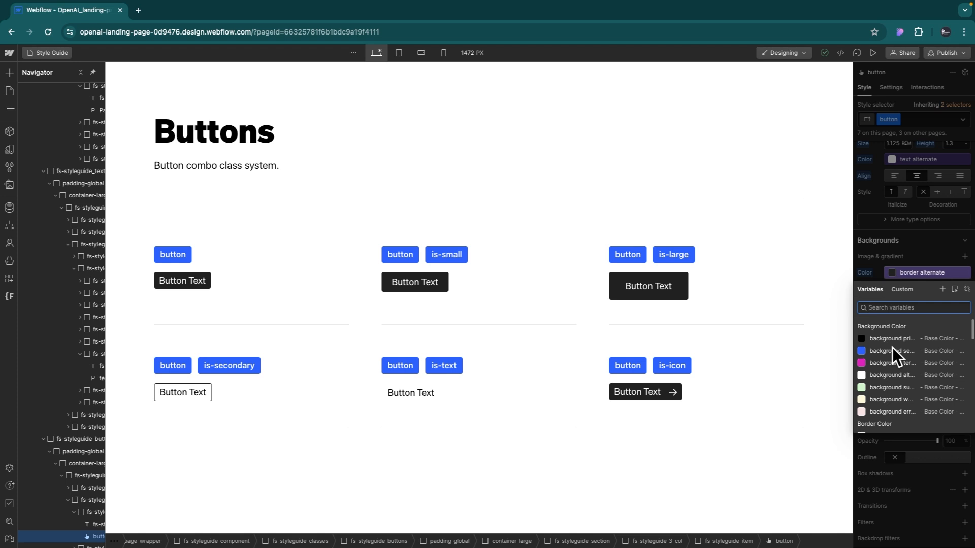
click(892, 349)
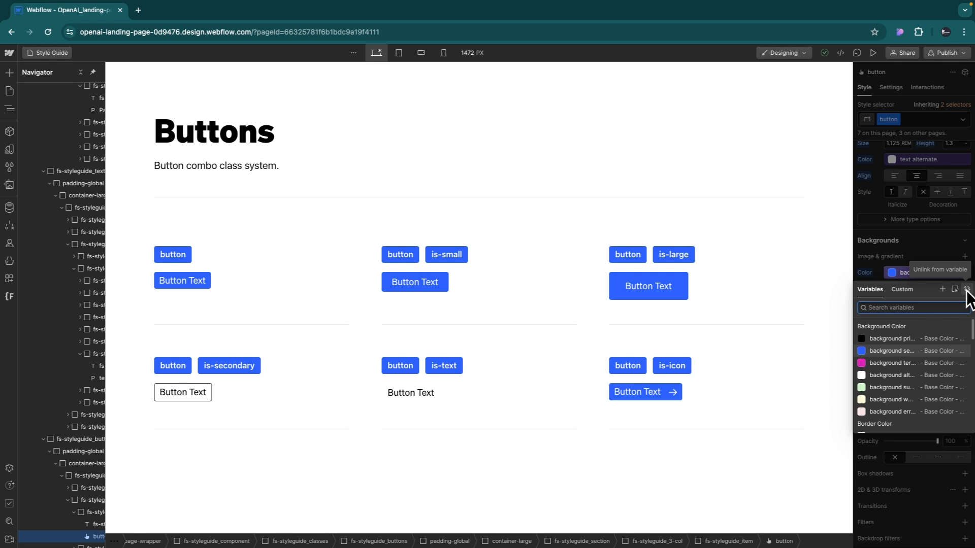
click(886, 375)
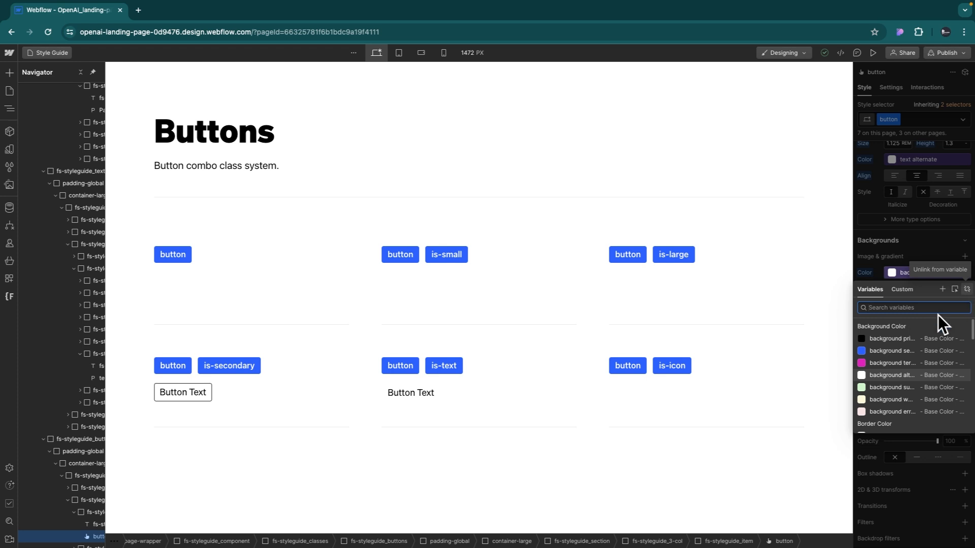
click(967, 290)
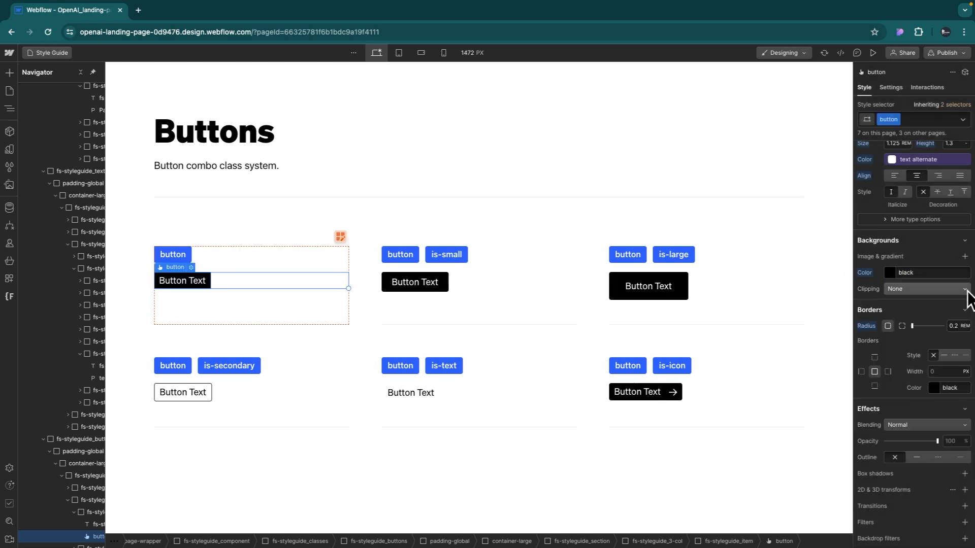
Set the button class's background color to transparent
click(910, 272)
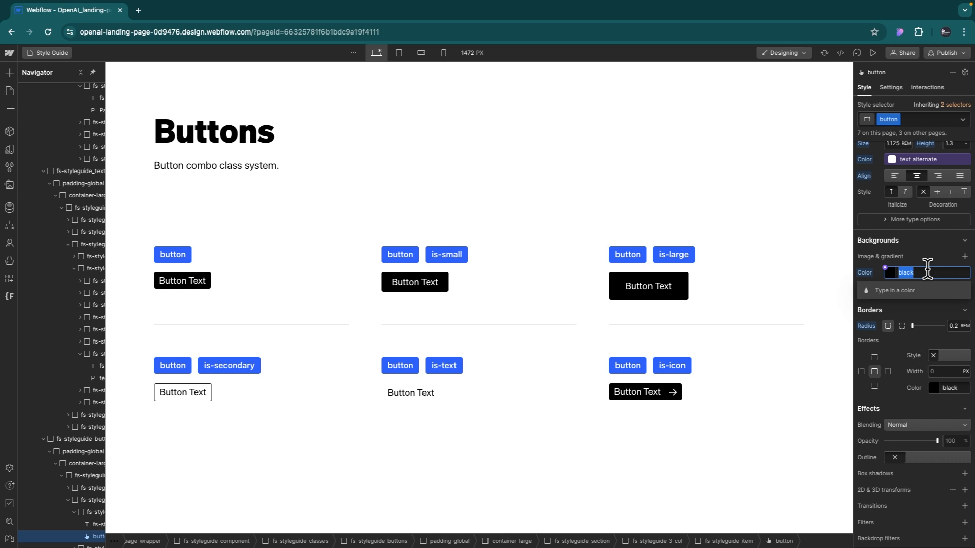
text(trans)
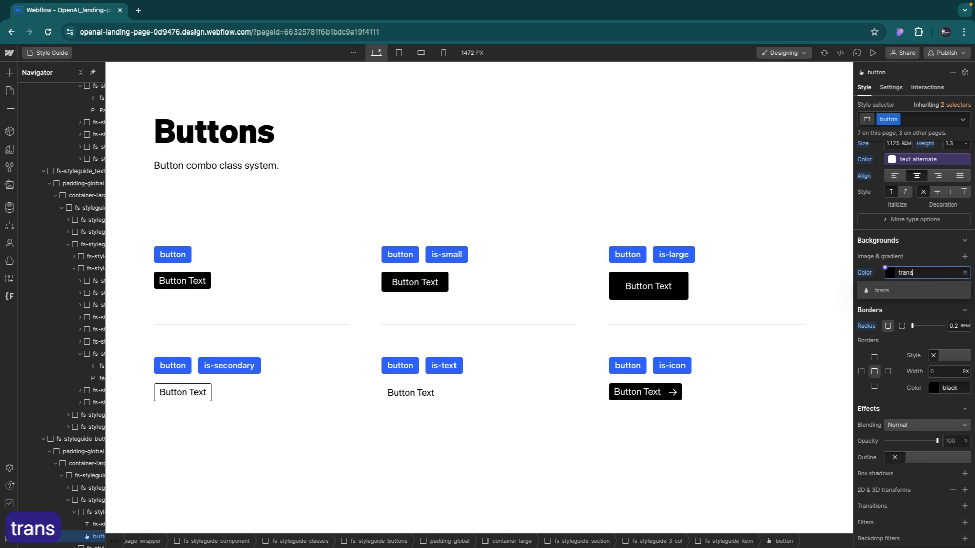
text(par)
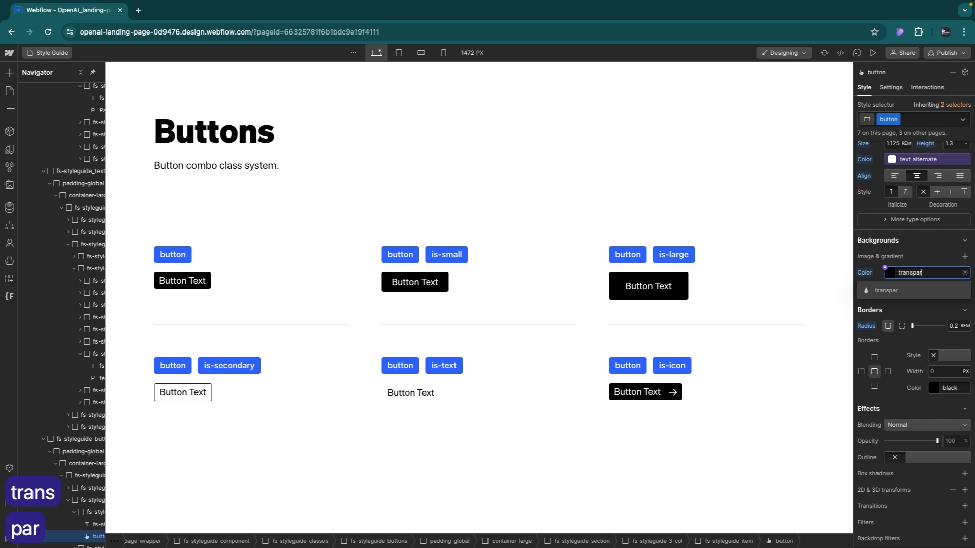
text(ent)
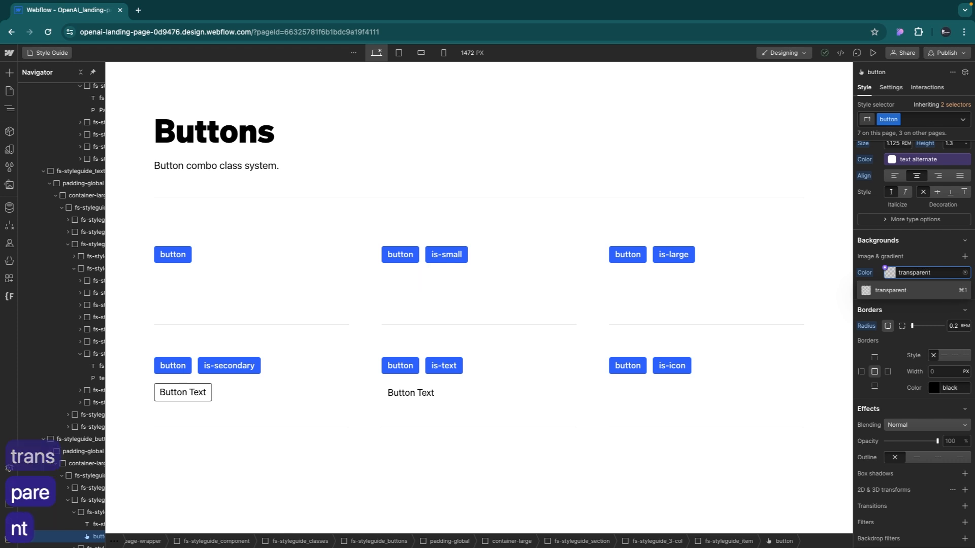
key(Return)
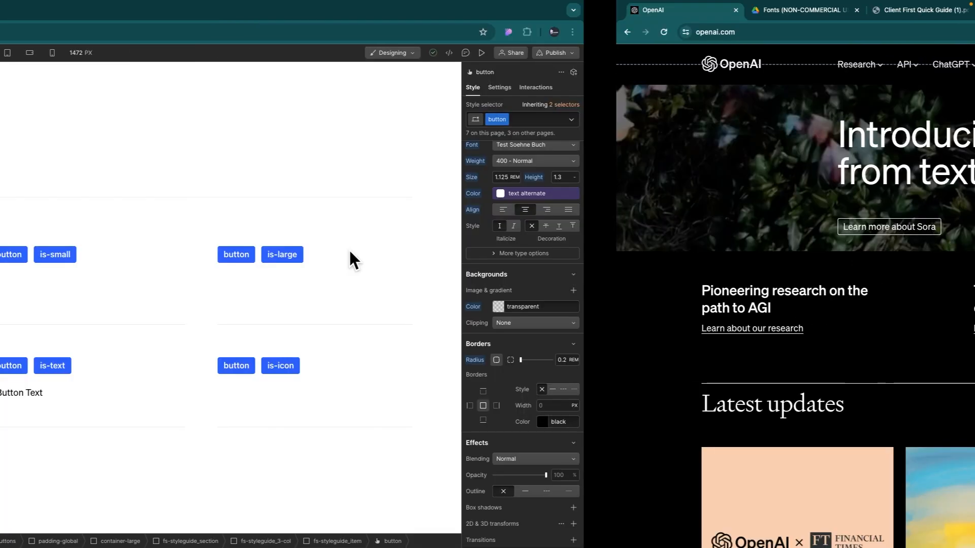
Switch to OpenAI's site and check the Try ChatGPT button's colors and border radius in the CSS inspector
scroll(903, 405, down, 1)
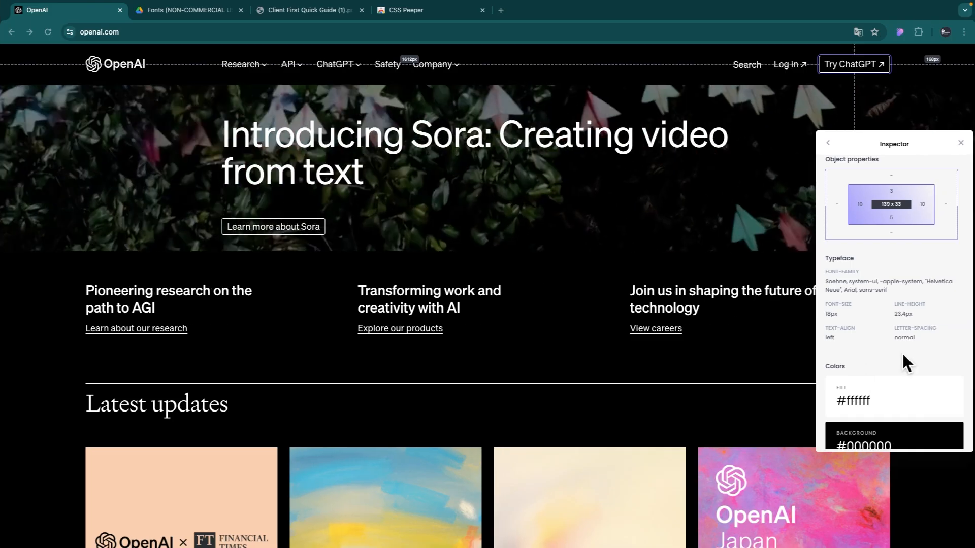
scroll(902, 355, down, 2)
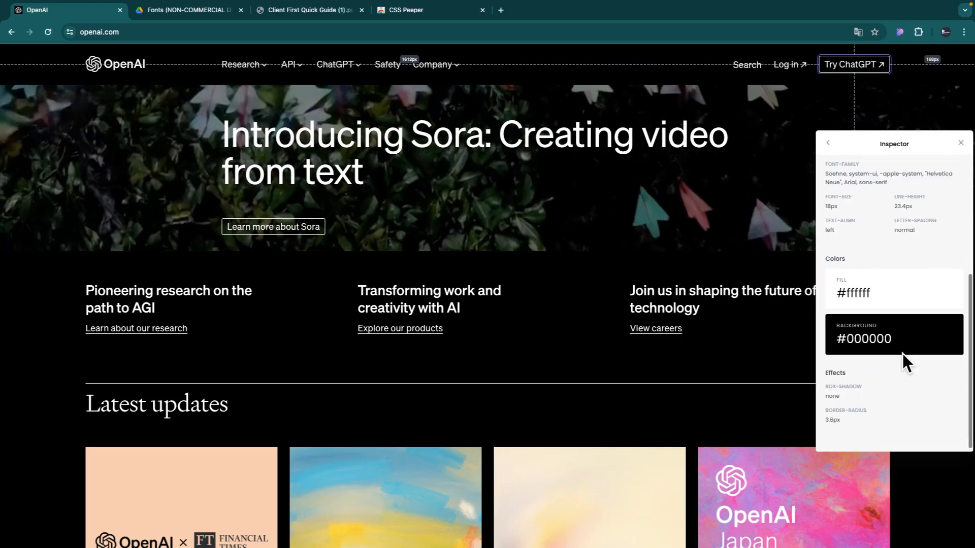